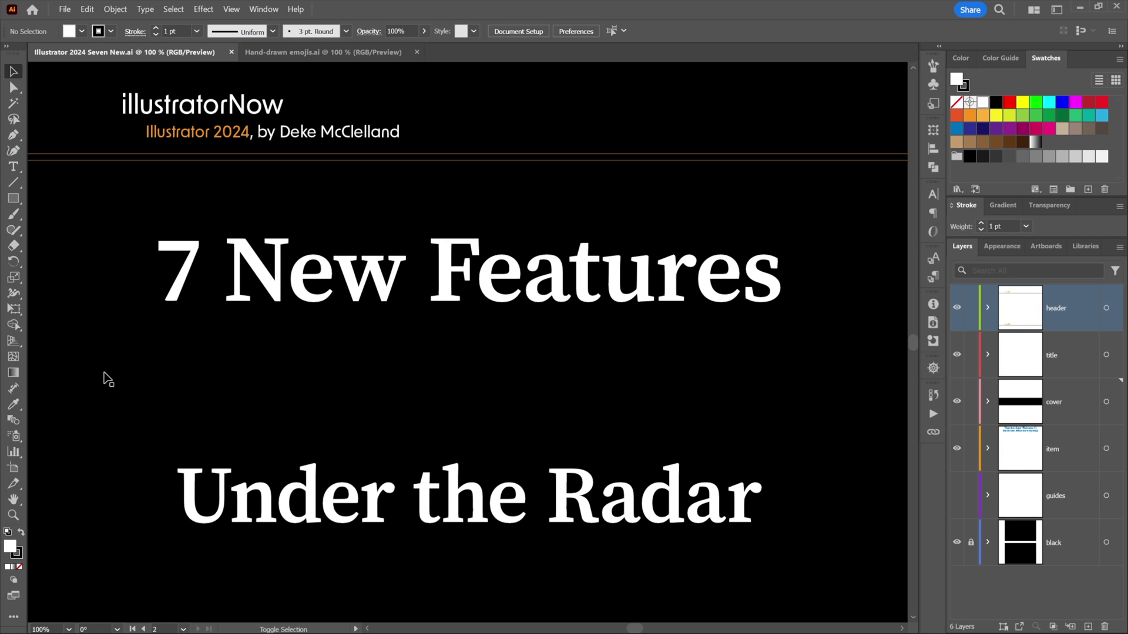
Show the numbered list of seven features and select the list and header text to view the Contextual Taskbar's placement
{"action": "key", "text": "ctrl+z"}
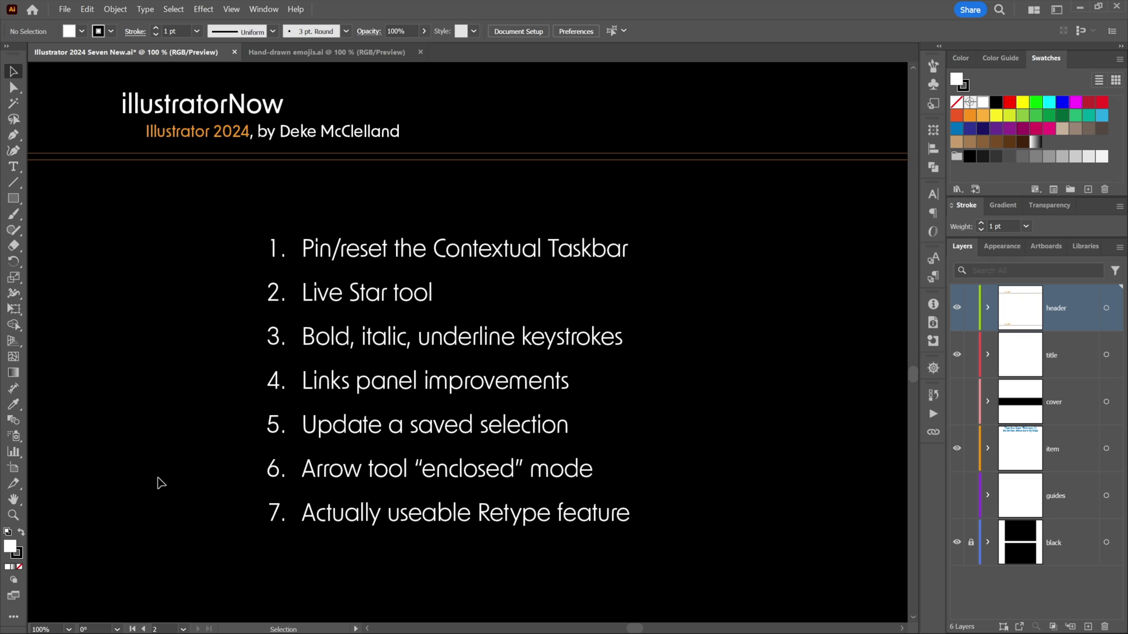
{"action": "left_click", "coordinate": [356, 253]}
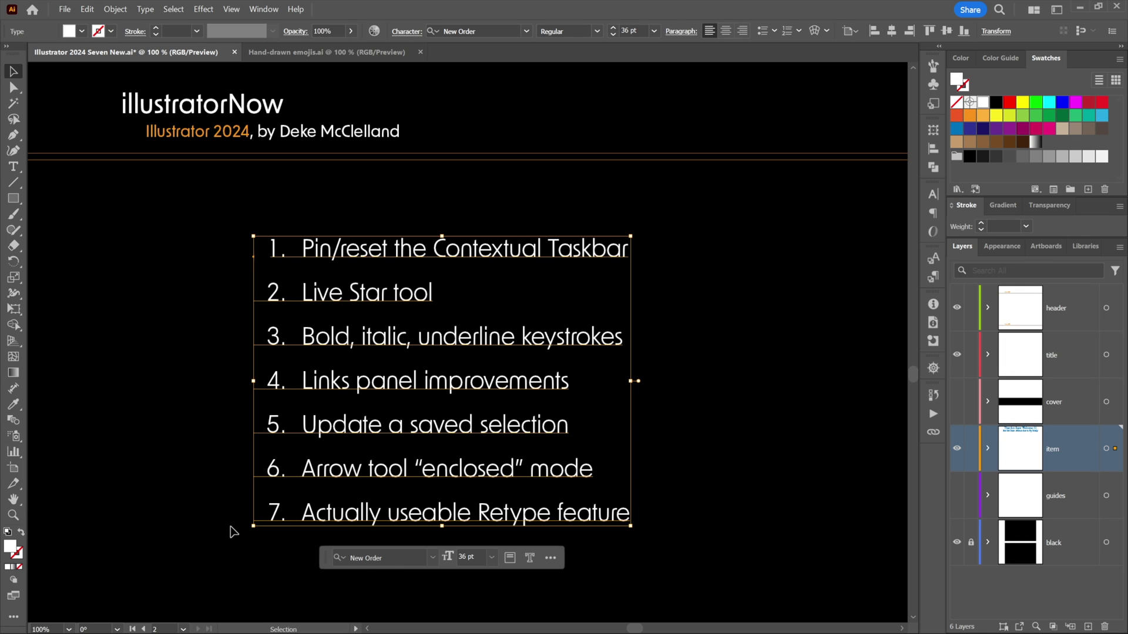
{"action": "left_click", "coordinate": [137, 475]}
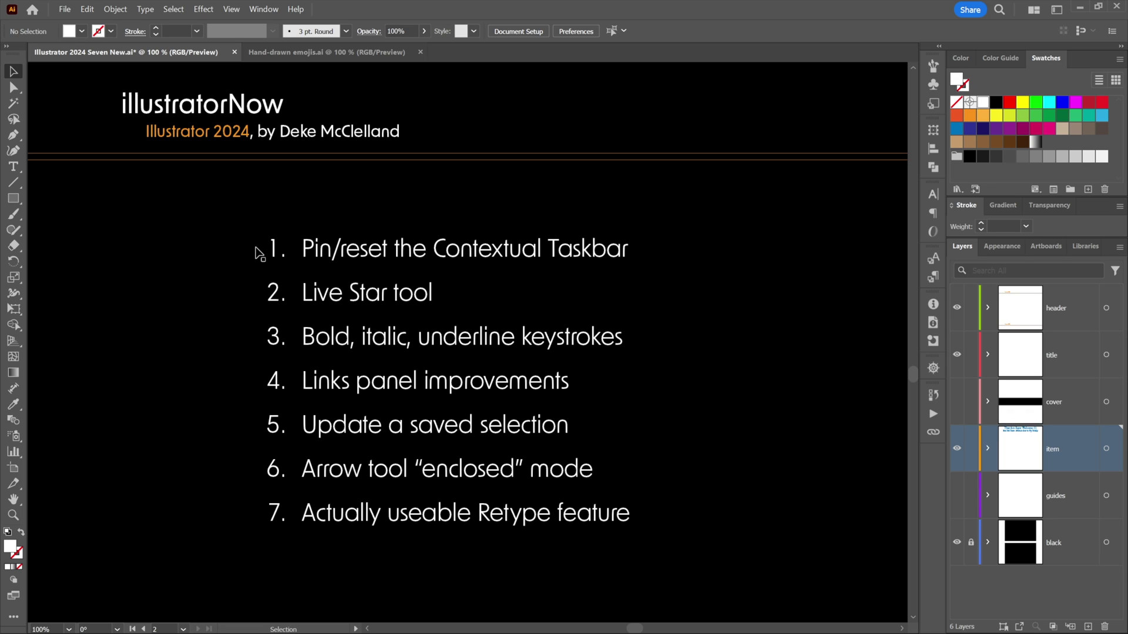
{"action": "left_click", "coordinate": [247, 134]}
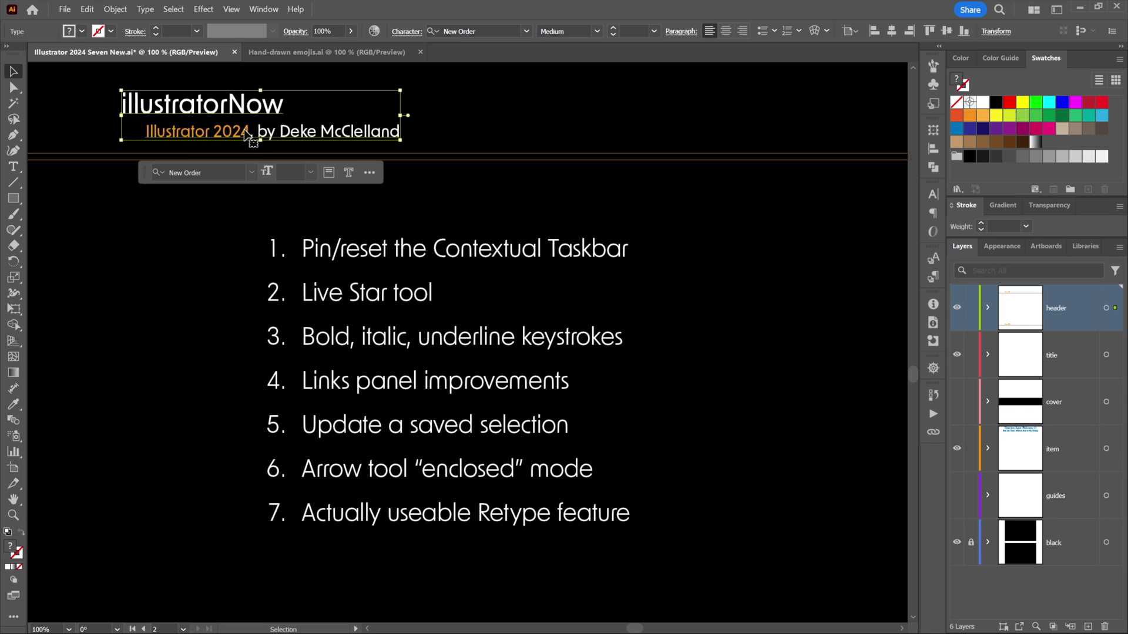
{"action": "left_click", "coordinate": [165, 203]}
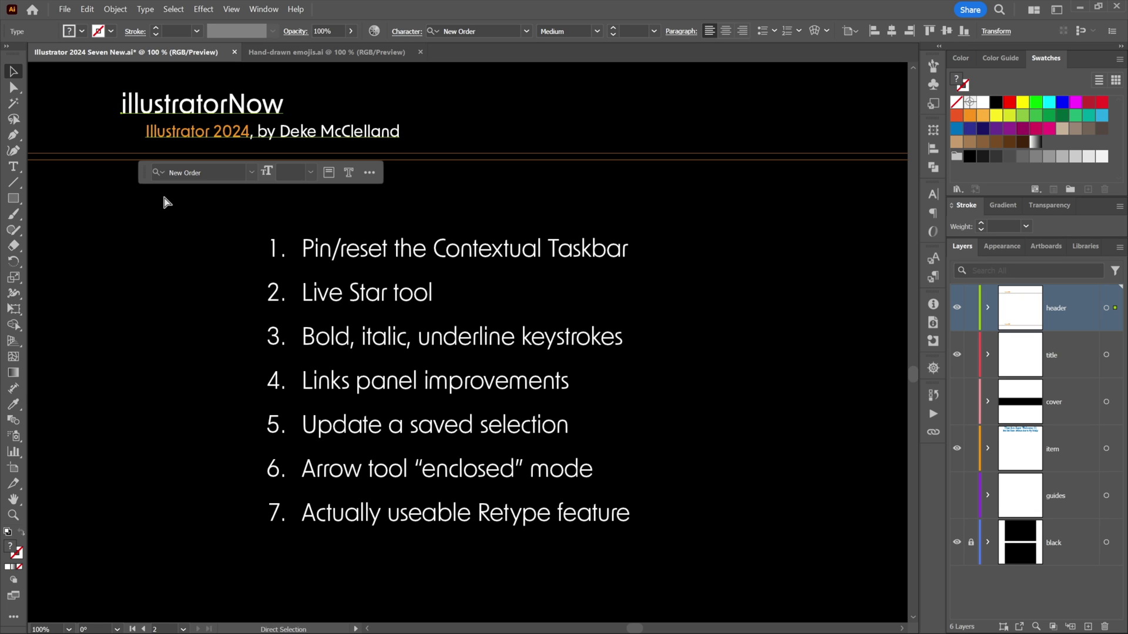
Switch to Hand-drawn emojis.ai and select several captions and face shapes to view where the Contextual Taskbar appears
{"action": "key", "text": "ctrl+Tab"}
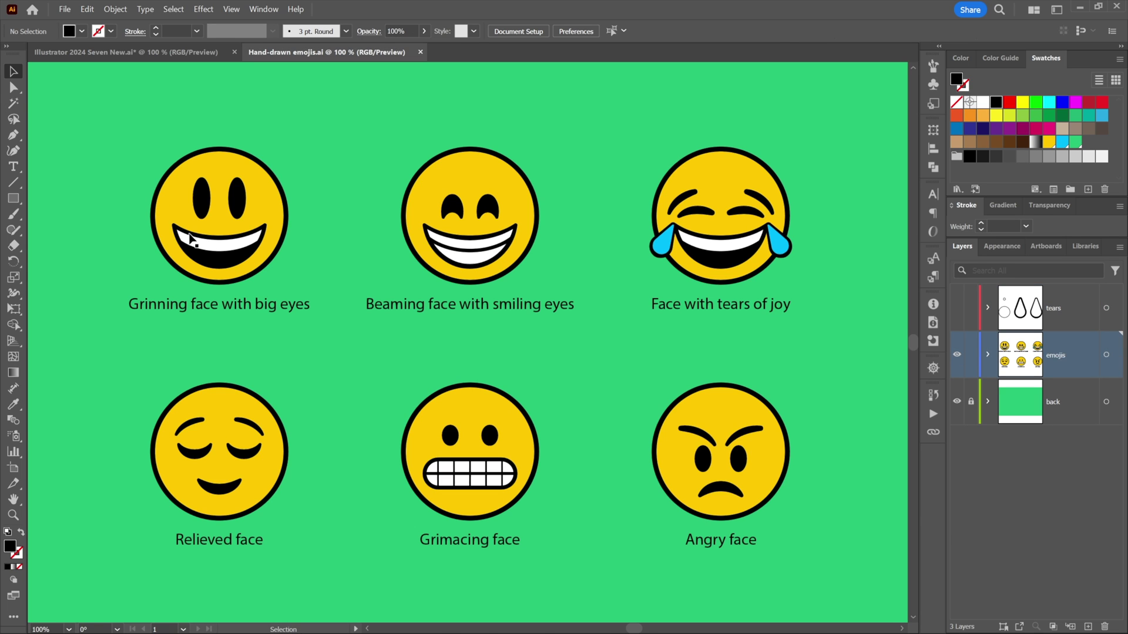
{"action": "left_click", "coordinate": [422, 312]}
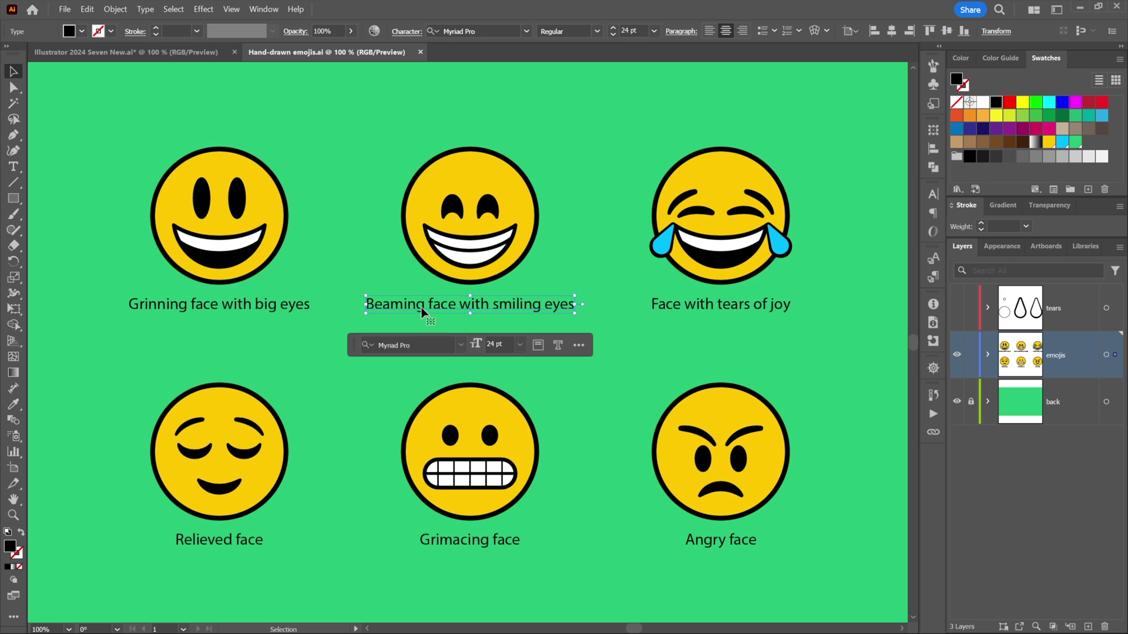
{"action": "left_click", "coordinate": [675, 306]}
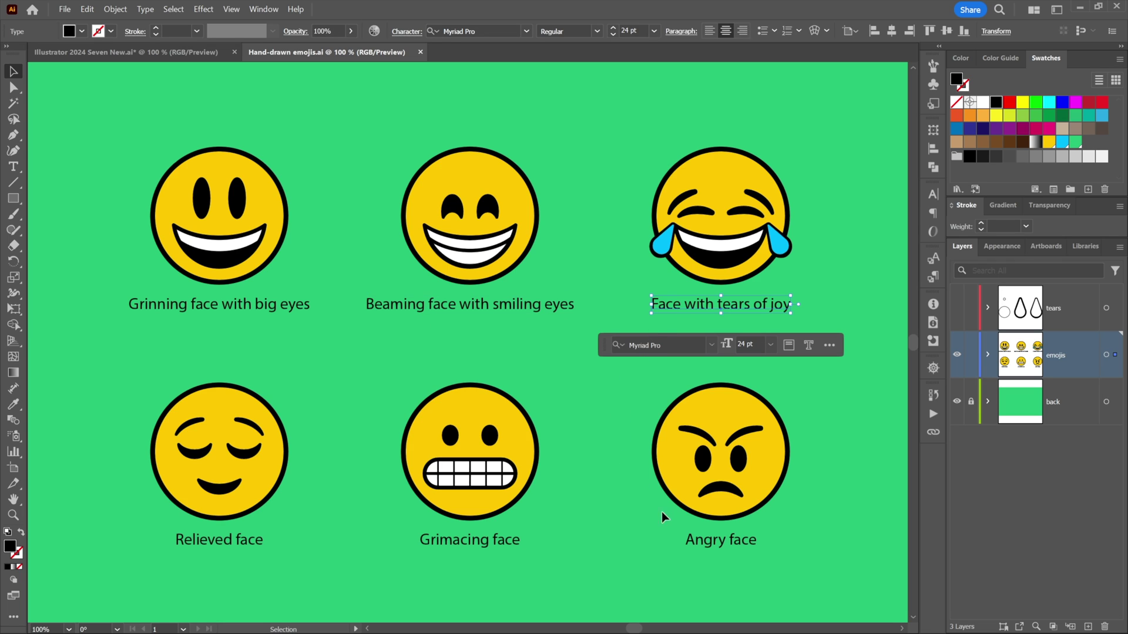
{"action": "left_click", "coordinate": [698, 538]}
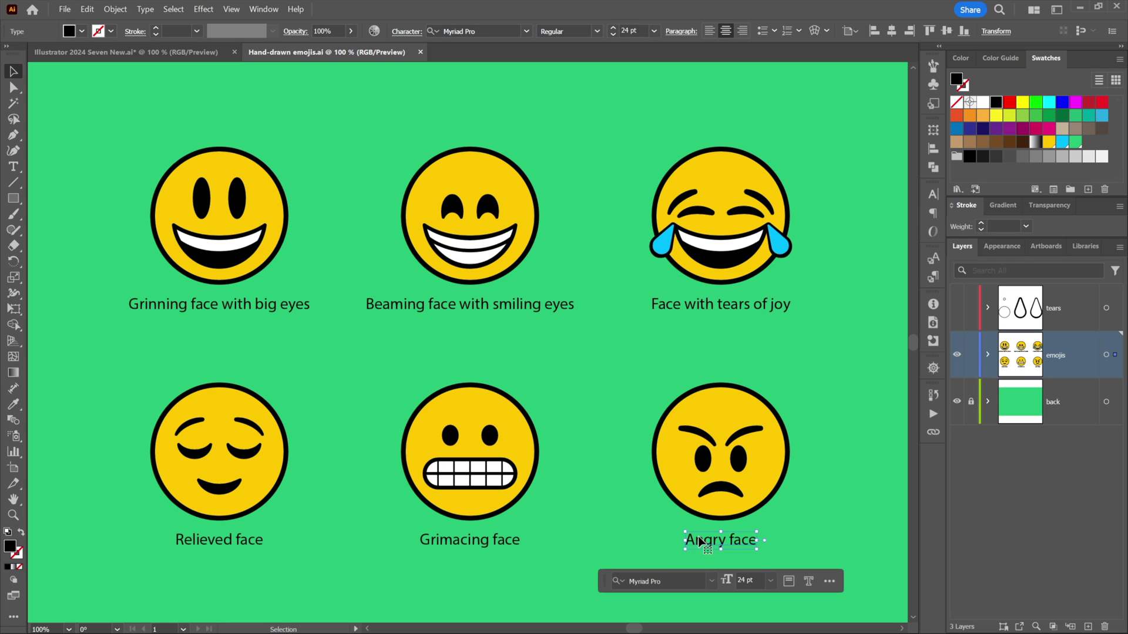
{"action": "left_click", "coordinate": [675, 464]}
{"action": "left_click", "coordinate": [703, 463]}
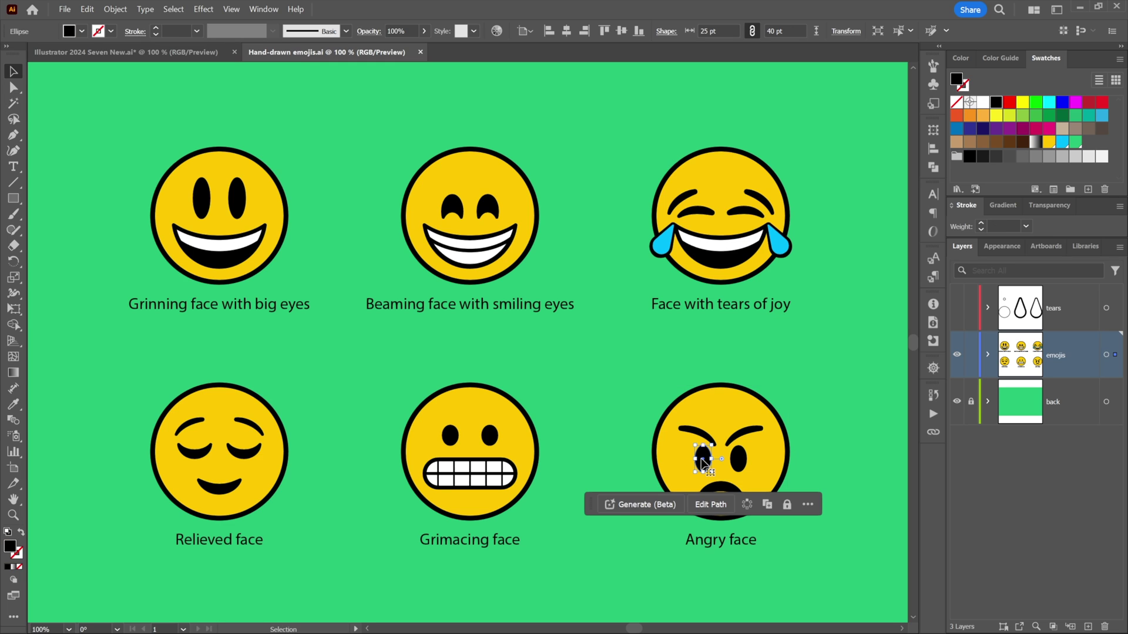
{"action": "left_click", "coordinate": [482, 464]}
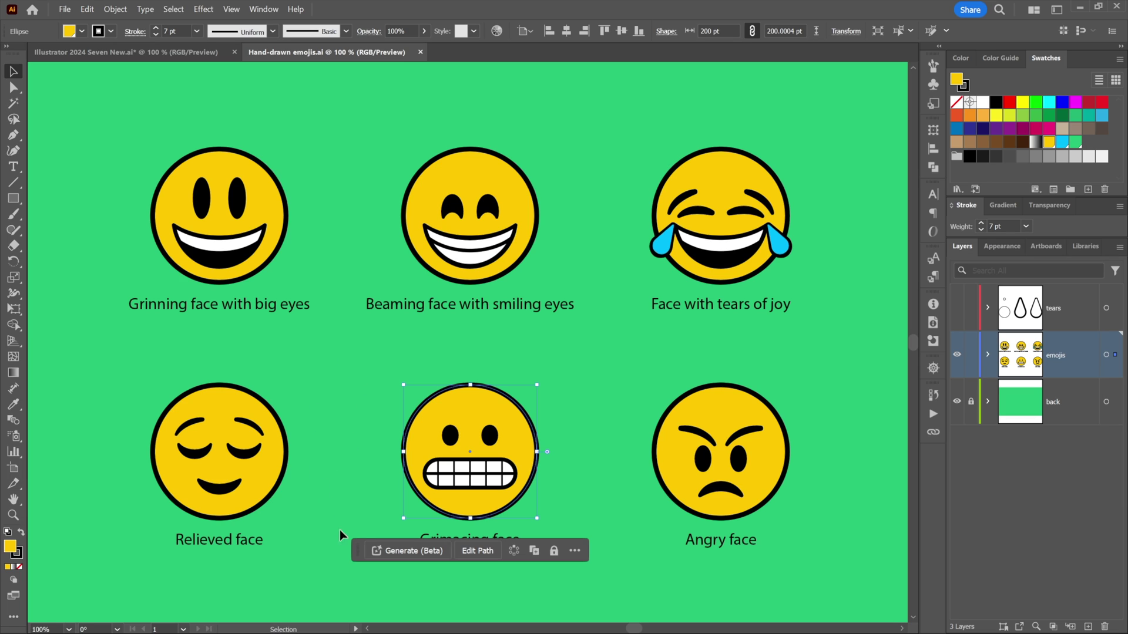
Move the Contextual Taskbar beneath the Angry face caption and select the Grimacing face and Relieved face captions to check its placement
{"action": "left_click_drag", "start_coordinate": [360, 556], "coordinate": [649, 595]}
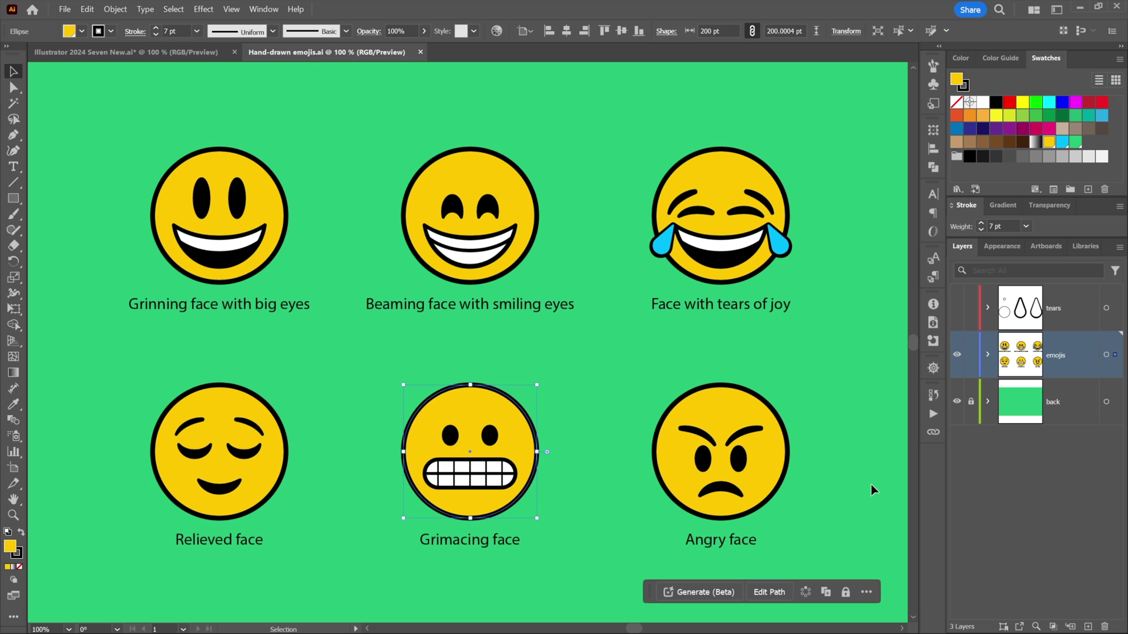
{"action": "left_click", "coordinate": [724, 545]}
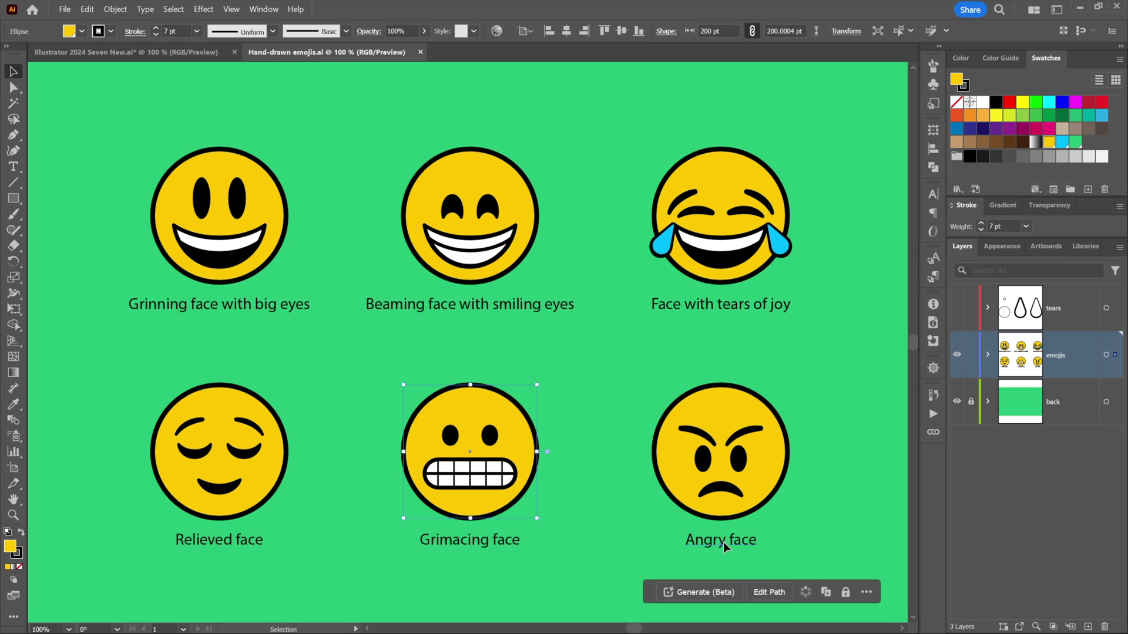
{"action": "left_click", "coordinate": [477, 550]}
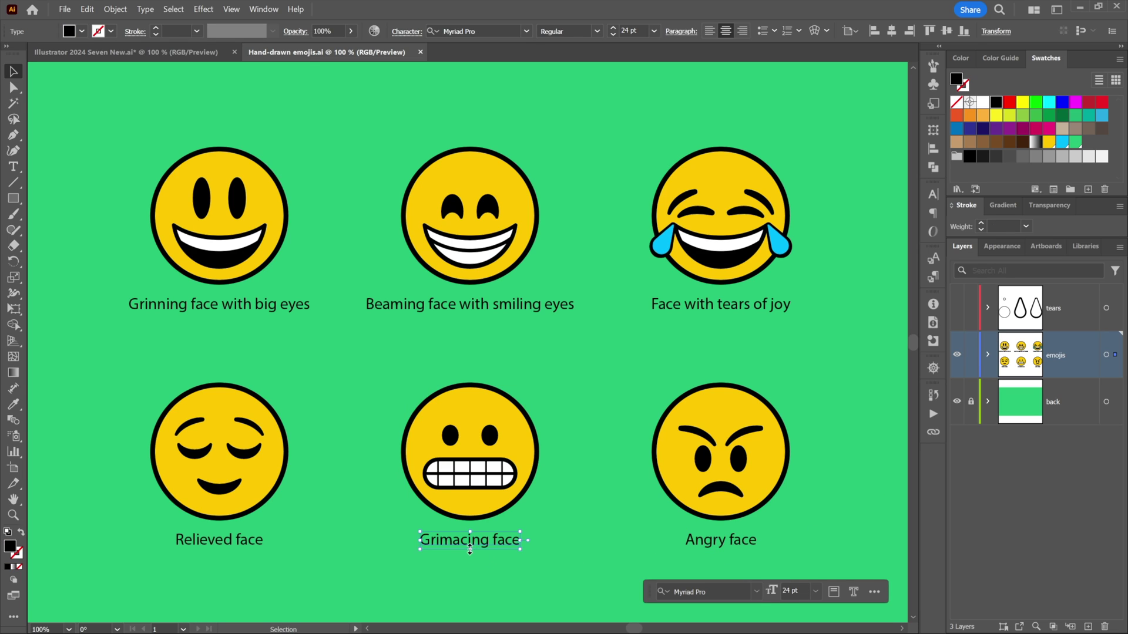
{"action": "left_click", "coordinate": [235, 546]}
Reset the Contextual Taskbar's position and select the Grimacing face's yellow circle to check its placement
{"action": "left_click", "coordinate": [874, 591]}
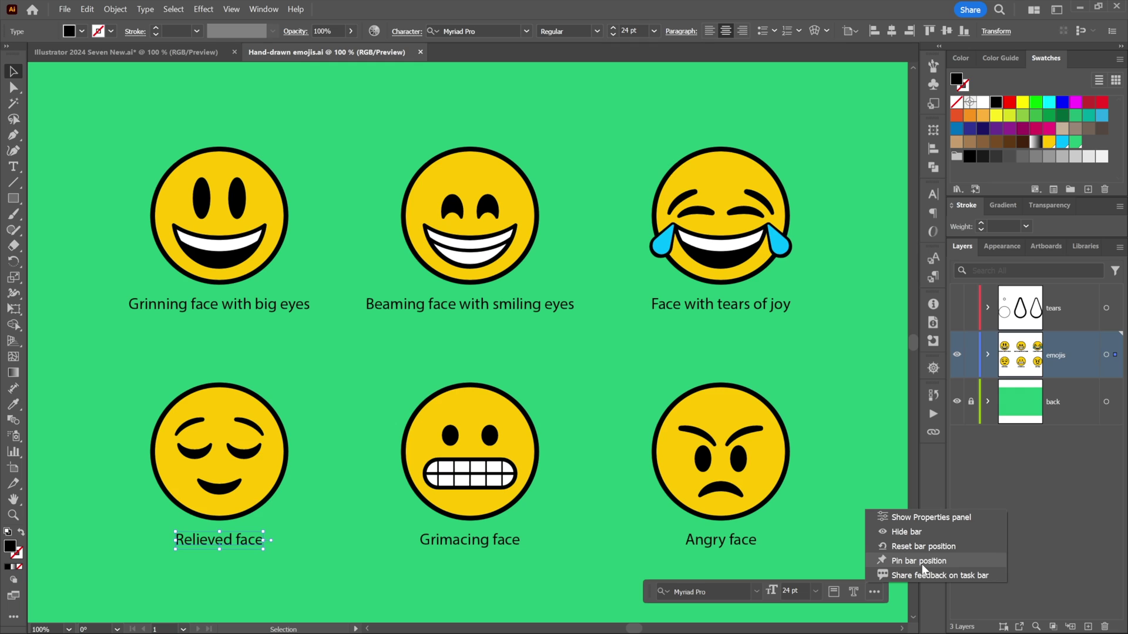
{"action": "left_click", "coordinate": [954, 549]}
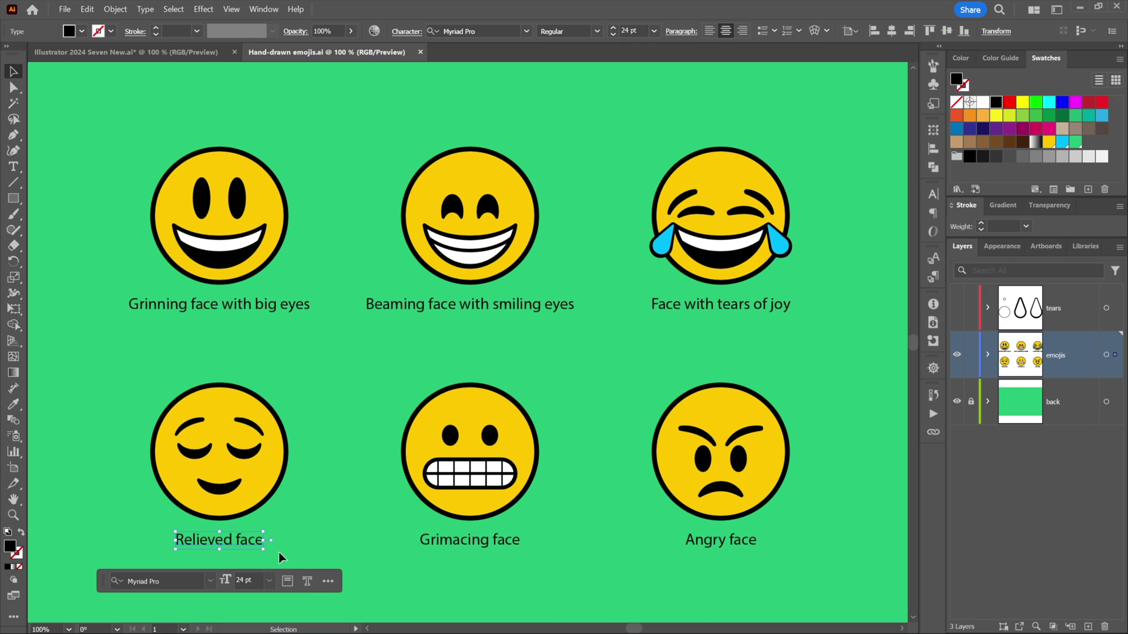
{"action": "left_click", "coordinate": [418, 503]}
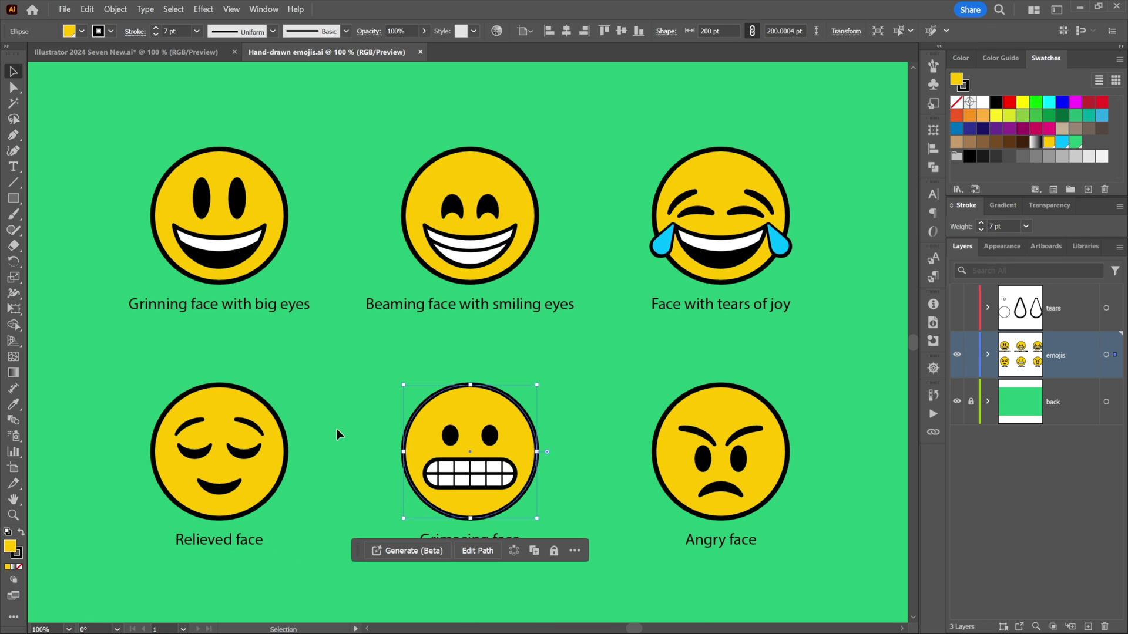
Hide the emojis layer in Hand-drawn emojis.ai and make the star layer active
{"action": "key", "text": "ctrl+Tab"}
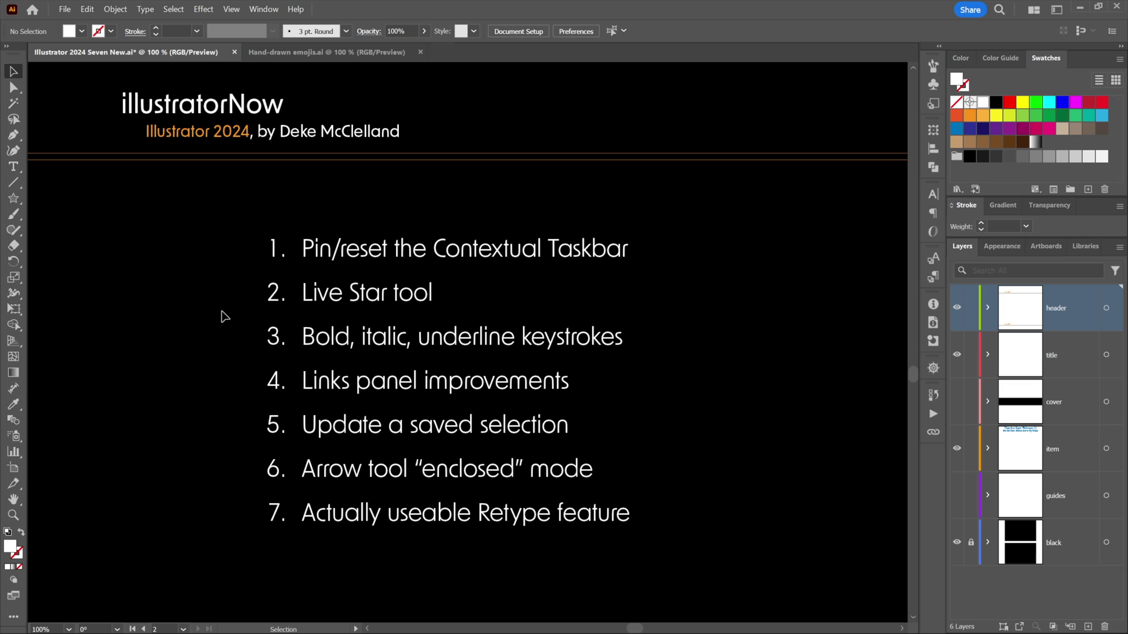
{"action": "key", "text": "a"}
{"action": "key", "text": "ctrl+Tab"}
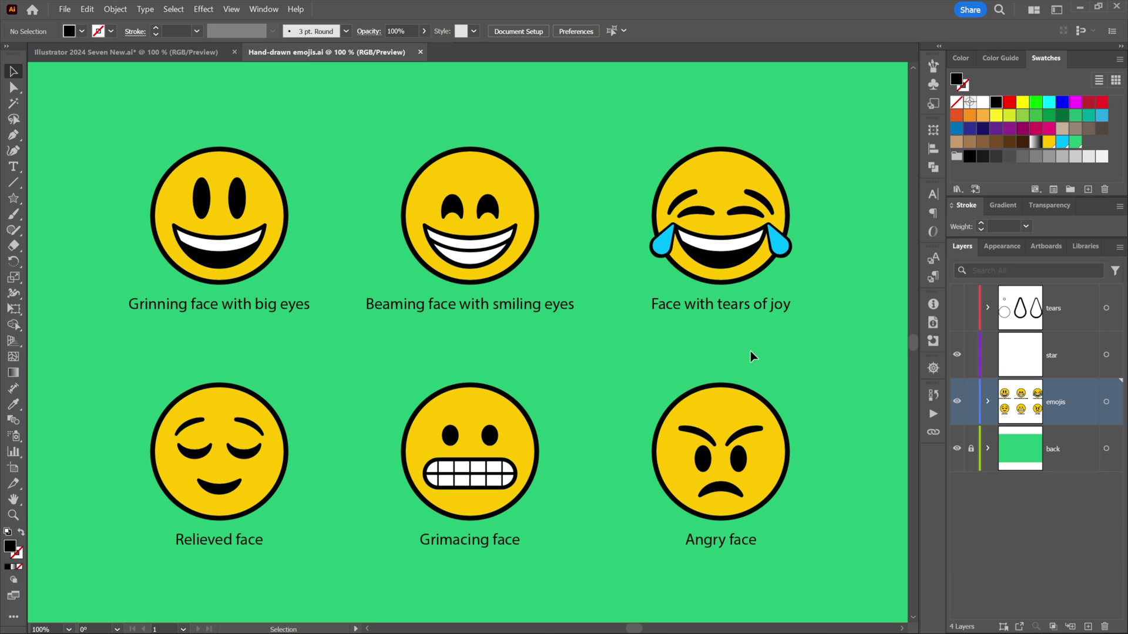
{"action": "left_click", "coordinate": [956, 401]}
{"action": "left_click", "coordinate": [1023, 357]}
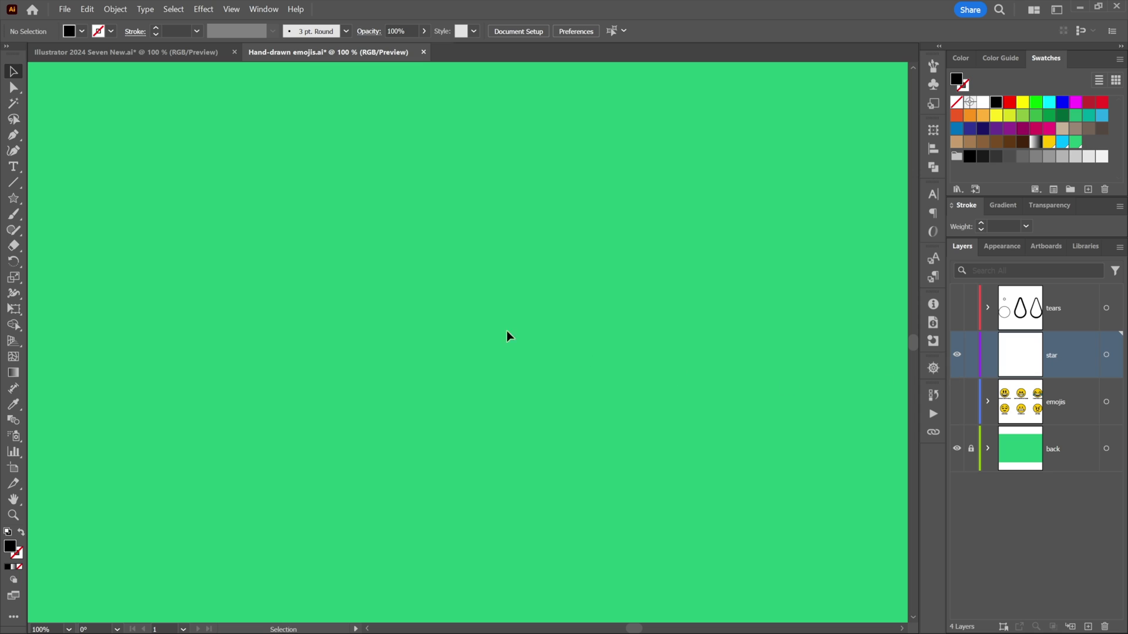
Draw a tilted, black five-pointed star in the middle of the artboard with an outer radius of about 303 pt
{"action": "left_click", "coordinate": [18, 198]}
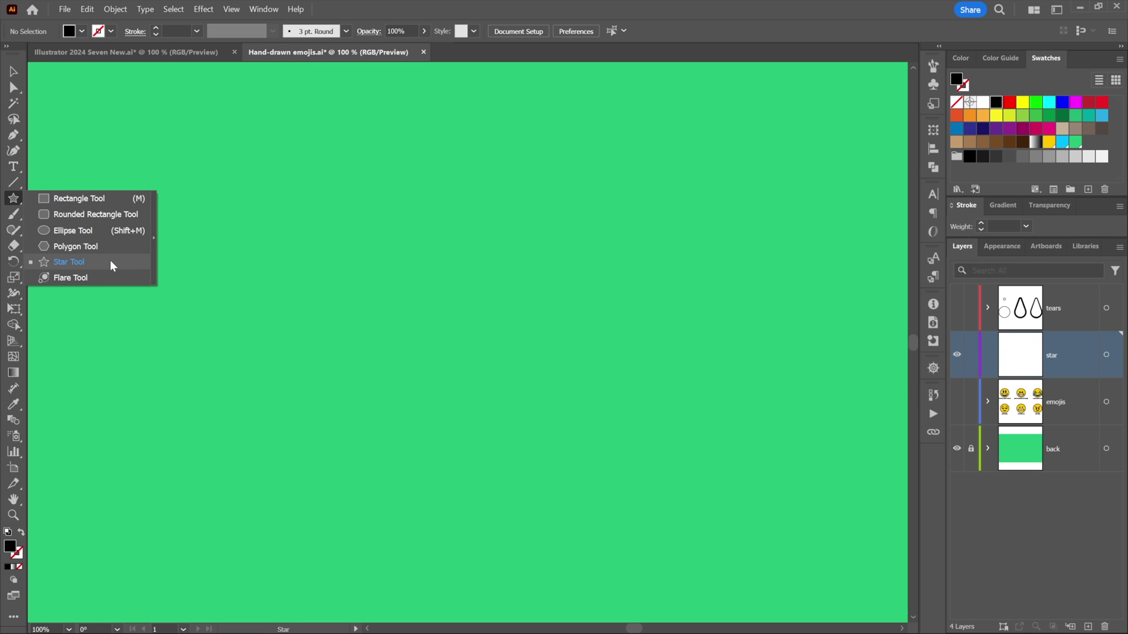
{"action": "left_click", "coordinate": [110, 262]}
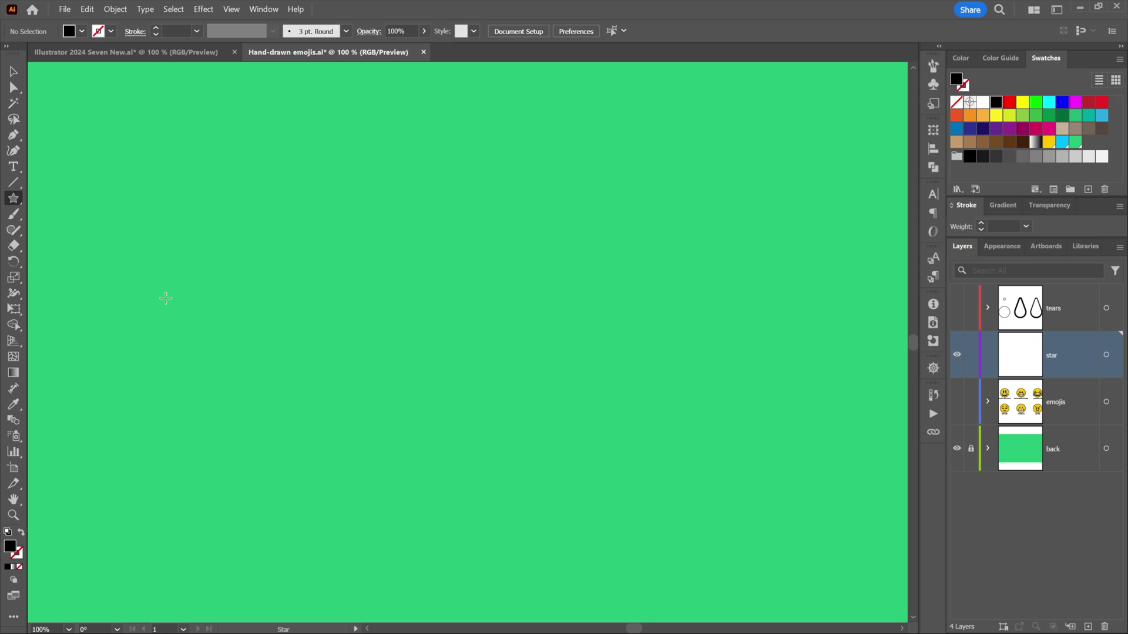
{"action": "left_click_drag", "start_coordinate": [437, 332], "coordinate": [525, 567]}
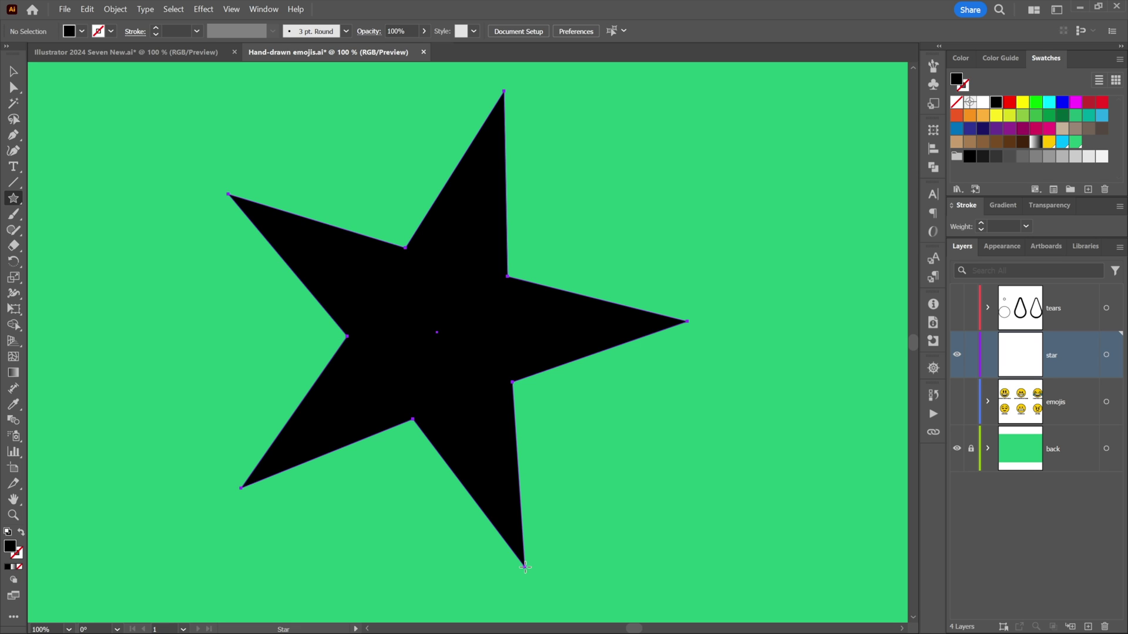
{"action": "left_click_drag", "start_coordinate": [525, 567], "coordinate": [608, 439]}
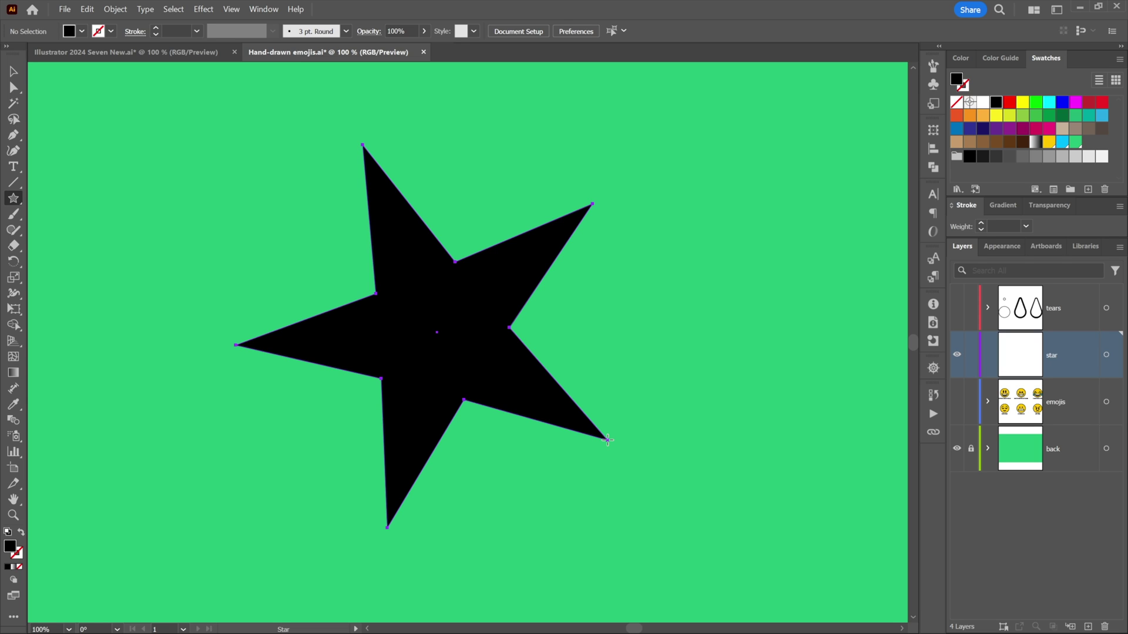
{"action": "left_click_drag", "start_coordinate": [608, 440], "coordinate": [609, 440]}
{"action": "key", "text": "Up"}
{"action": "key", "text": "Up"}
{"action": "key", "text": "Up"}
{"action": "key", "text": "Down"}
{"action": "key", "text": "Down"}
{"action": "key", "text": "Down"}
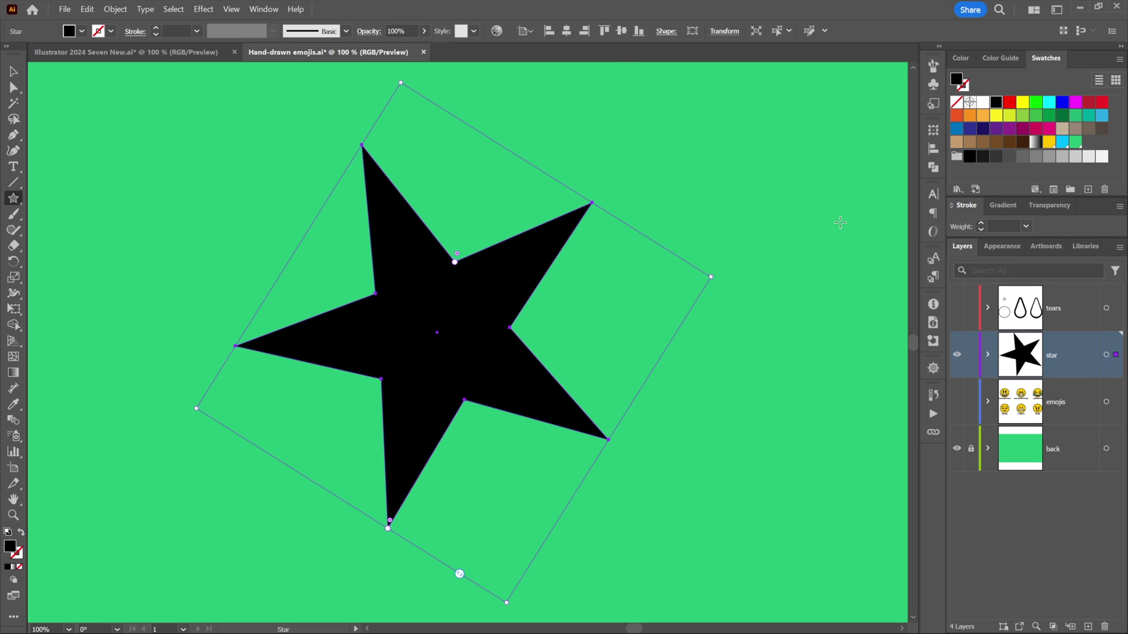
Set the star's rotation angle to 90° in its shape properties
{"action": "left_click", "coordinate": [668, 35]}
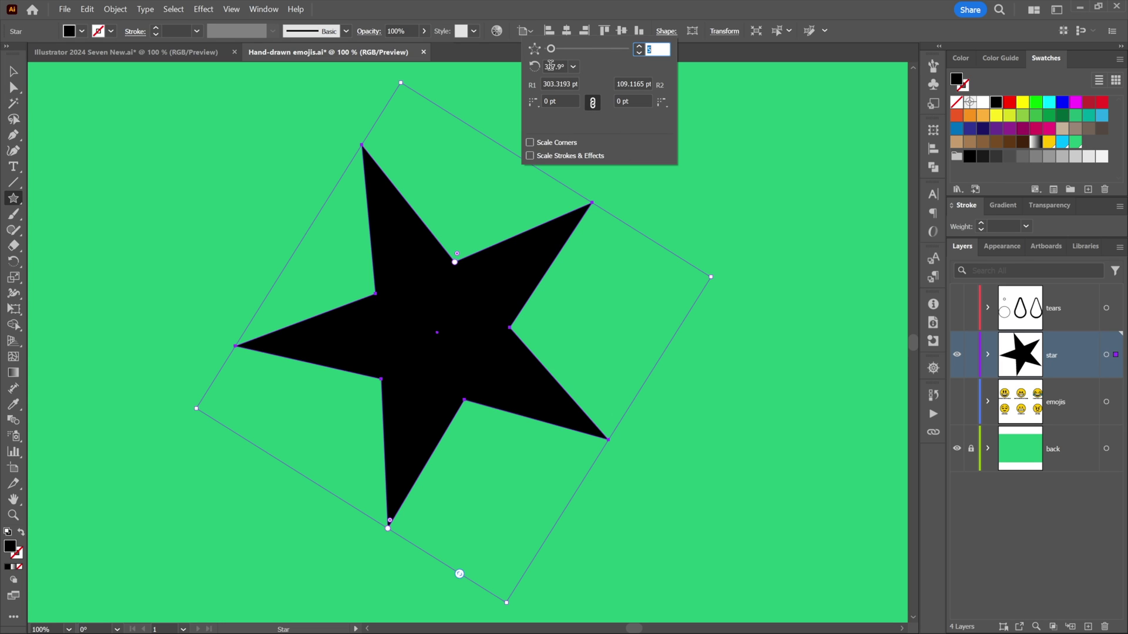
{"action": "key", "text": "Tab"}
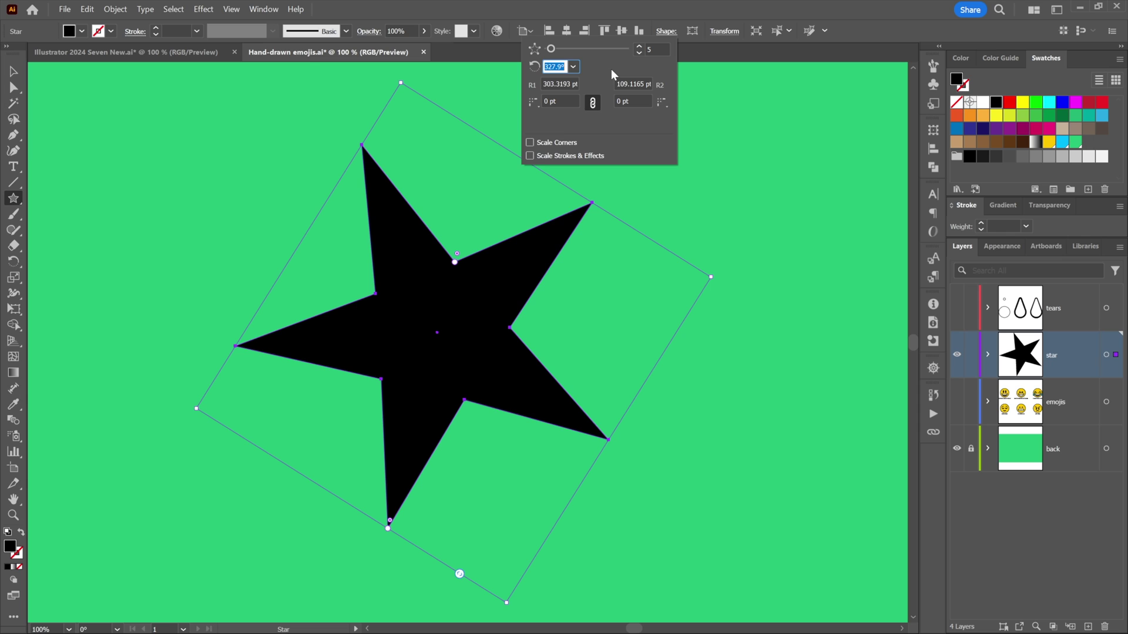
{"action": "type", "text": "90"}
{"action": "key", "text": "Tab"}
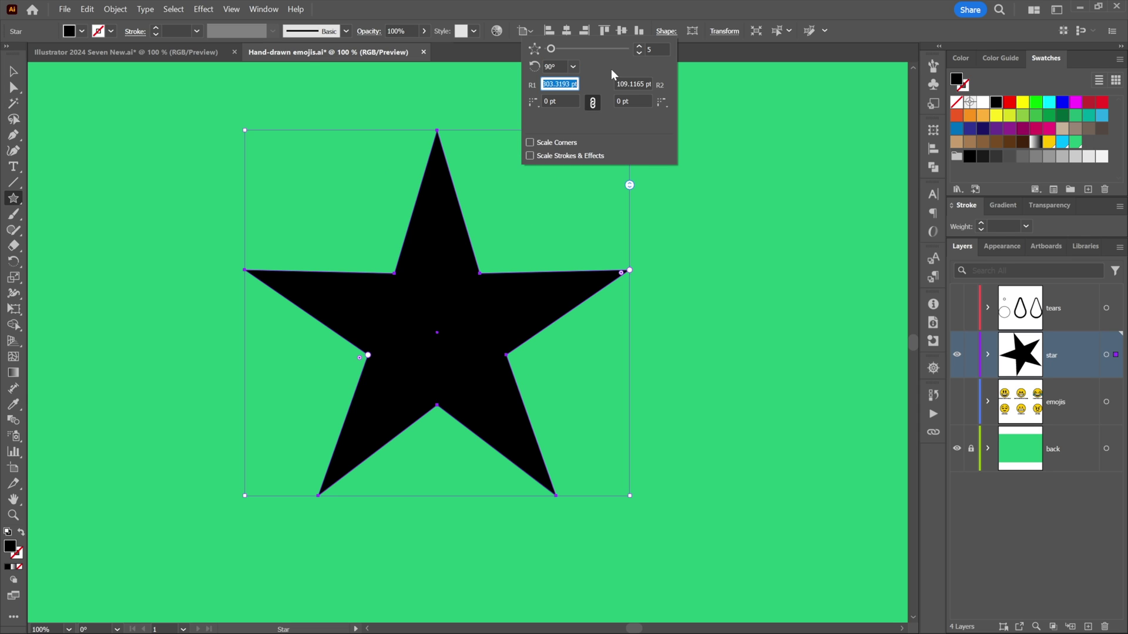
Set the star's number of points to 10 in its shape properties
{"action": "left_click", "coordinate": [639, 48]}
{"action": "left_click", "coordinate": [639, 48]}
{"action": "left_click", "coordinate": [639, 48]}
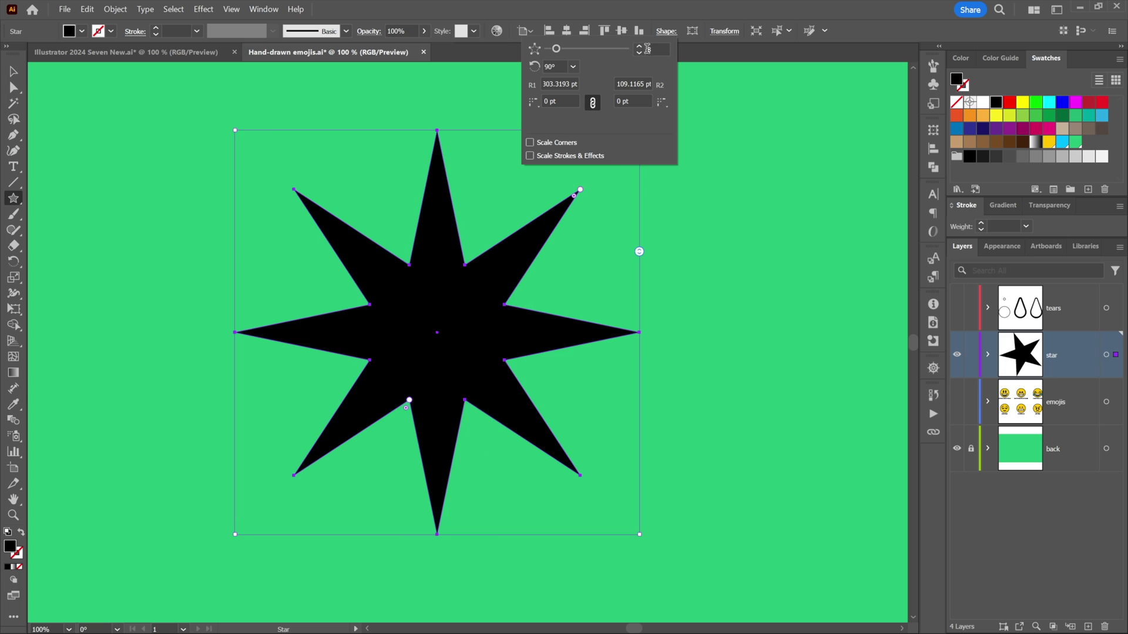
{"action": "key", "text": "Up"}
{"action": "key", "text": "Up"}
{"action": "key", "text": "Up"}
{"action": "key", "text": "Up"}
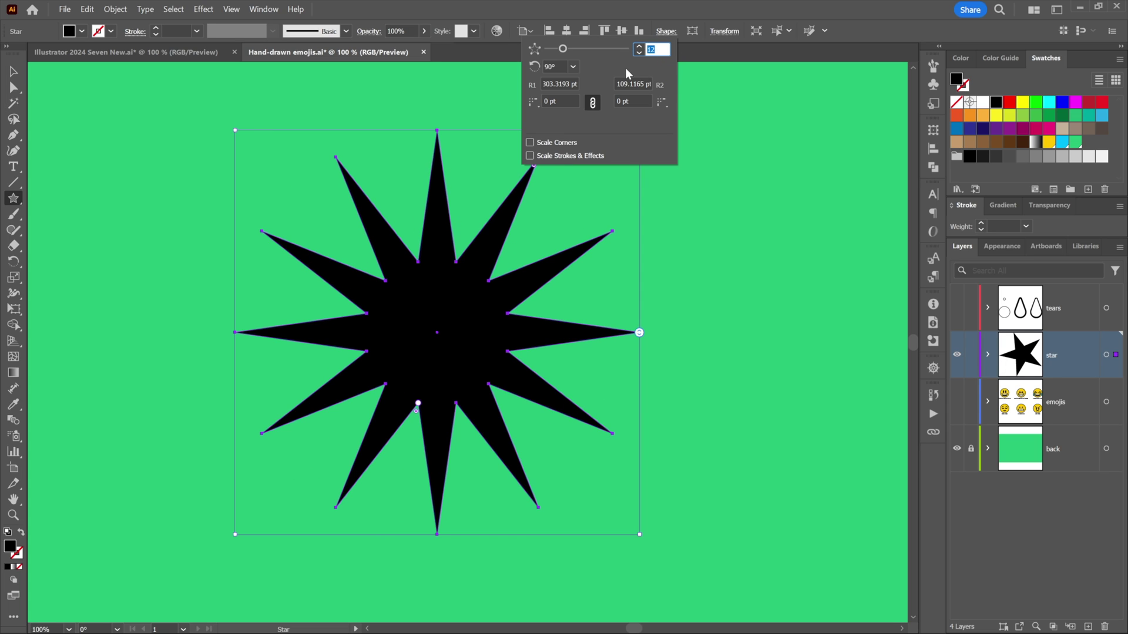
{"action": "key", "text": "Down"}
{"action": "key", "text": "Down"}
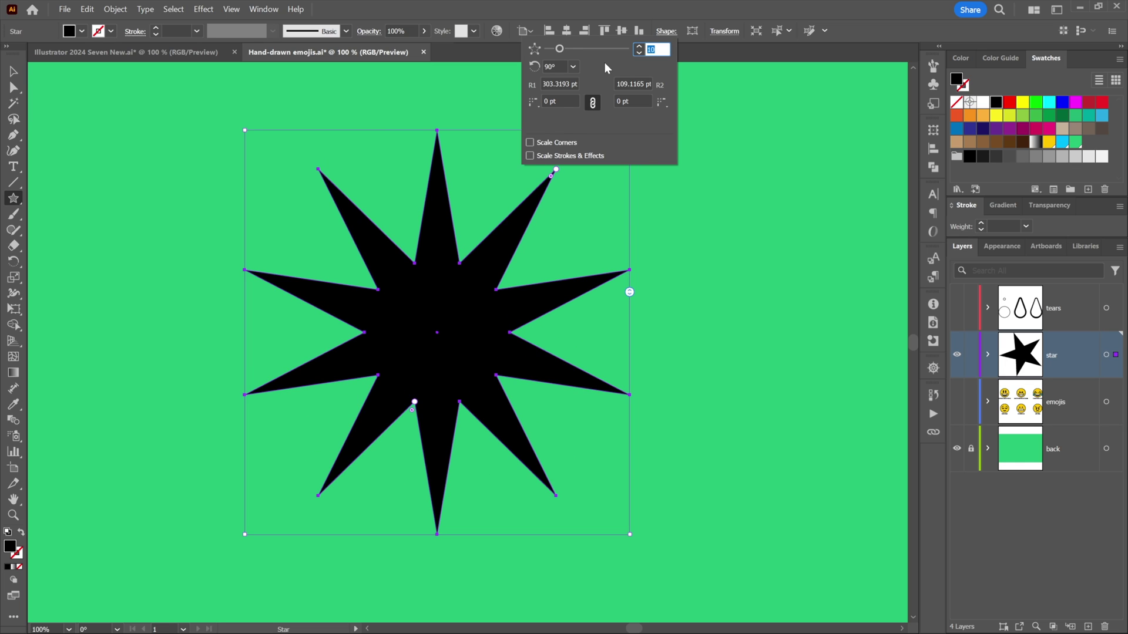
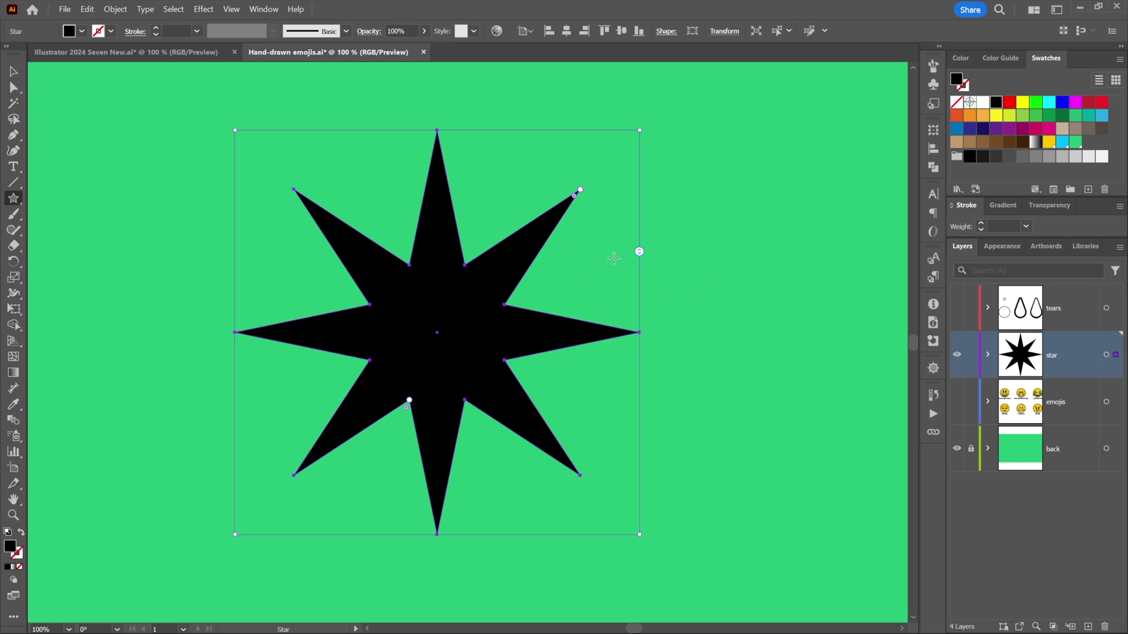
Set the star's number of points to 10 directly on the artboard
{"action": "key", "text": "ctrl"}
{"action": "left_click_drag", "start_coordinate": [640, 252], "coordinate": [654, 300]}
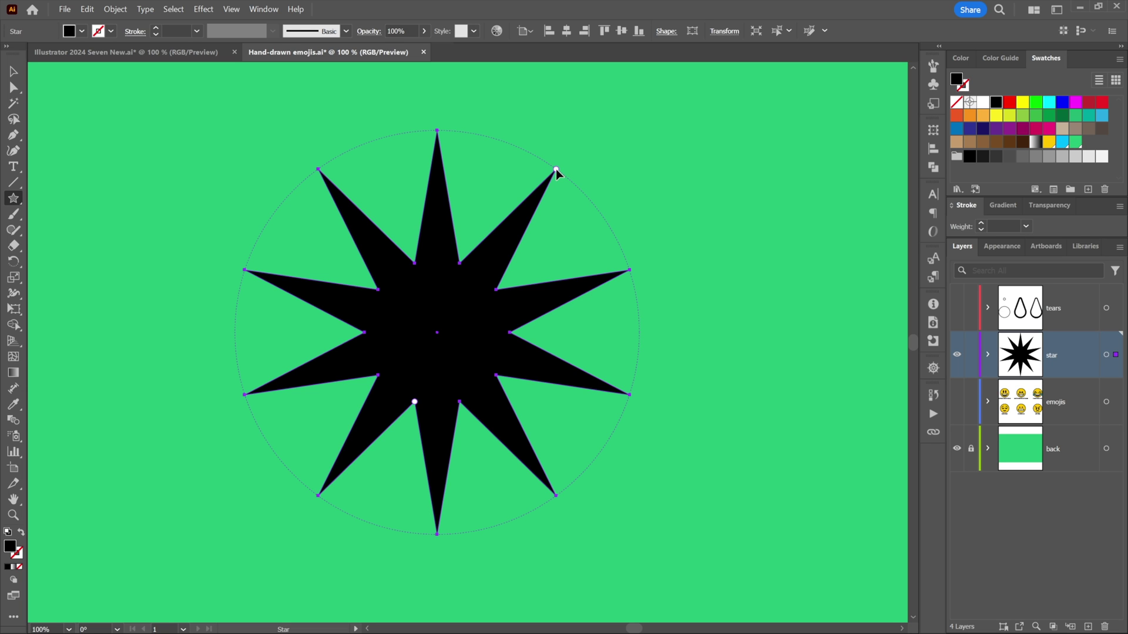
Try outer radii of about 409 pt and 27 pt, restore roughly the earlier size, and set the inner radius to about 103 pt
{"action": "left_click_drag", "start_coordinate": [556, 168], "coordinate": [619, 128]}
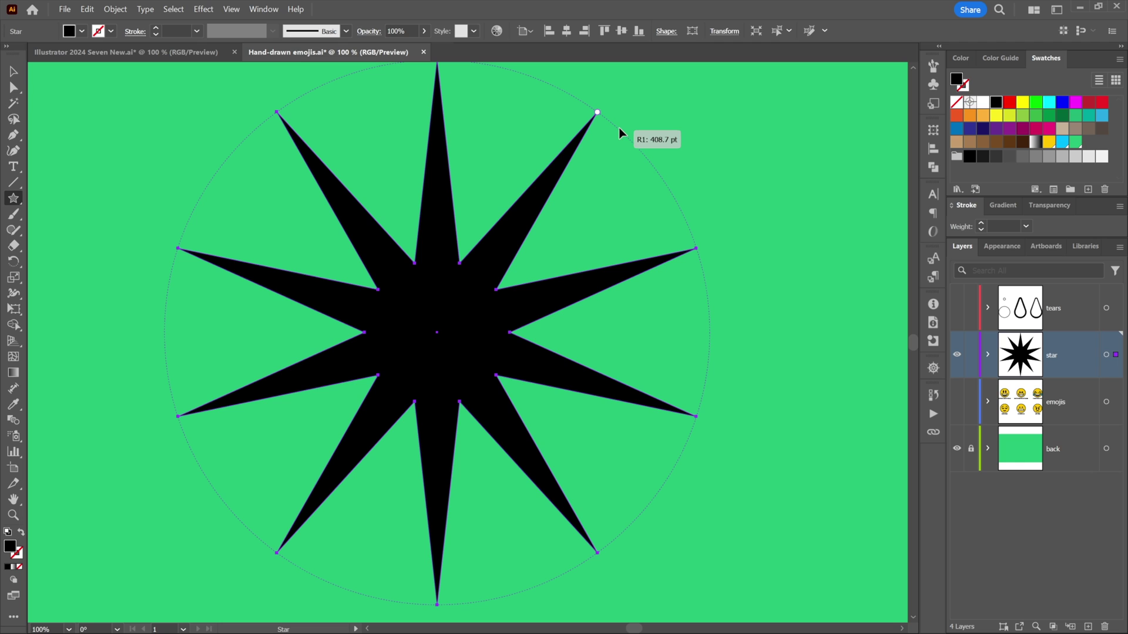
{"action": "left_click_drag", "start_coordinate": [619, 128], "coordinate": [451, 324]}
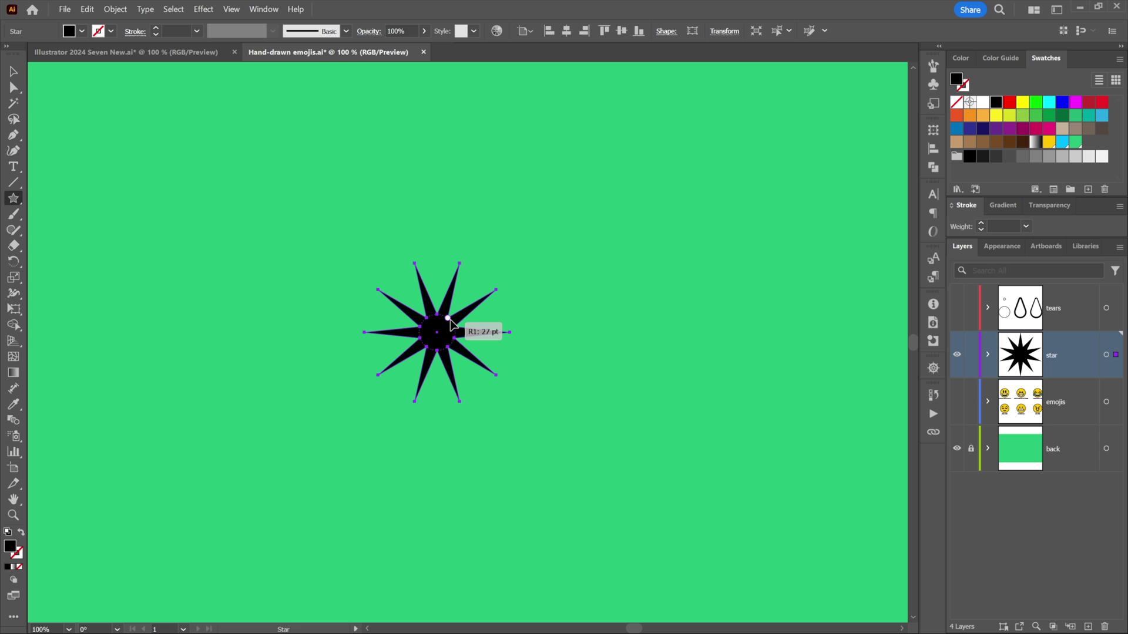
{"action": "left_click_drag", "start_coordinate": [451, 321], "coordinate": [583, 189]}
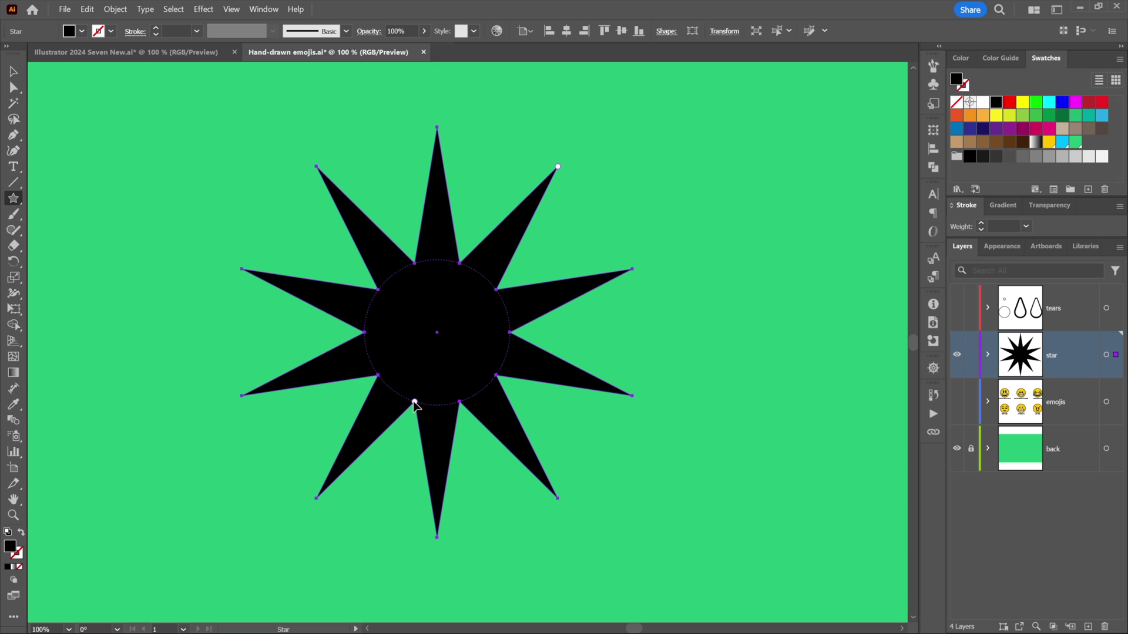
{"action": "mouse_move", "coordinate": [415, 405]}
{"action": "left_mouse_down"}
{"action": "mouse_move", "coordinate": [432, 374]}
{"action": "mouse_move", "coordinate": [403, 438]}
{"action": "mouse_move", "coordinate": [428, 406]}
{"action": "left_mouse_up"}
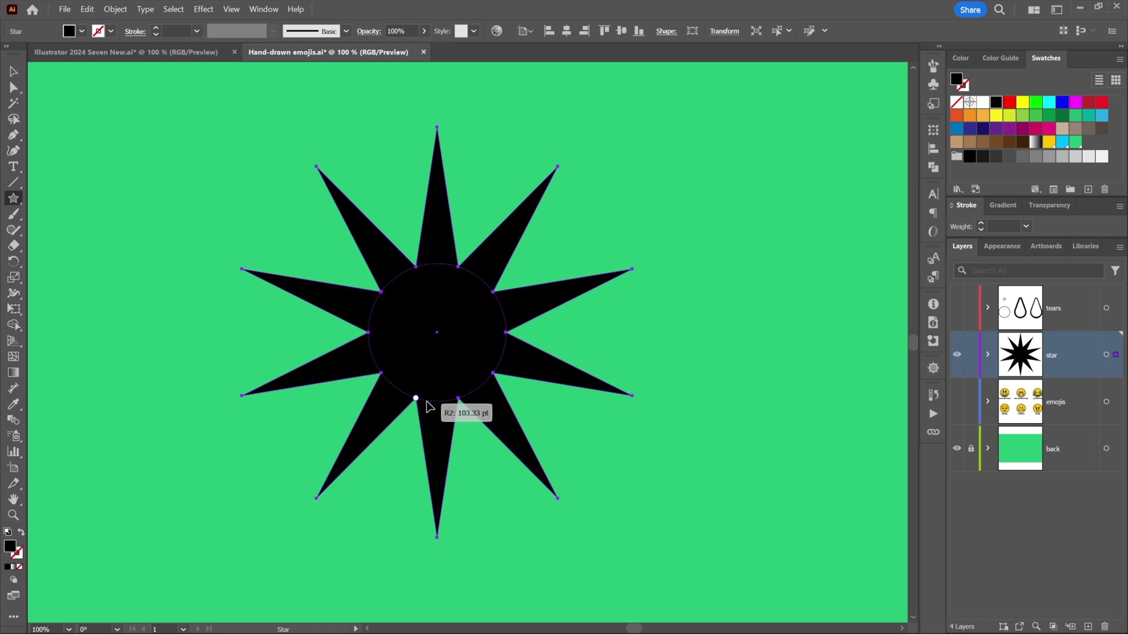
{"action": "left_click_drag", "start_coordinate": [428, 405], "coordinate": [423, 397]}
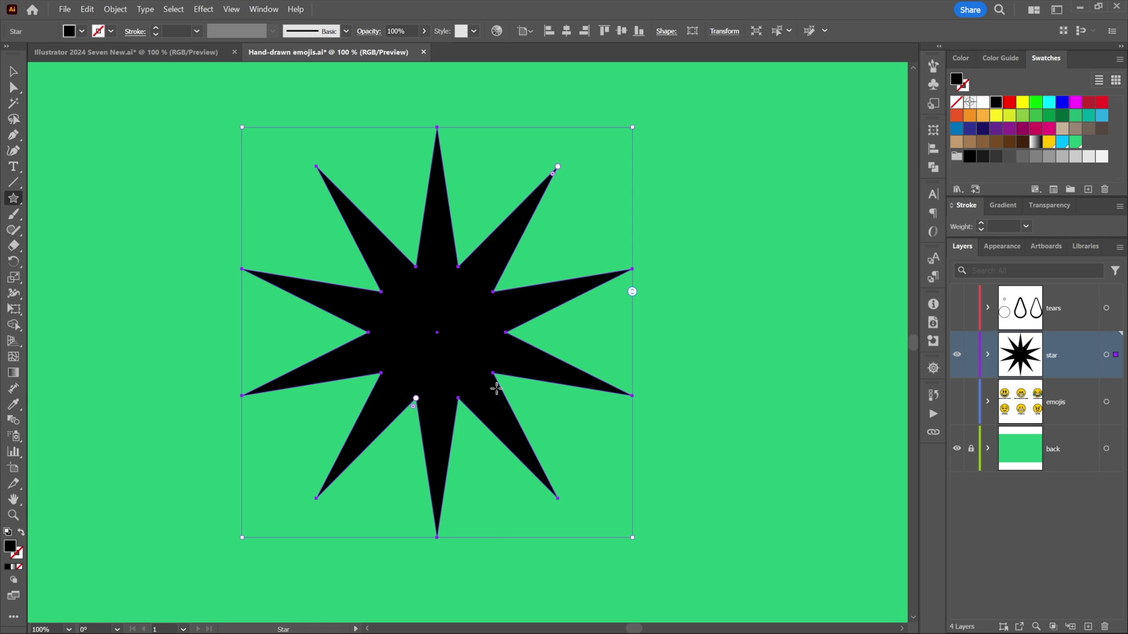
Rotate the ten-pointed star counterclockwise by more than a quarter turn and adjust its outer and inner radius points
{"action": "left_click", "coordinate": [558, 167]}
{"action": "left_click_drag", "start_coordinate": [634, 125], "coordinate": [207, 343]}
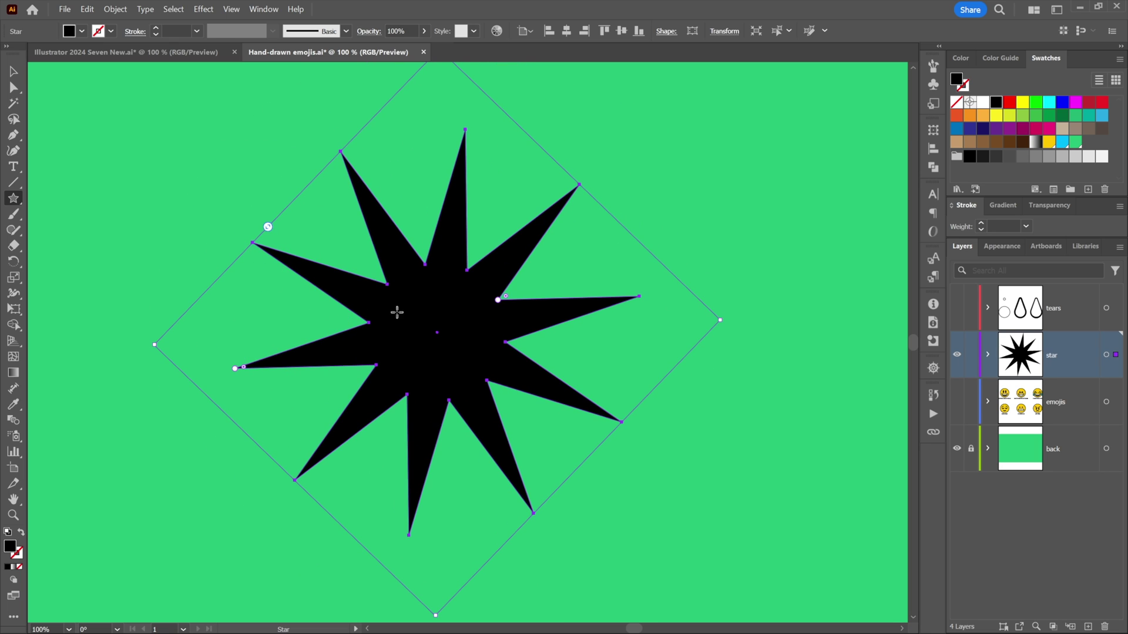
{"action": "mouse_move", "coordinate": [235, 369]}
{"action": "left_mouse_down"}
{"action": "mouse_move", "coordinate": [305, 350]}
{"action": "mouse_move", "coordinate": [224, 381]}
{"action": "left_mouse_up"}
{"action": "left_click_drag", "start_coordinate": [498, 299], "coordinate": [526, 305]}
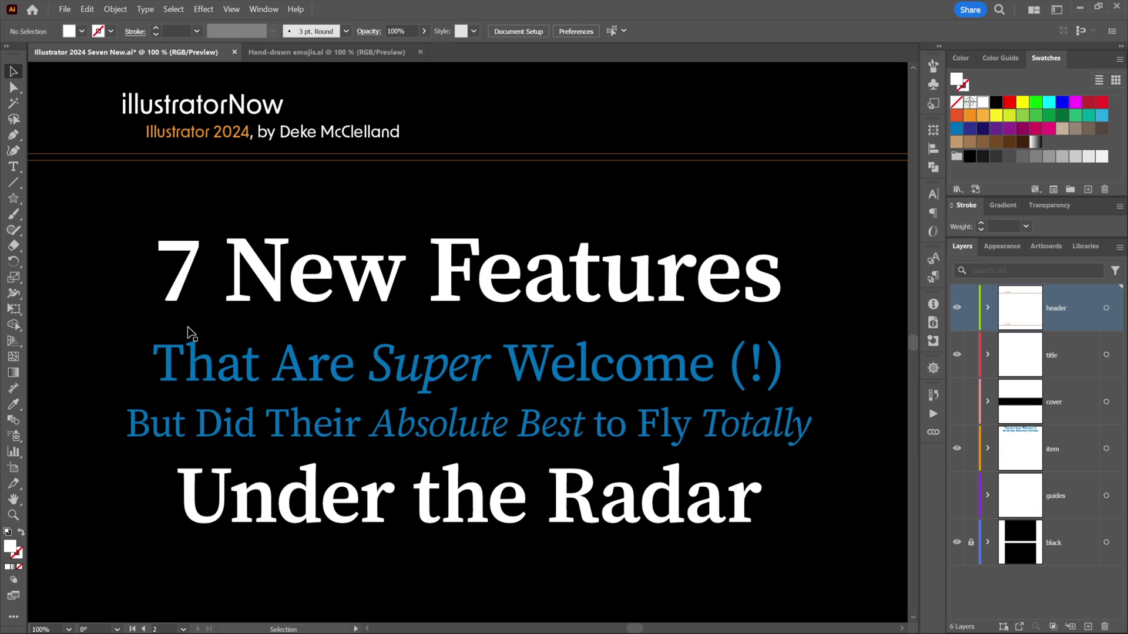
Select the word "Super" in the blue title line of the Seven New document and switch its italic style off and back on
{"action": "key", "text": "t"}
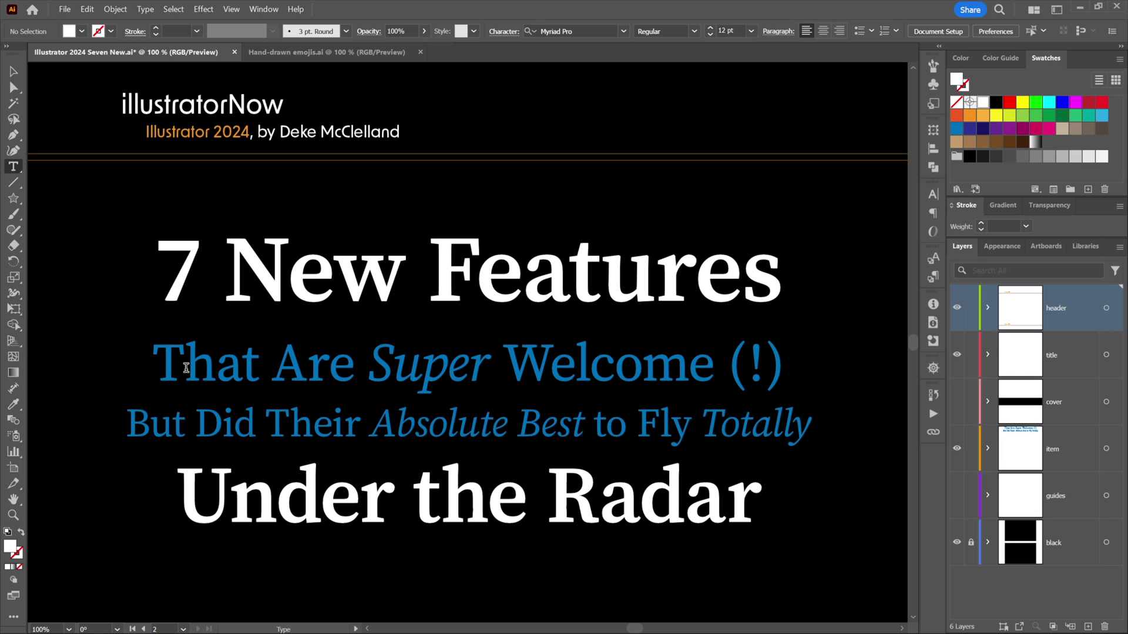
{"action": "double_click", "coordinate": [388, 365]}
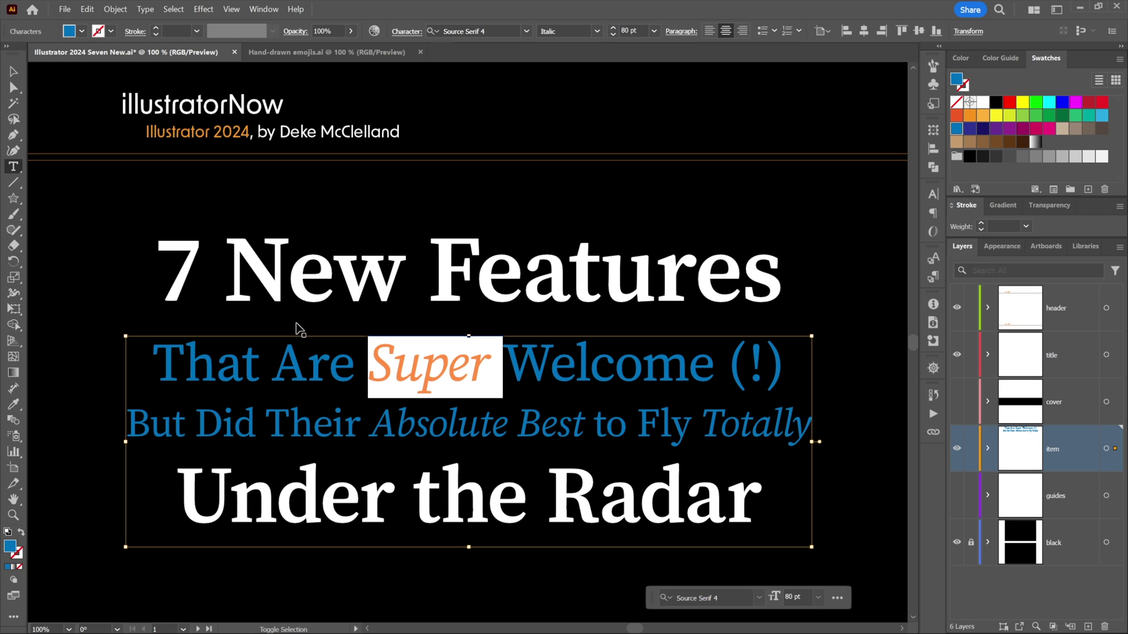
{"action": "key", "text": "ctrl+z"}
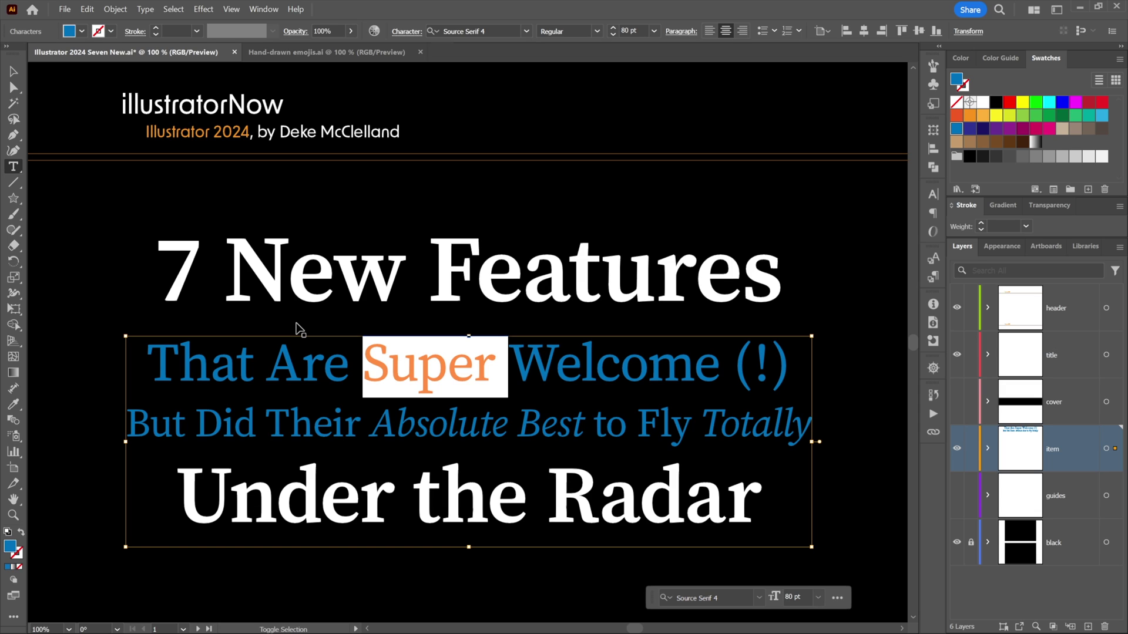
{"action": "key", "text": "ctrl+shift+z"}
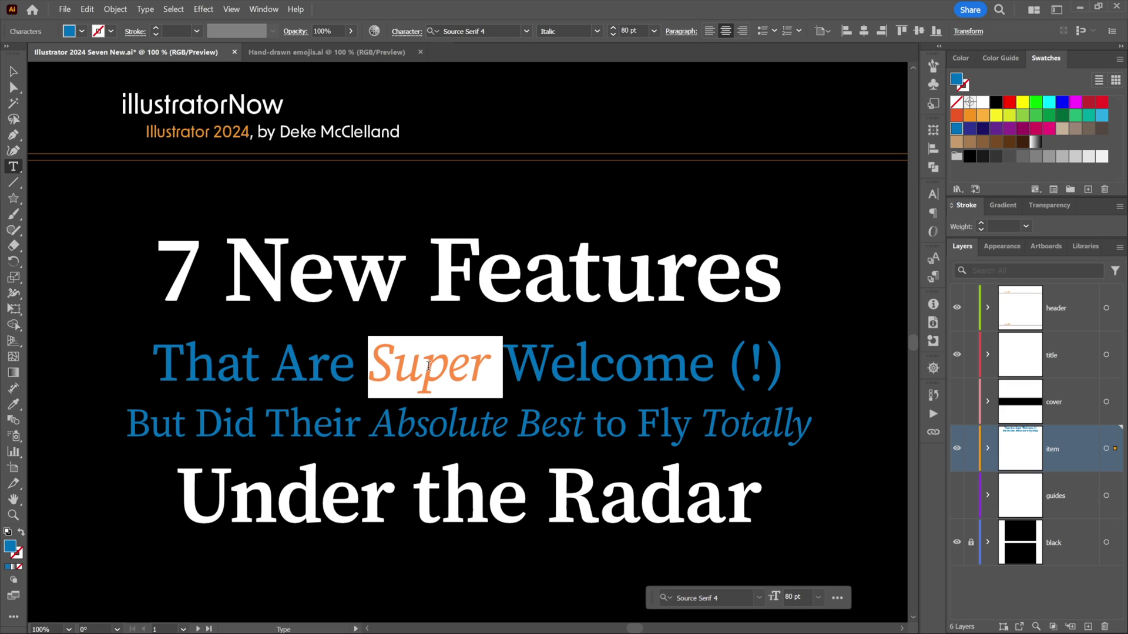
Make the selected word "Super" bold and remove its italic style
{"action": "key", "text": "ctrl+shift+z"}
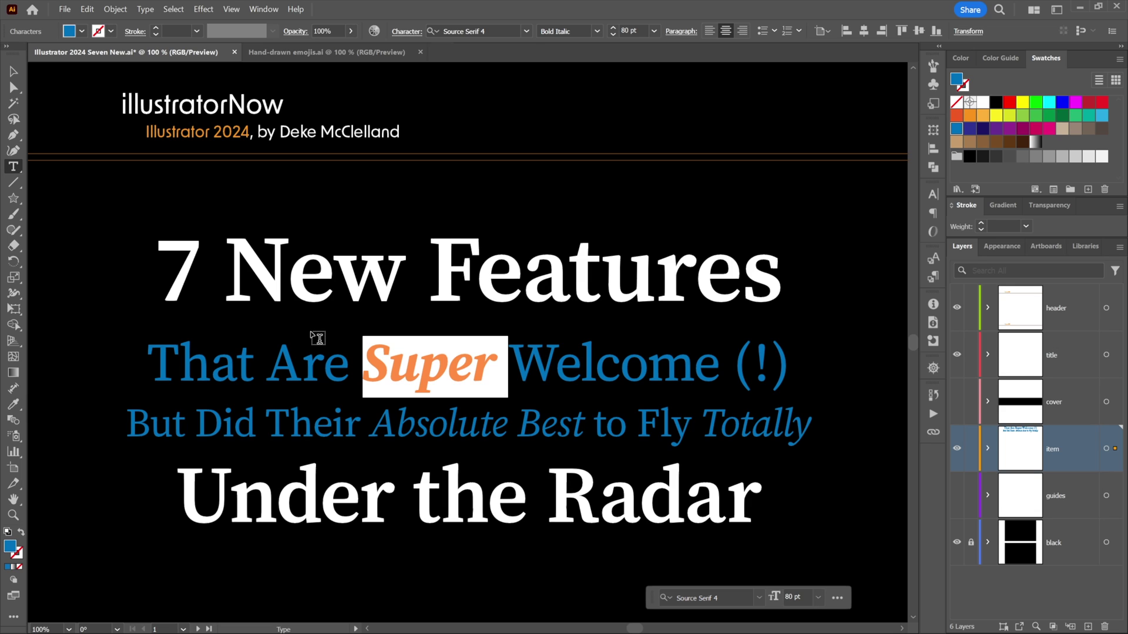
{"action": "key", "text": "ctrl"}
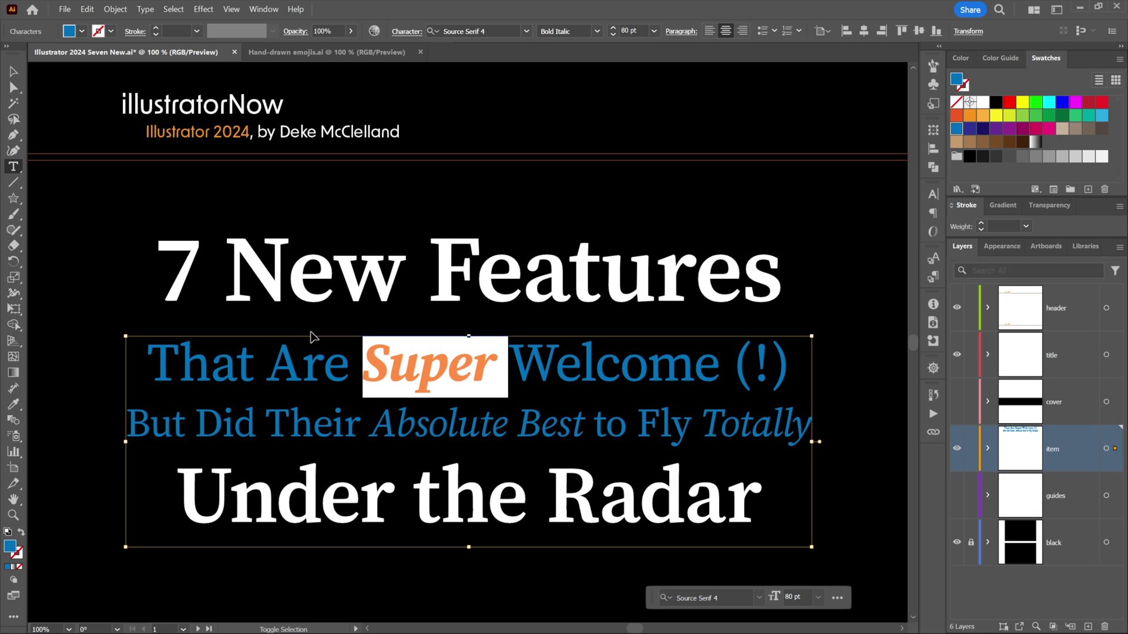
{"action": "key", "text": "ctrl+shift+i"}
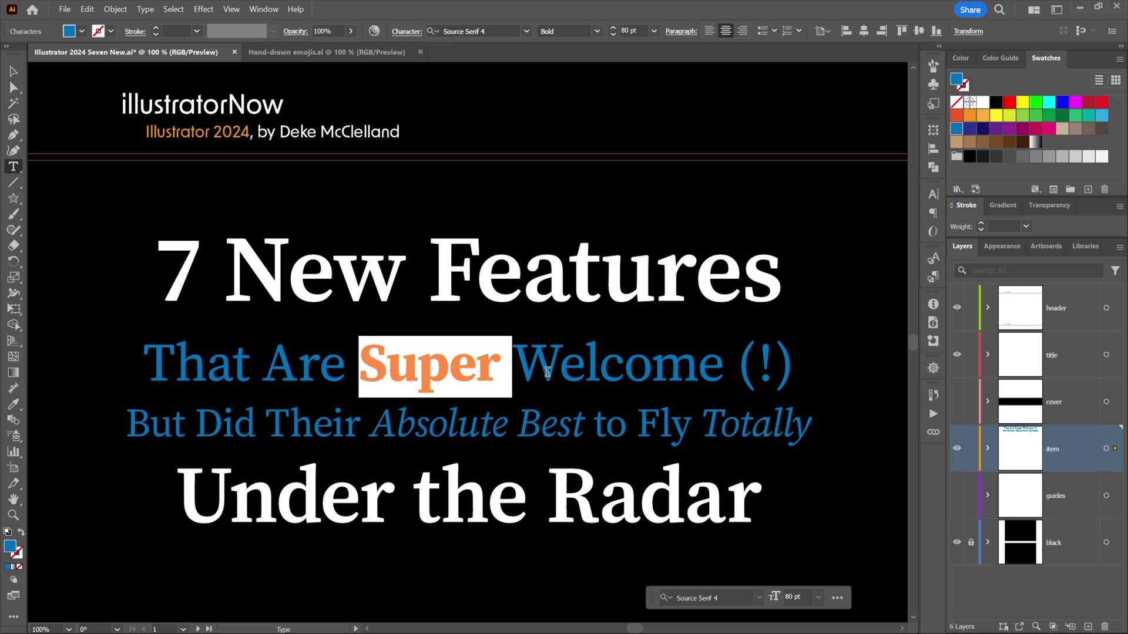
Underline the word "Super" and remove the underline from the space that follows it
{"action": "key", "text": "ctrl"}
{"action": "key", "text": "ctrl+shift+u"}
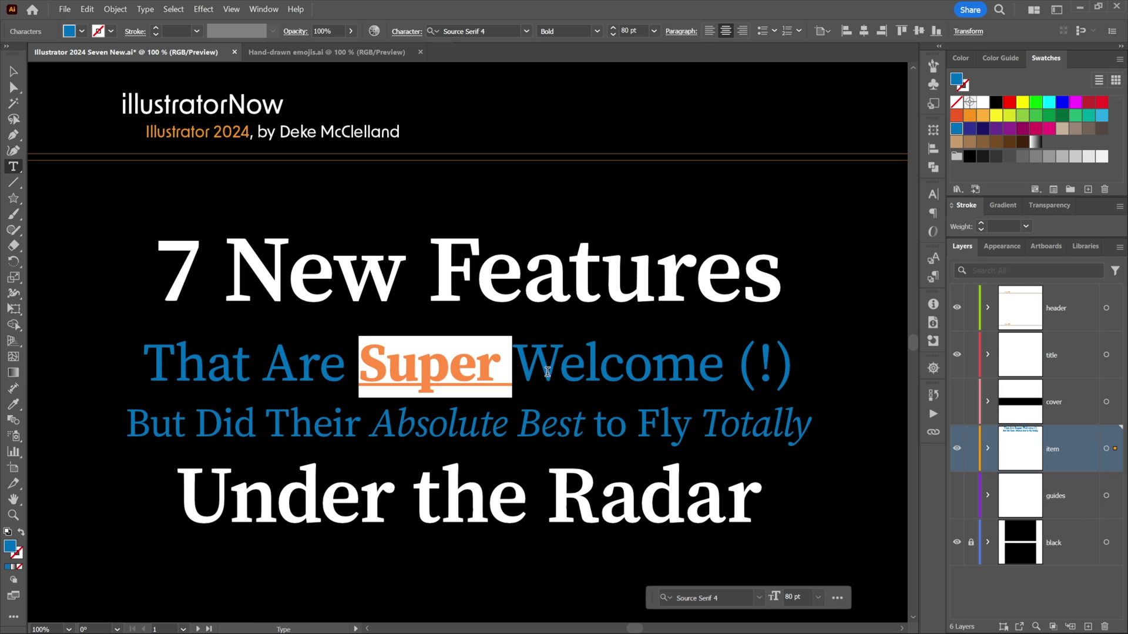
{"action": "left_click_drag", "start_coordinate": [499, 369], "coordinate": [520, 367]}
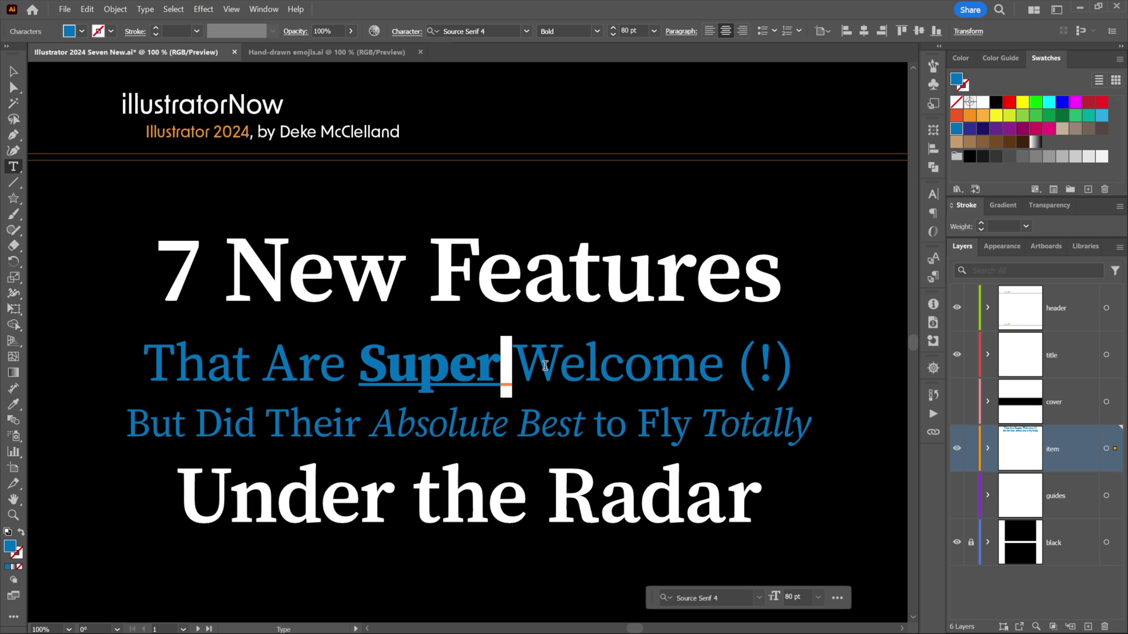
{"action": "key", "text": "ctrl+shift+u"}
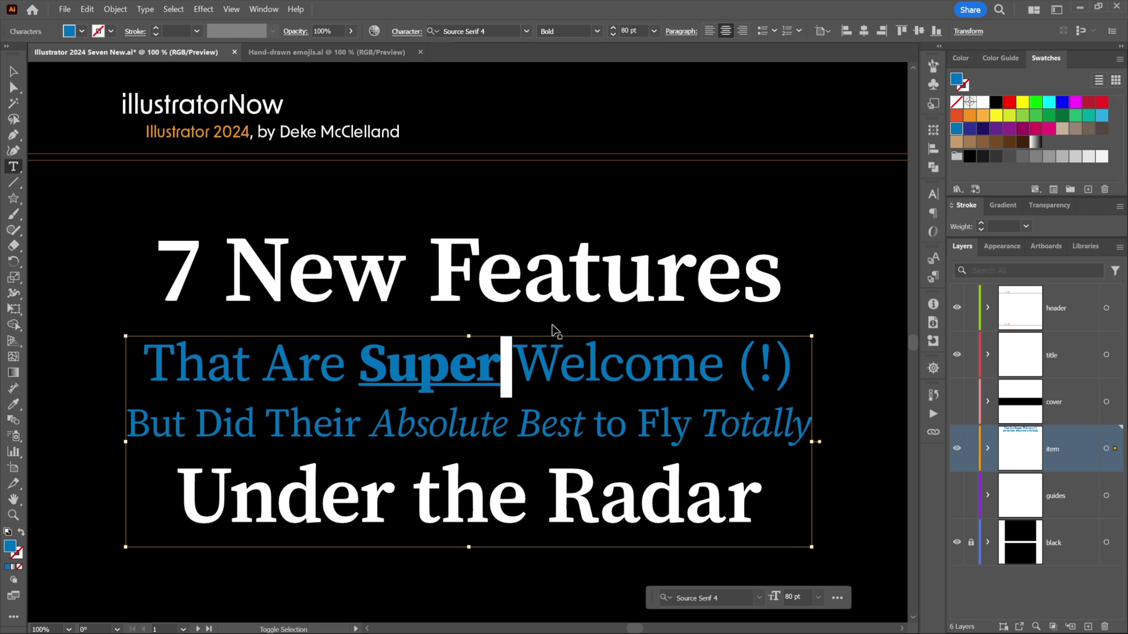
{"action": "key", "text": "Escape"}
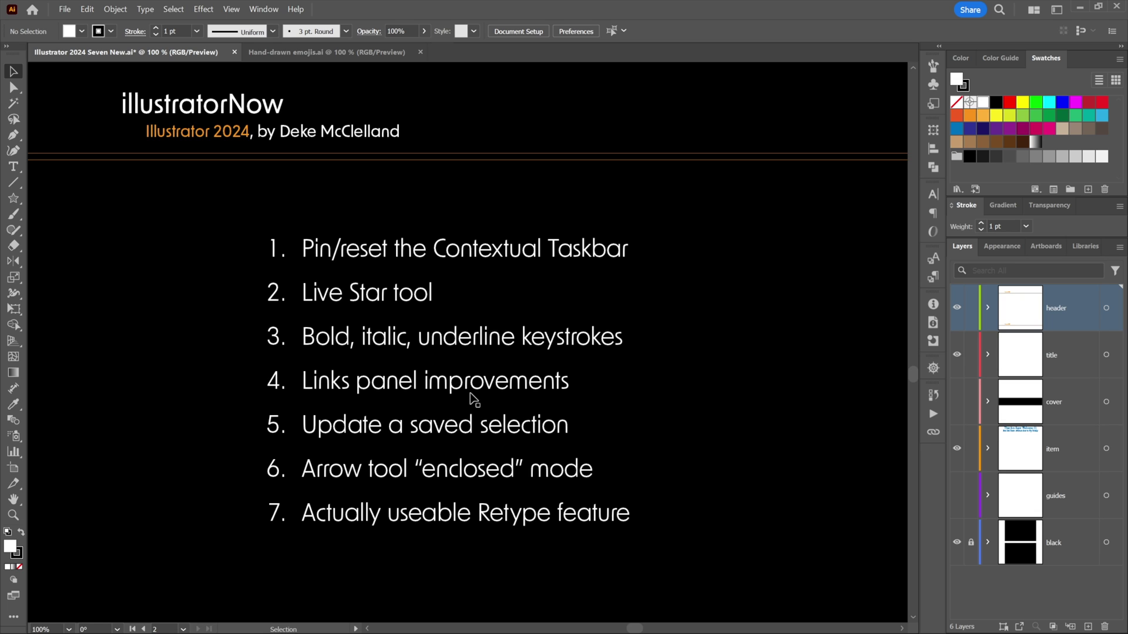
Switch to Hand-drawn emojis.ai, show the PNGs layer and hide the emojis layer
{"action": "key", "text": "ctrl+Tab"}
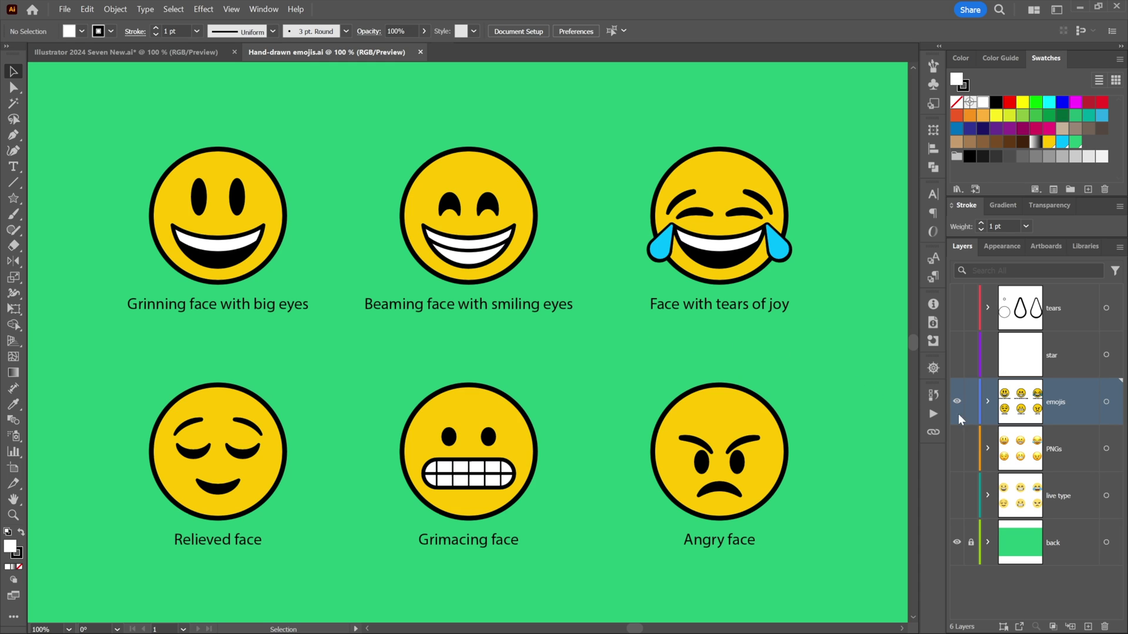
{"action": "left_click", "coordinate": [957, 448]}
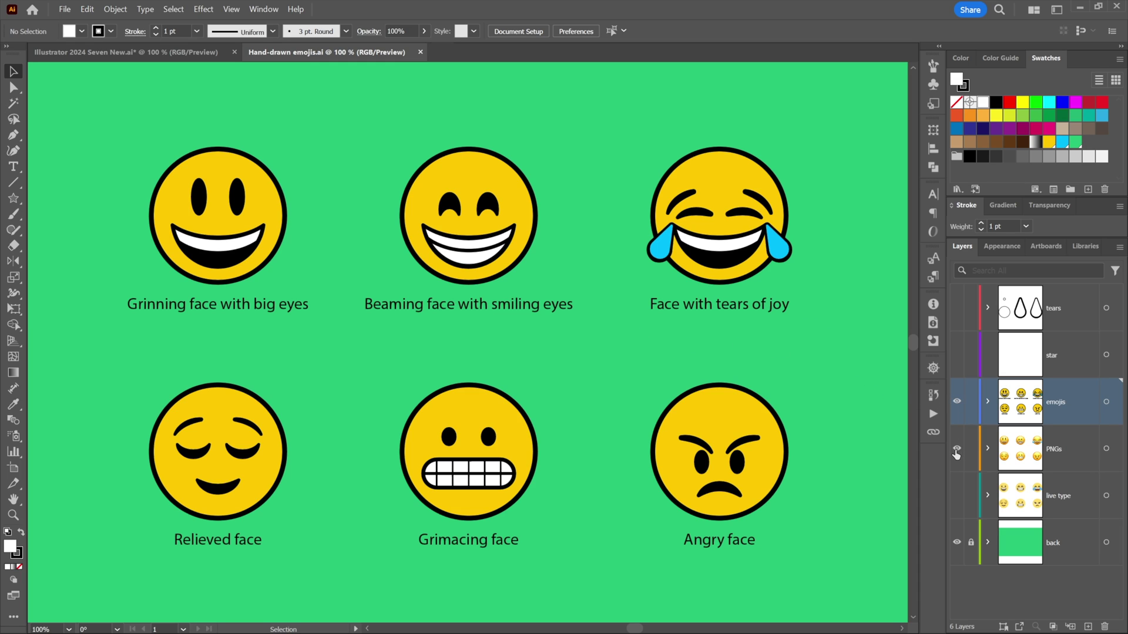
{"action": "left_click", "coordinate": [957, 403]}
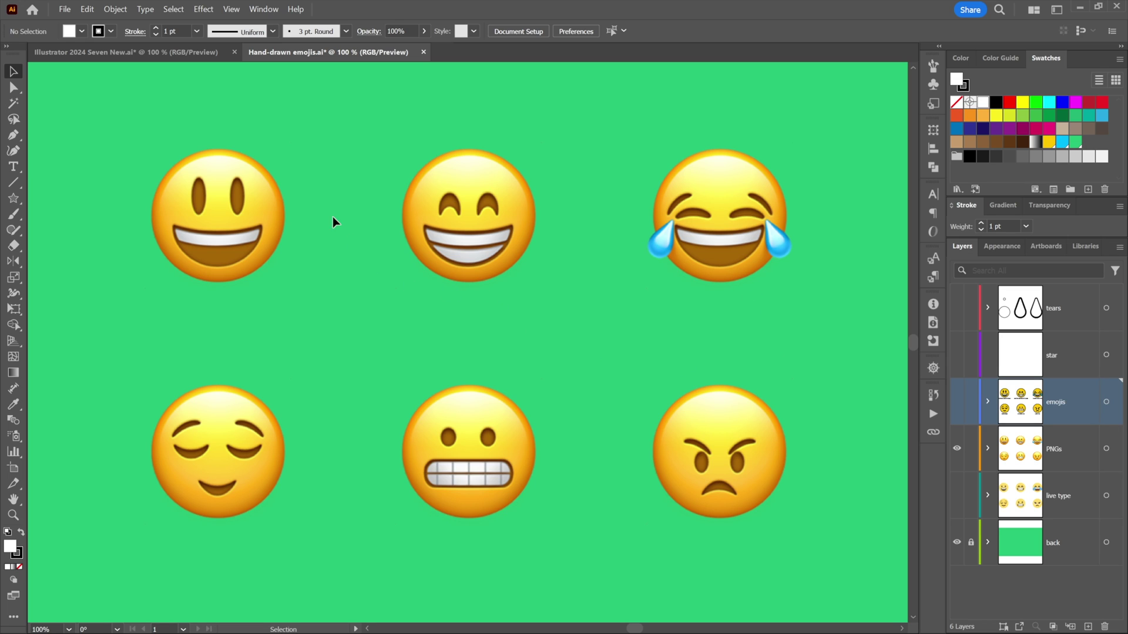
Open the document's Links list and select all six embedded emoji images in it
{"action": "left_click", "coordinate": [264, 10]}
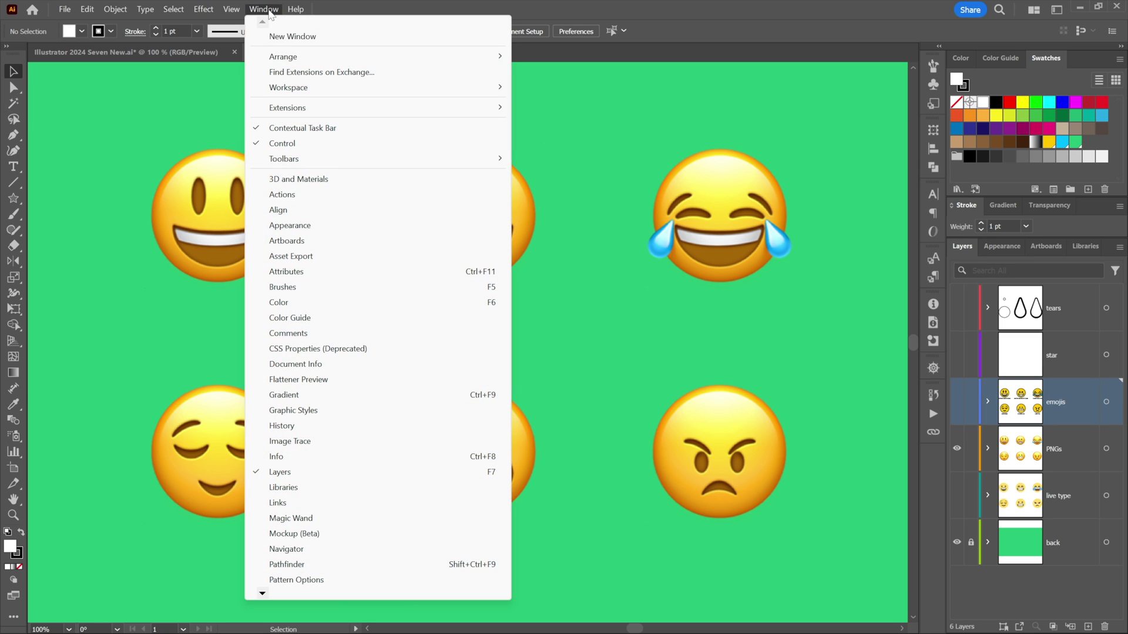
{"action": "left_click", "coordinate": [361, 503]}
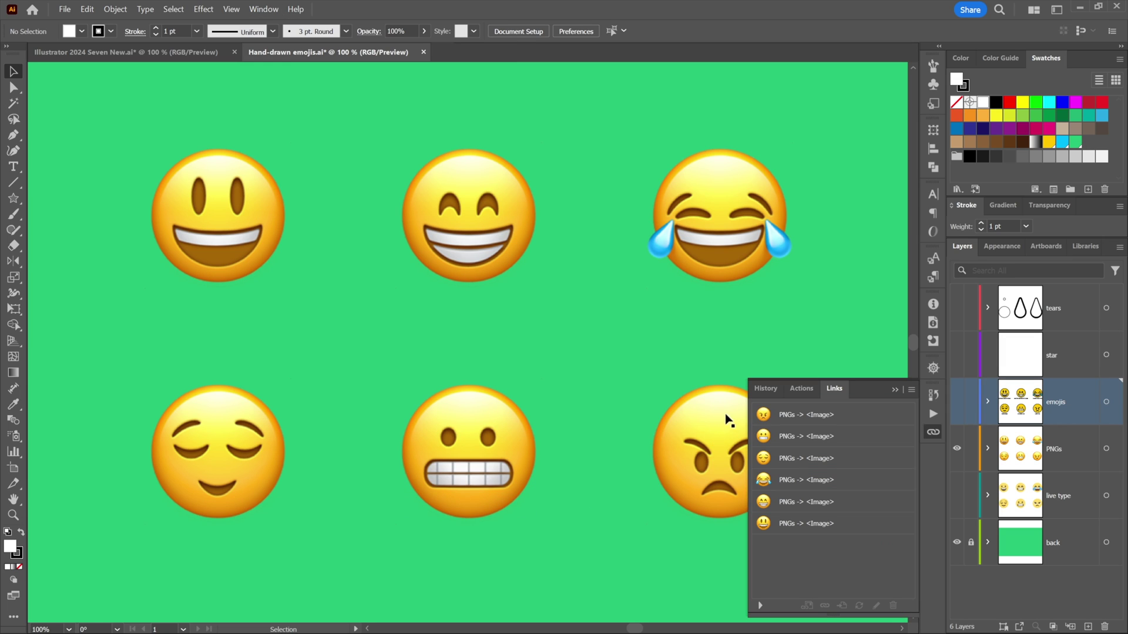
{"action": "left_click", "coordinate": [863, 415]}
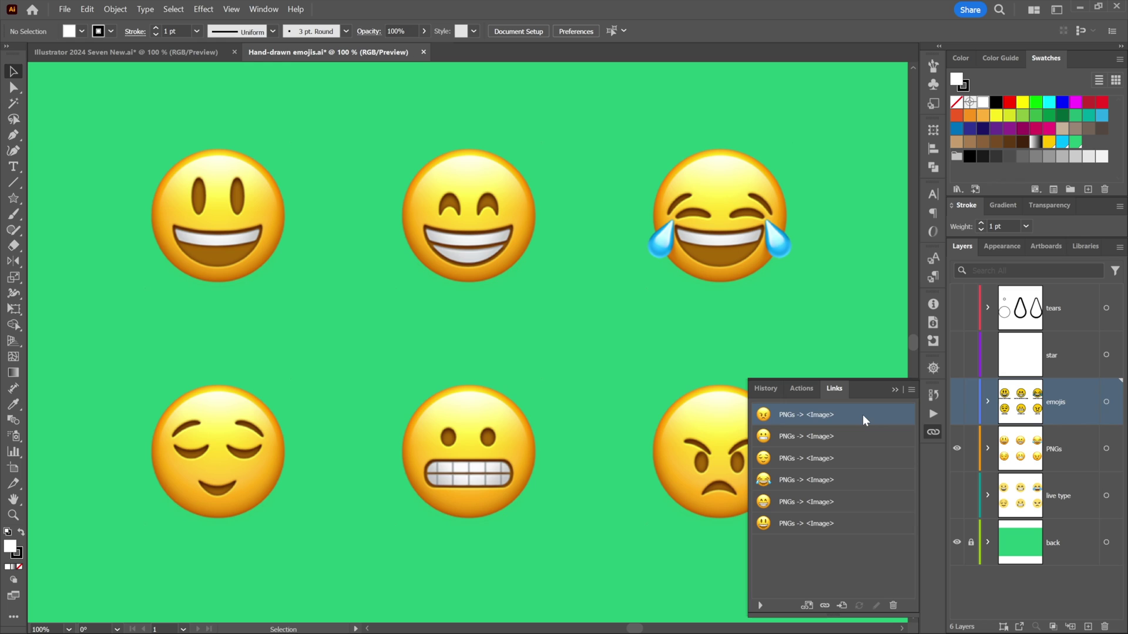
{"action": "left_click", "coordinate": [872, 528], "text": "shift"}
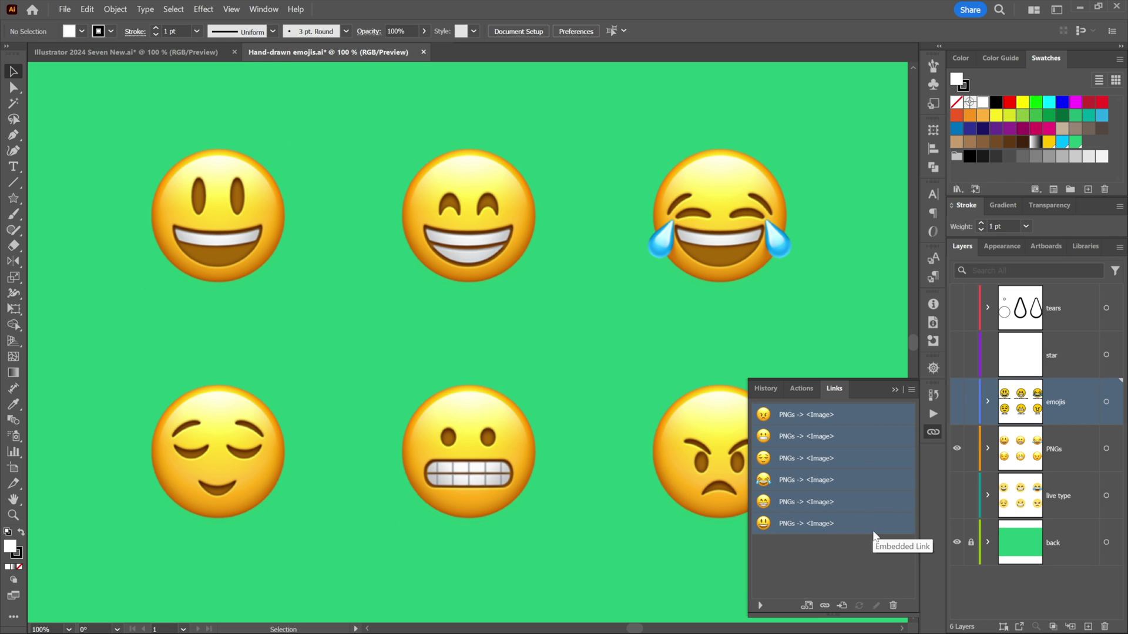
Take the beaming and relieved face images out of the link selection one at a time and add both back
{"action": "left_click", "coordinate": [879, 501], "text": "ctrl"}
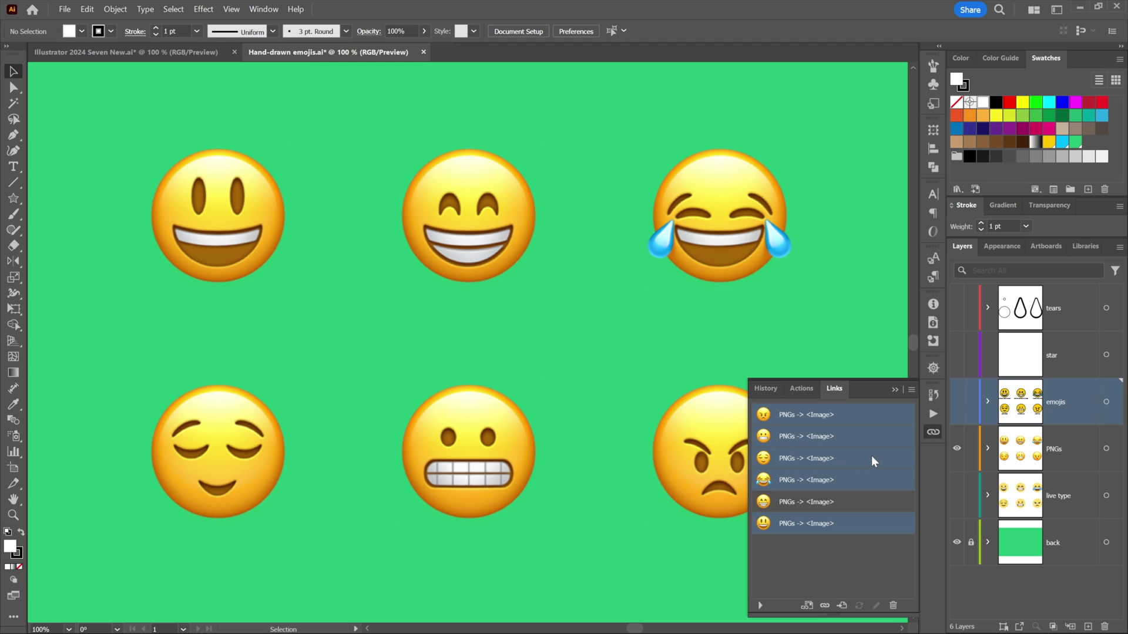
{"action": "left_click", "coordinate": [872, 457], "text": "ctrl"}
{"action": "left_click", "coordinate": [866, 503], "text": "ctrl"}
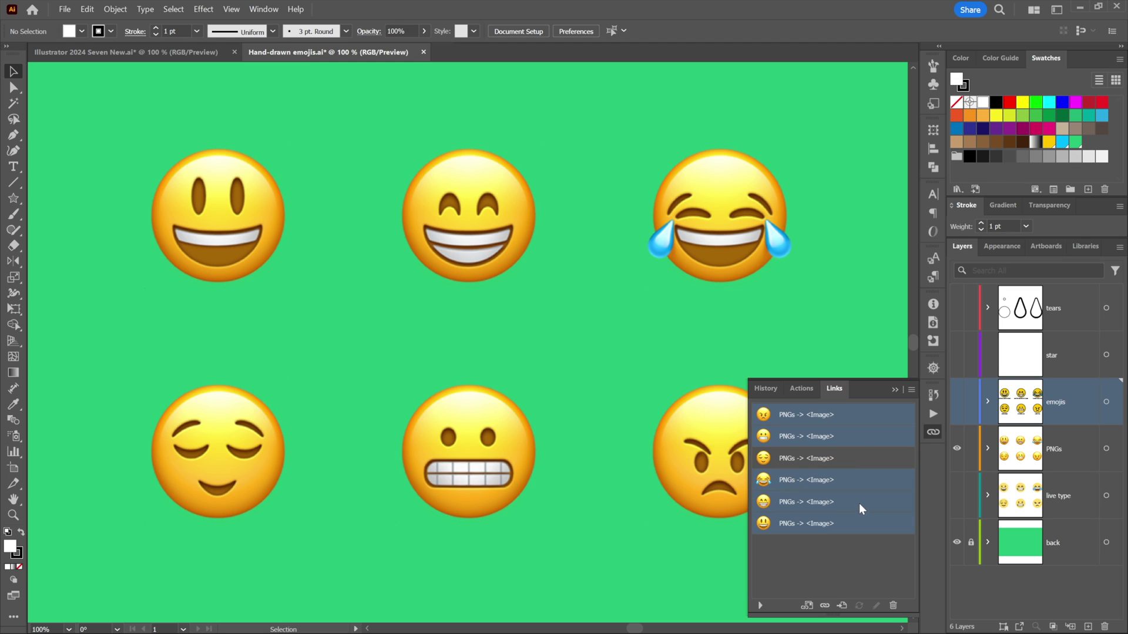
{"action": "left_click", "coordinate": [865, 457], "text": "ctrl"}
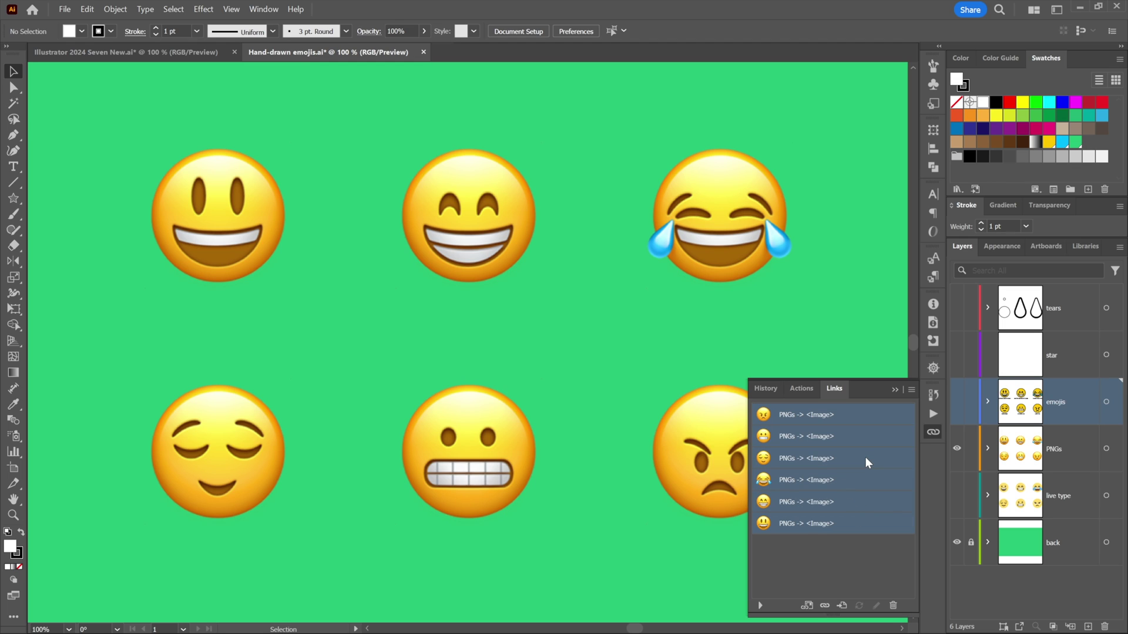
Delete the six selected image links in one go and undo the deletion
{"action": "left_click", "coordinate": [892, 606]}
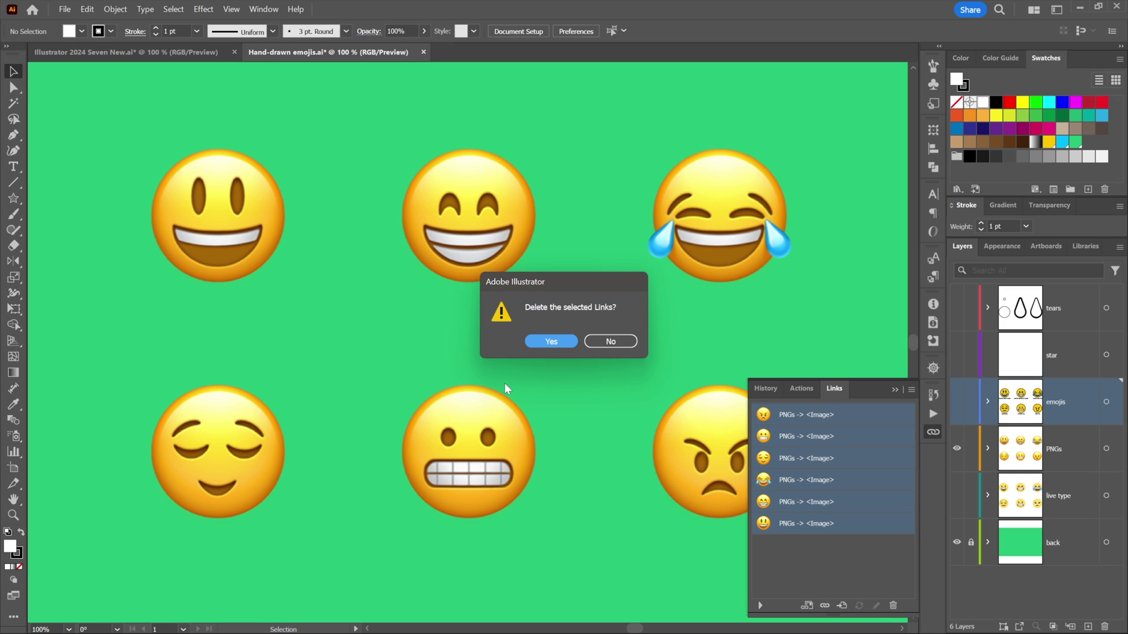
{"action": "left_click", "coordinate": [556, 341]}
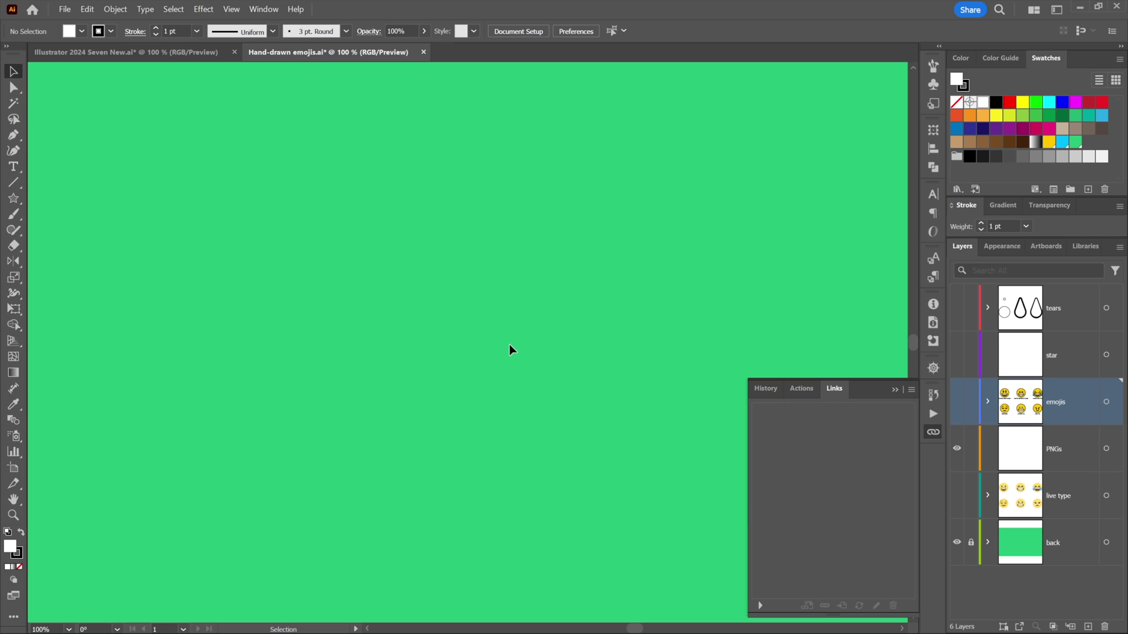
{"action": "key", "text": "ctrl+z"}
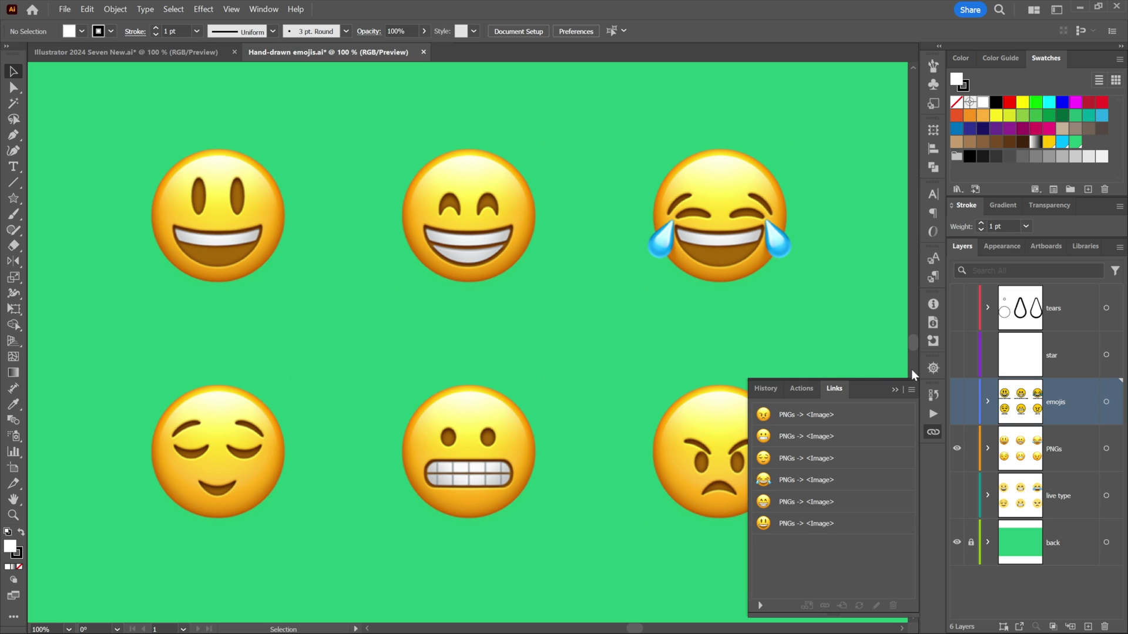
Unembed all six selected emoji image links as Photoshop (*.PSD) files, with the option to unembed all selected images to this folder
{"action": "left_click", "coordinate": [886, 416]}
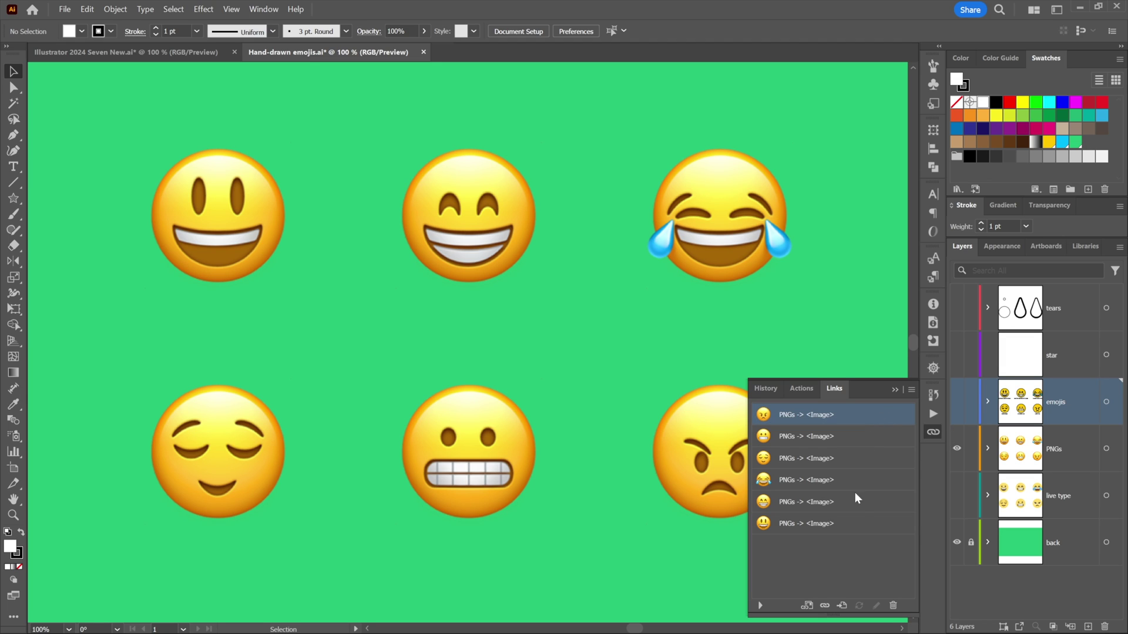
{"action": "left_click", "coordinate": [873, 523], "text": "shift"}
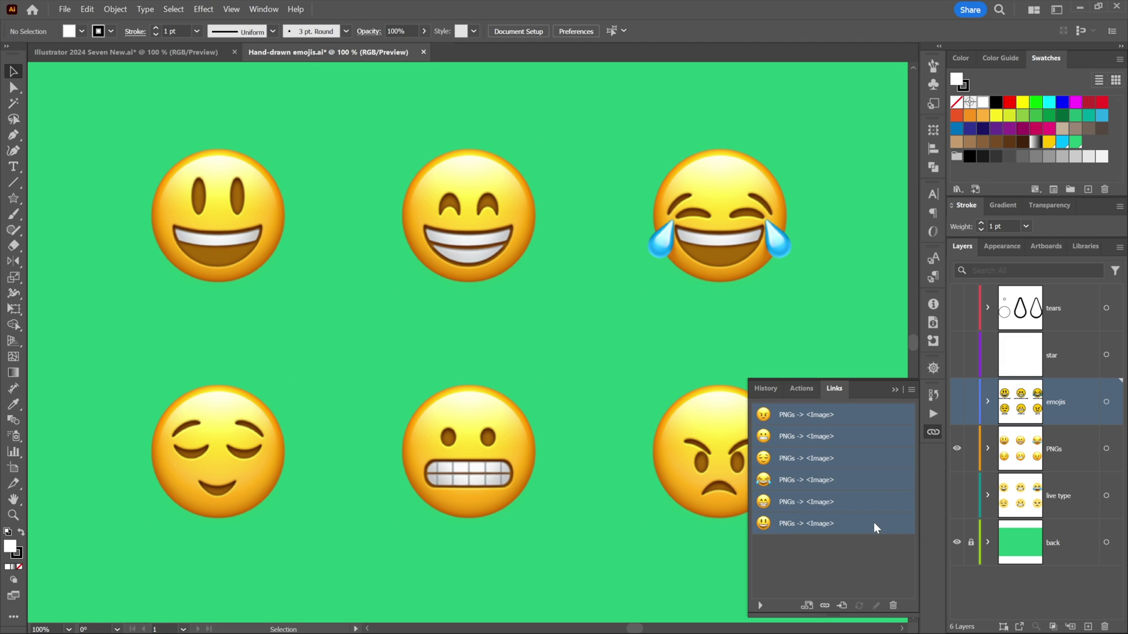
{"action": "left_click", "coordinate": [911, 390]}
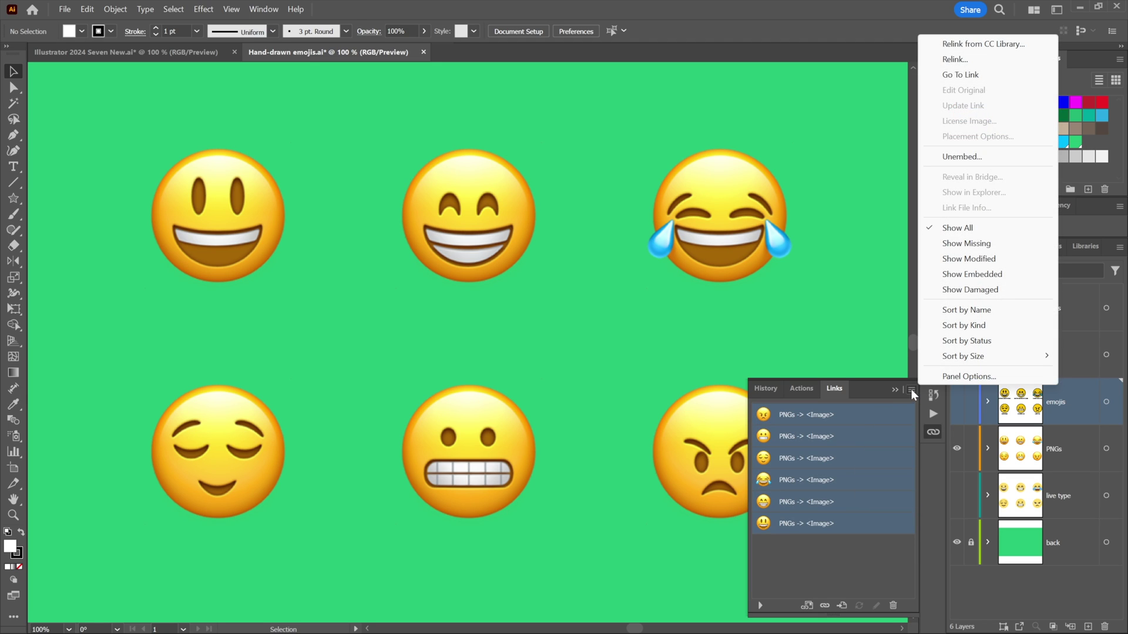
{"action": "left_click", "coordinate": [995, 158]}
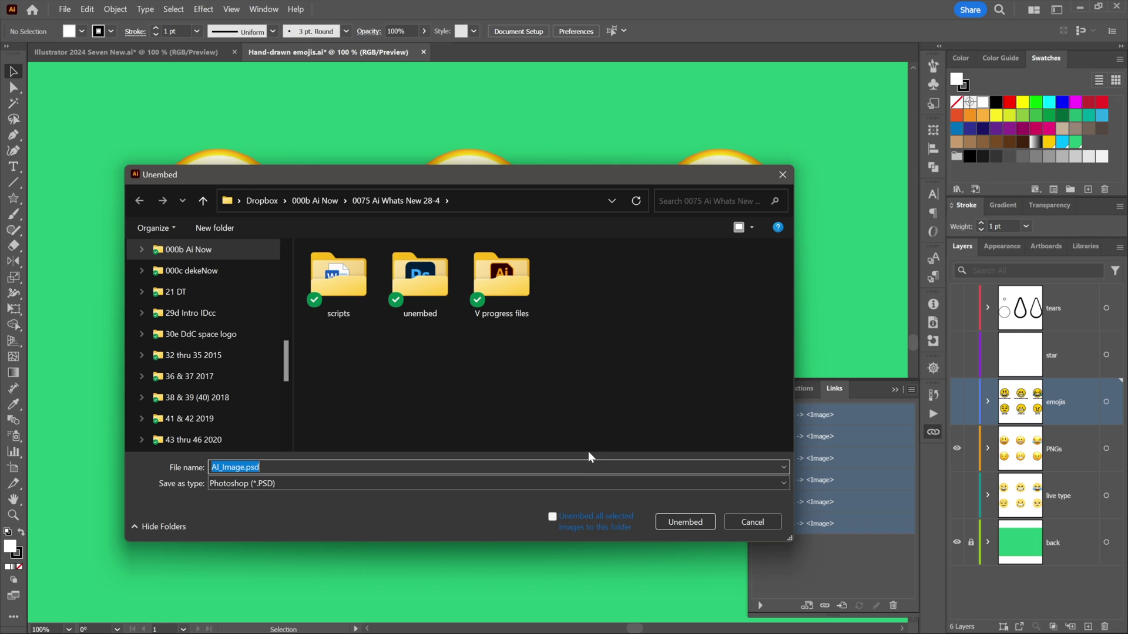
{"action": "left_click", "coordinate": [552, 517]}
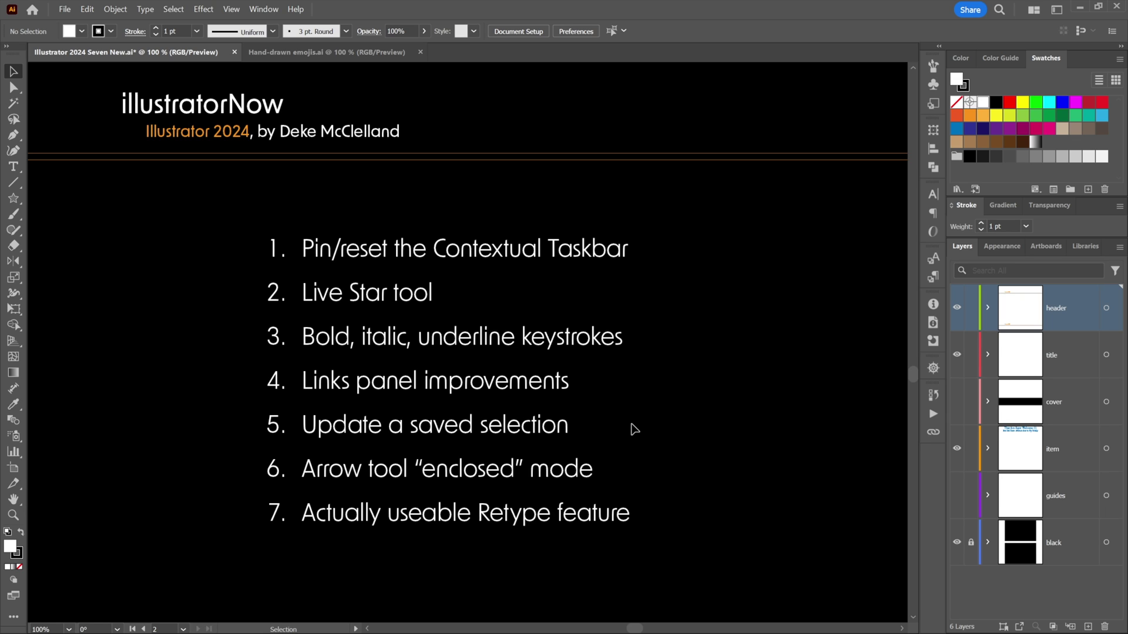
Switch to Hand-drawn emojis.ai and select the beaming face artwork together with its label
{"action": "key", "text": "a"}
{"action": "key", "text": "ctrl+Tab"}
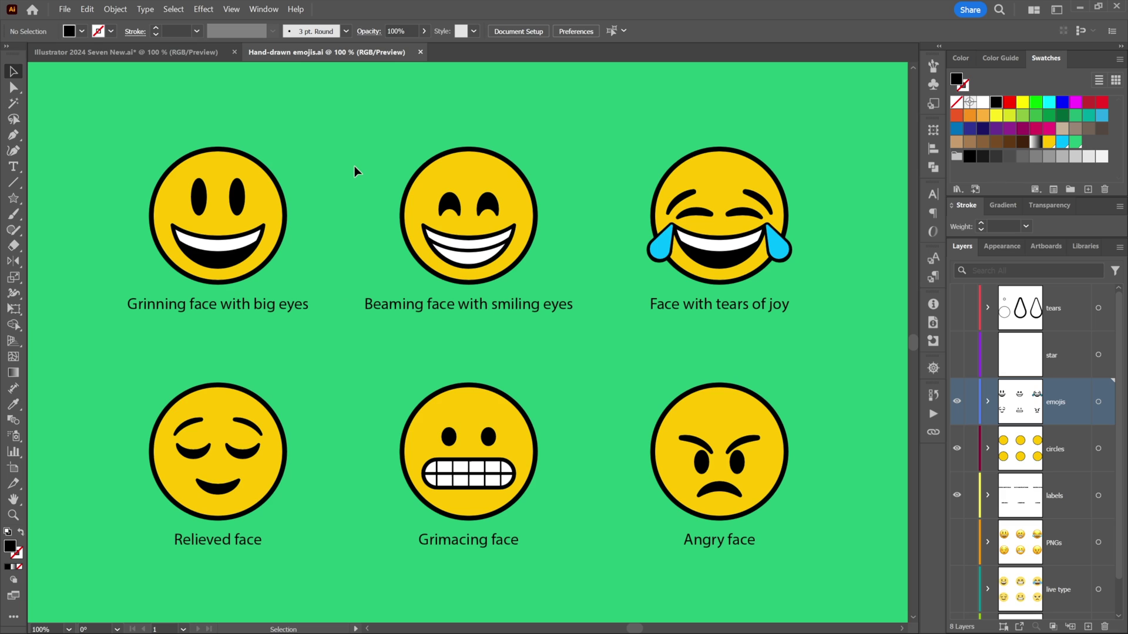
{"action": "key", "text": "ctrl+z"}
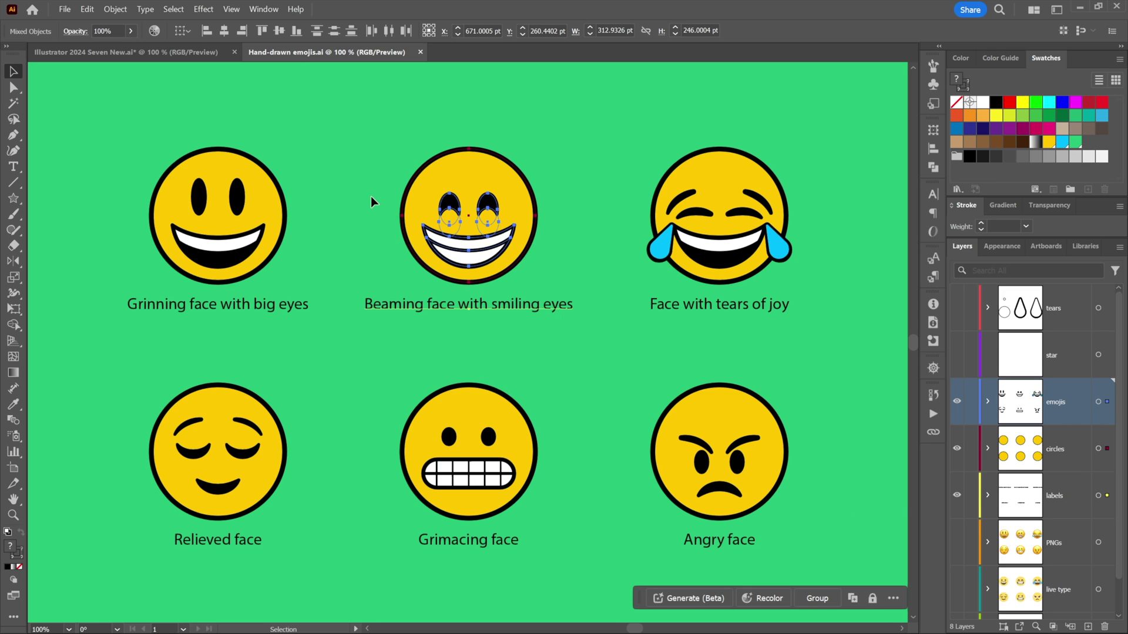
Group the selected beaming face parts and undo the grouping
{"action": "key", "text": "a"}
{"action": "key", "text": "ctrl+g"}
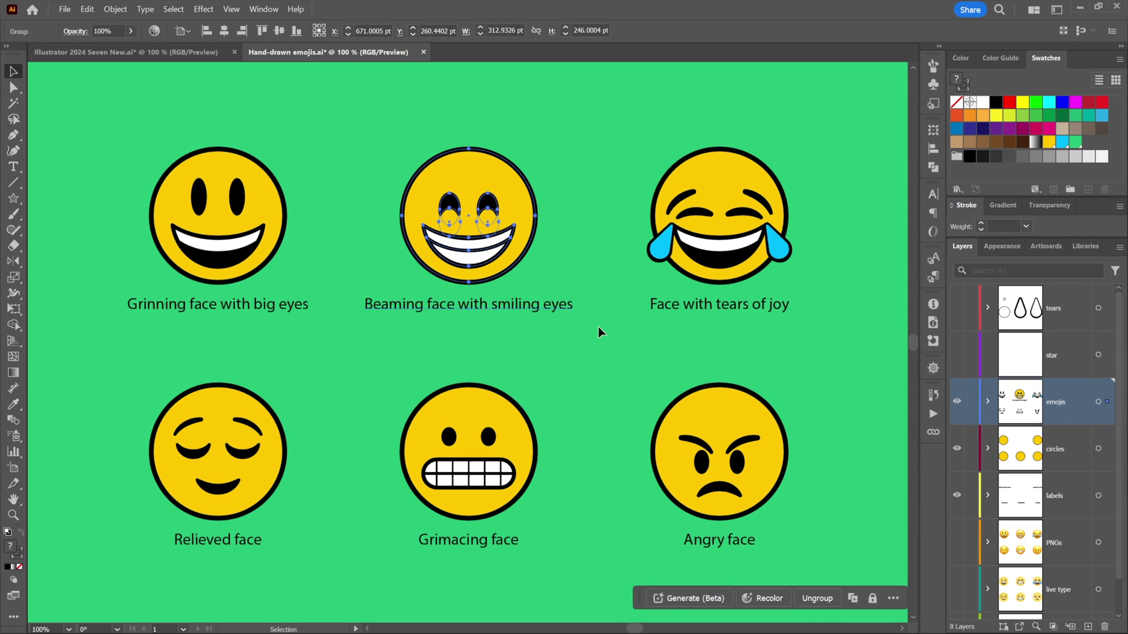
{"action": "key", "text": "ctrl+z"}
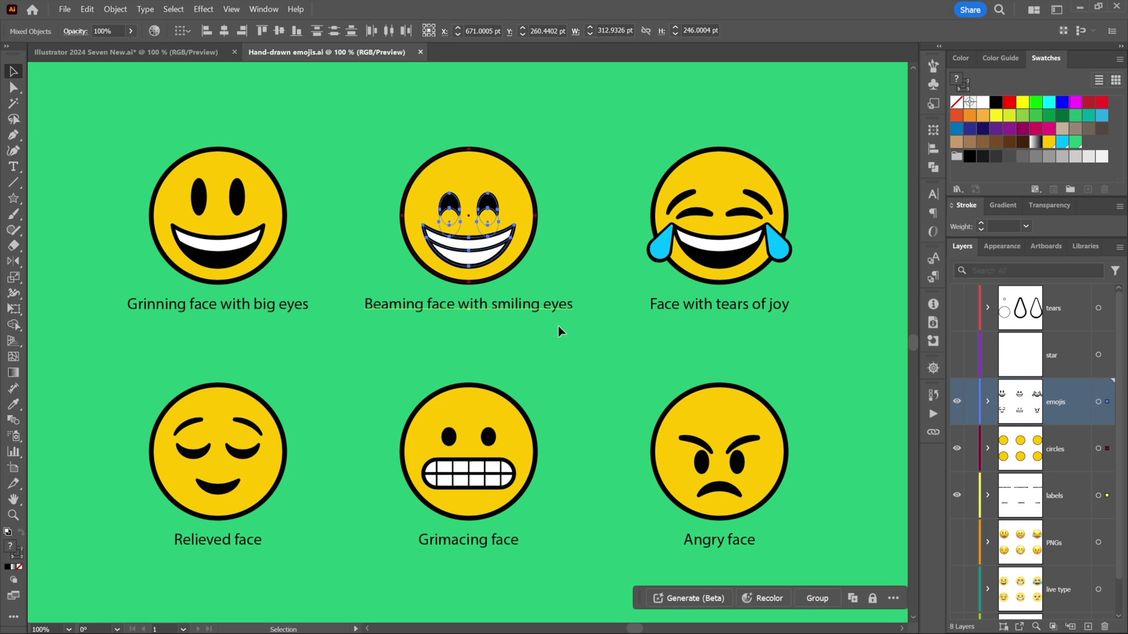
Save the selection of the beaming face and its label under the name beaming
{"action": "left_click", "coordinate": [174, 10]}
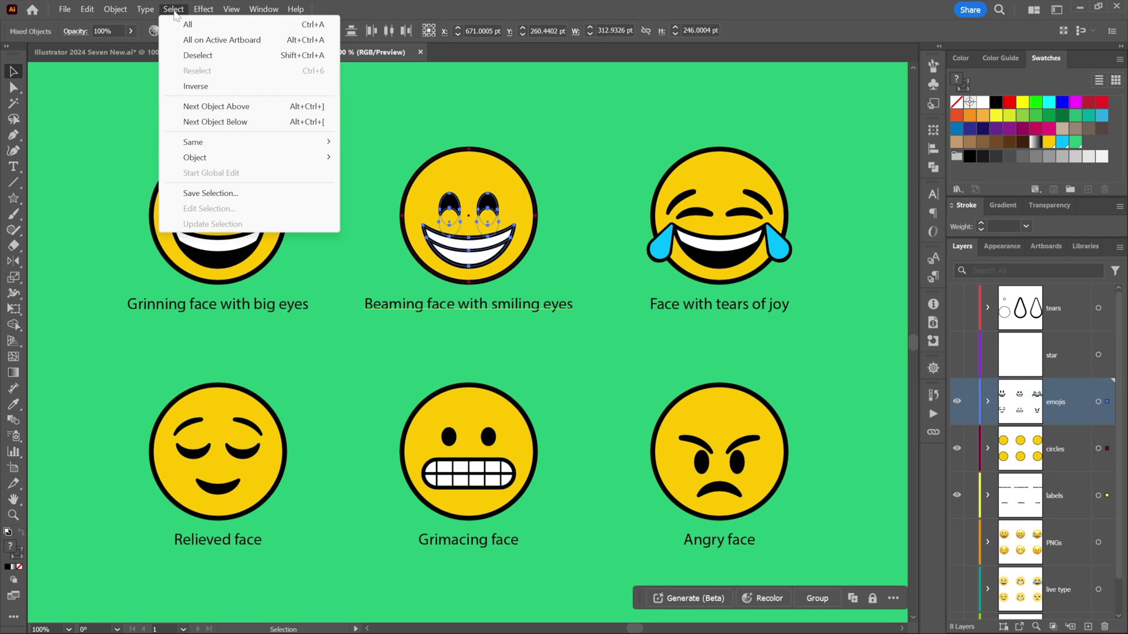
{"action": "left_click", "coordinate": [256, 201]}
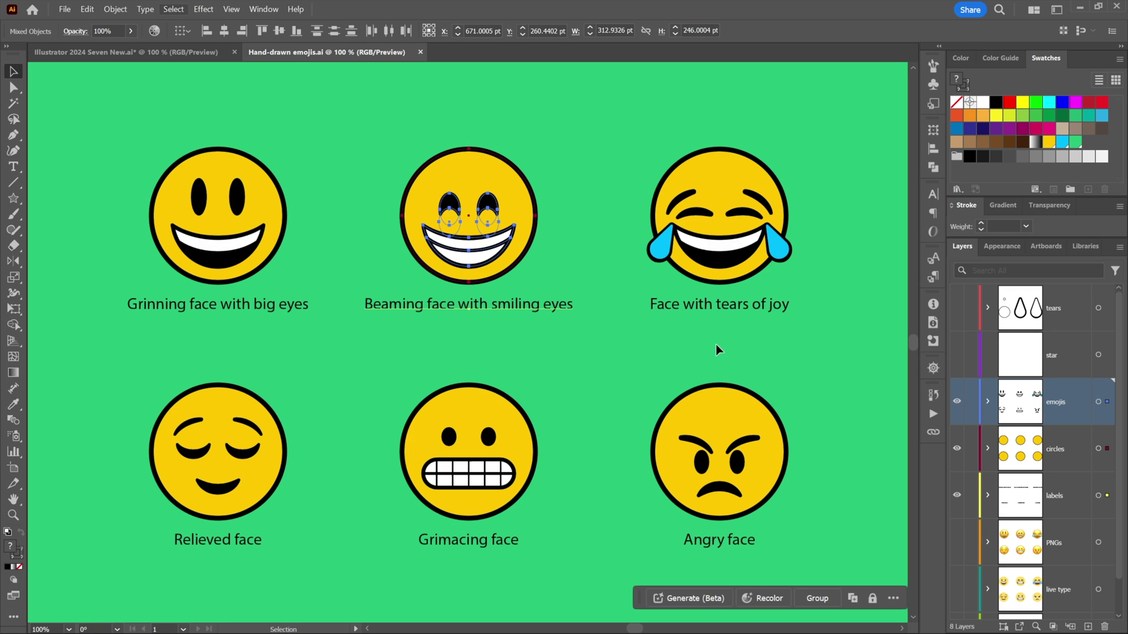
{"action": "left_click", "coordinate": [1004, 628]}
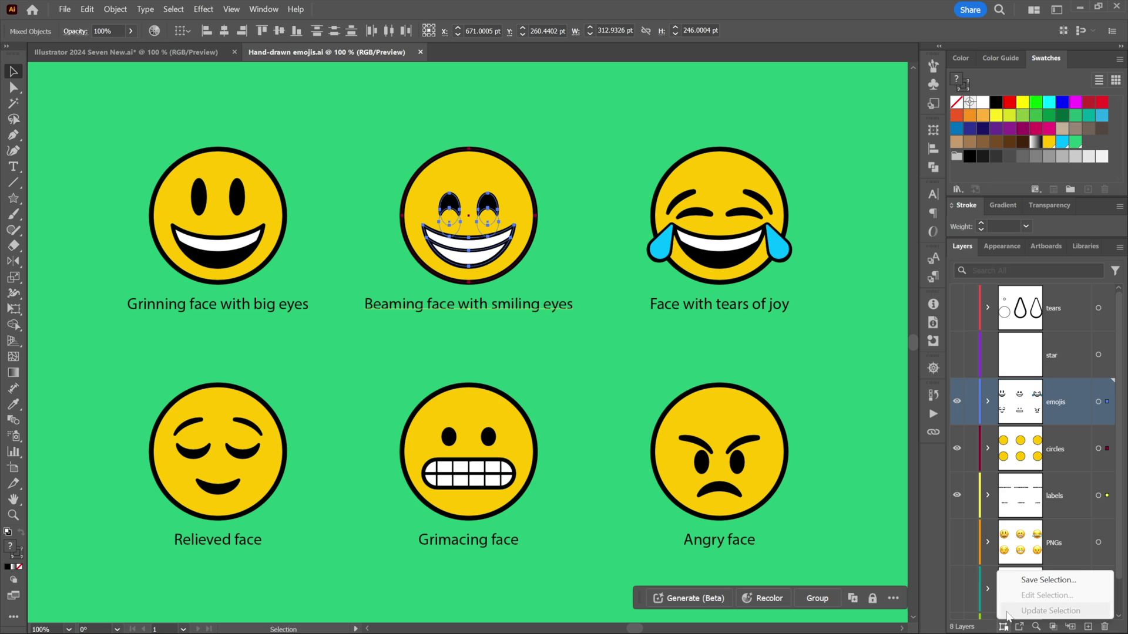
{"action": "left_click", "coordinate": [1049, 581]}
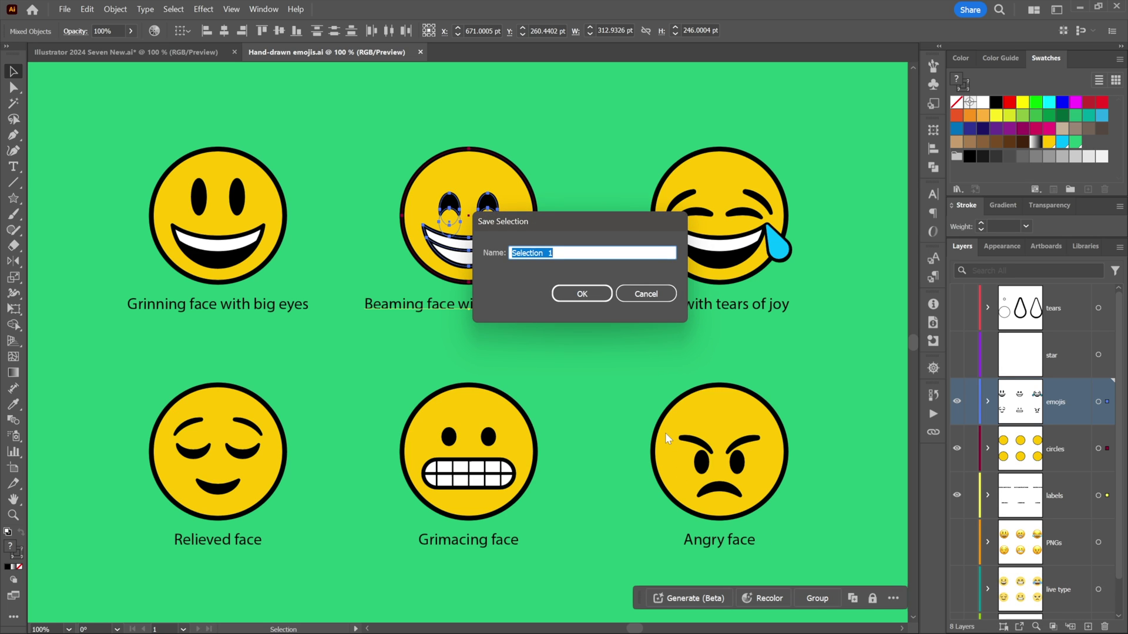
{"action": "type", "text": "beaming"}
{"action": "left_click", "coordinate": [579, 294]}
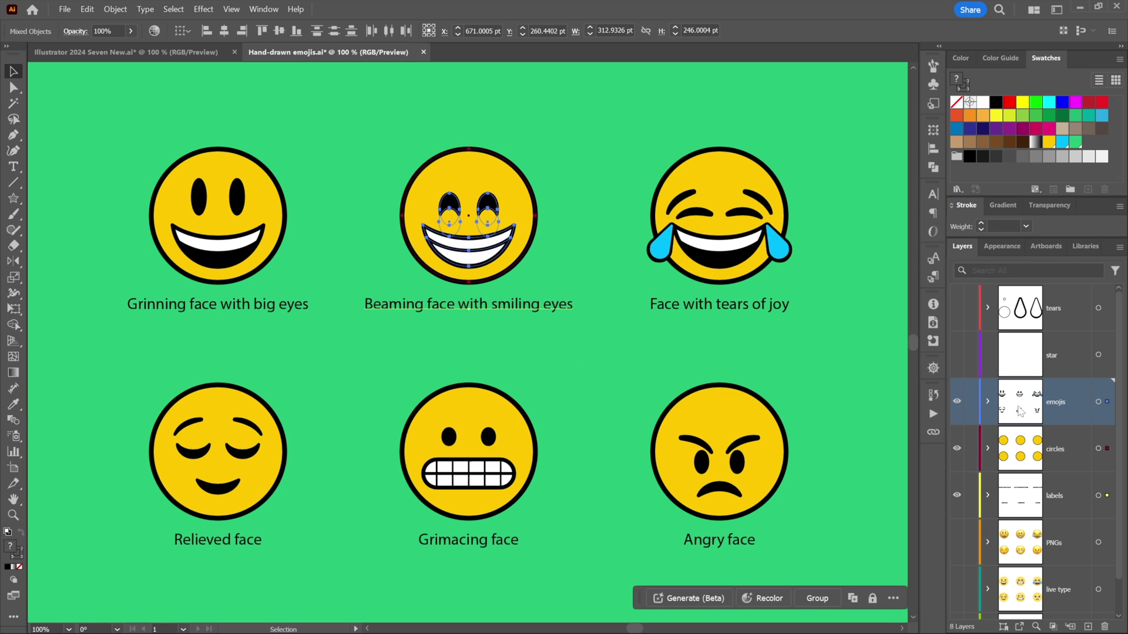
Deselect everything and recall the saved selection beaming
{"action": "left_click", "coordinate": [758, 341]}
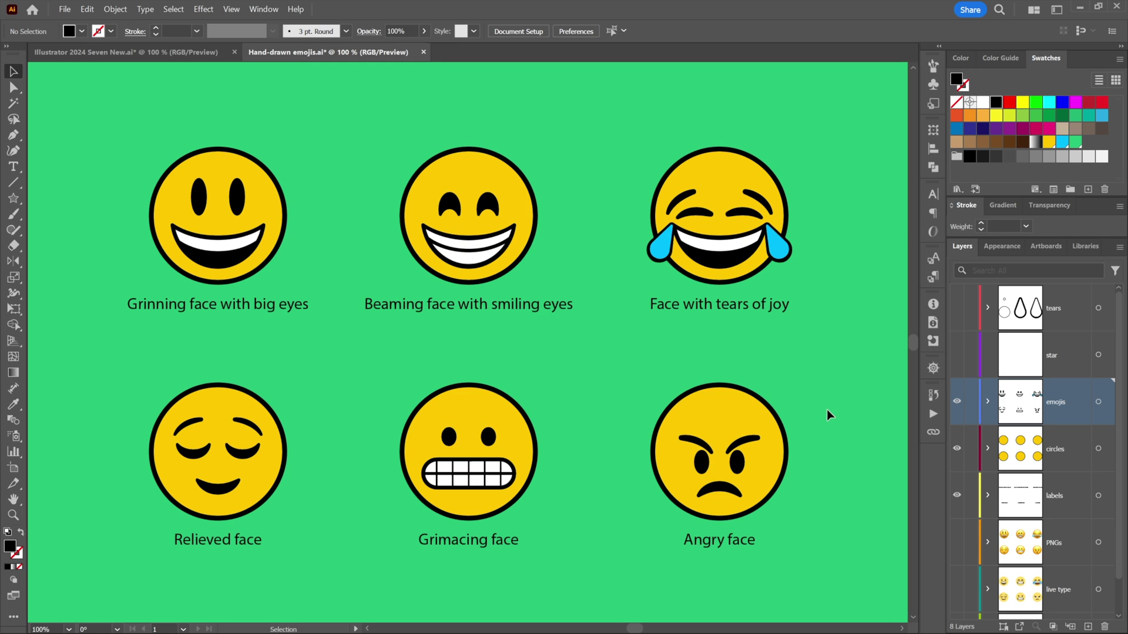
{"action": "left_click", "coordinate": [1001, 627]}
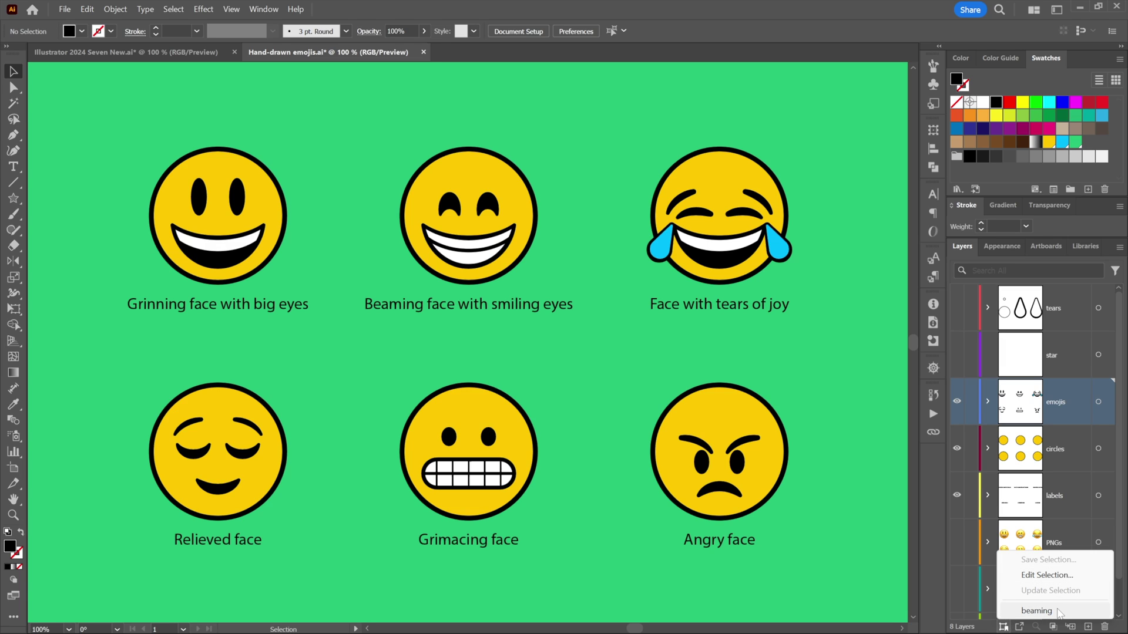
{"action": "left_click", "coordinate": [1037, 611]}
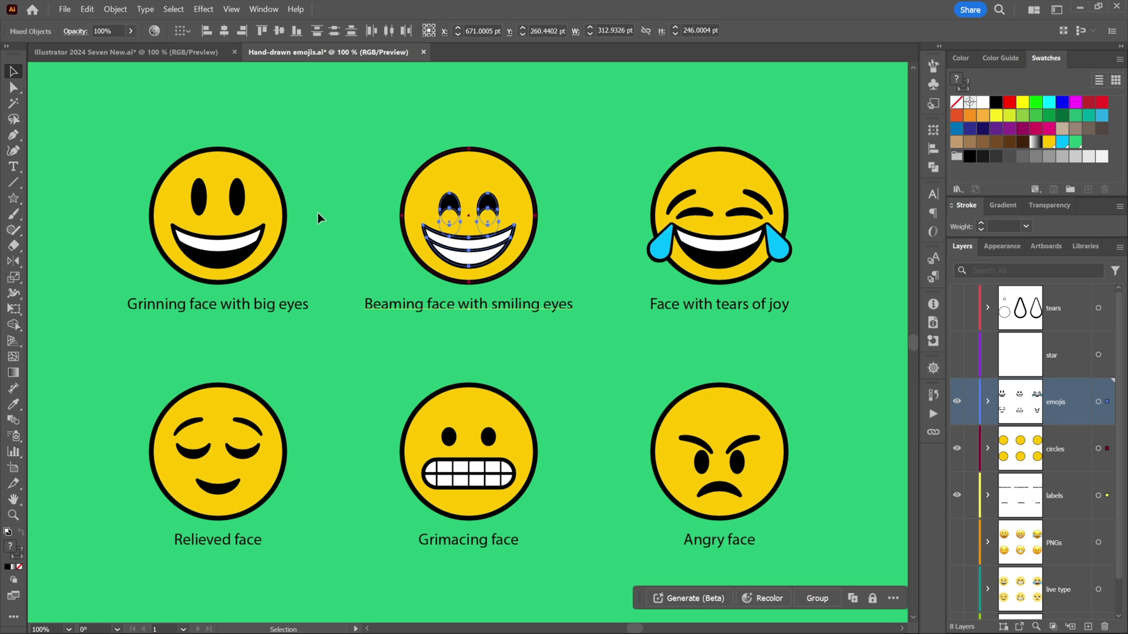
Remove both eyes of the beaming face from the selection and update the saved selection beaming
{"action": "left_click", "coordinate": [451, 226], "text": "shift"}
{"action": "left_click", "coordinate": [483, 228], "text": "shift"}
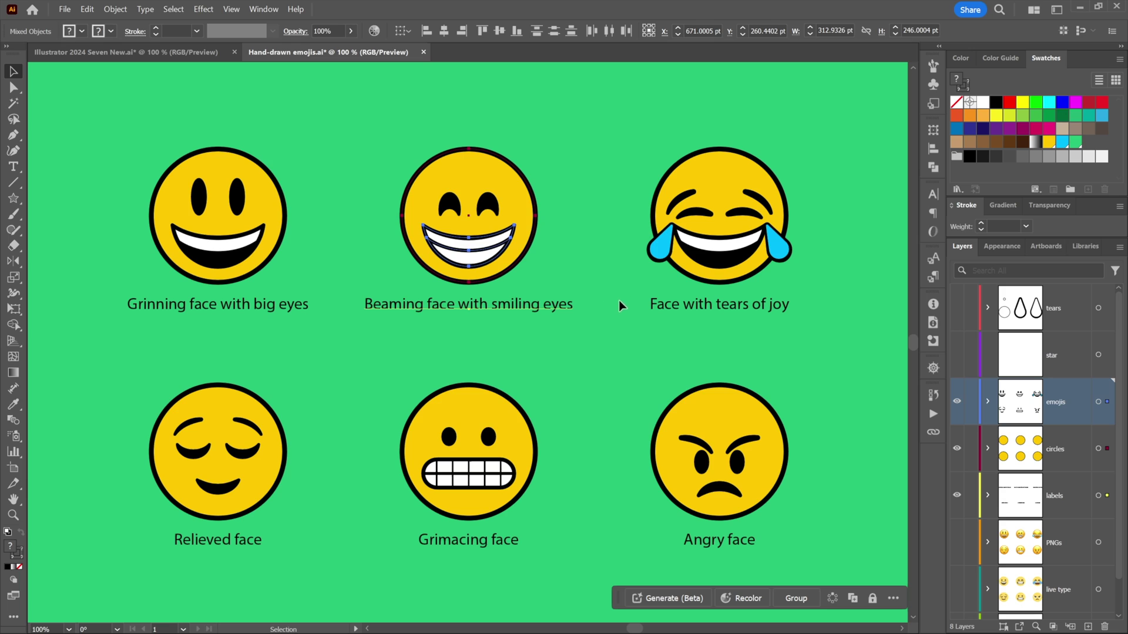
{"action": "left_click", "coordinate": [1004, 626]}
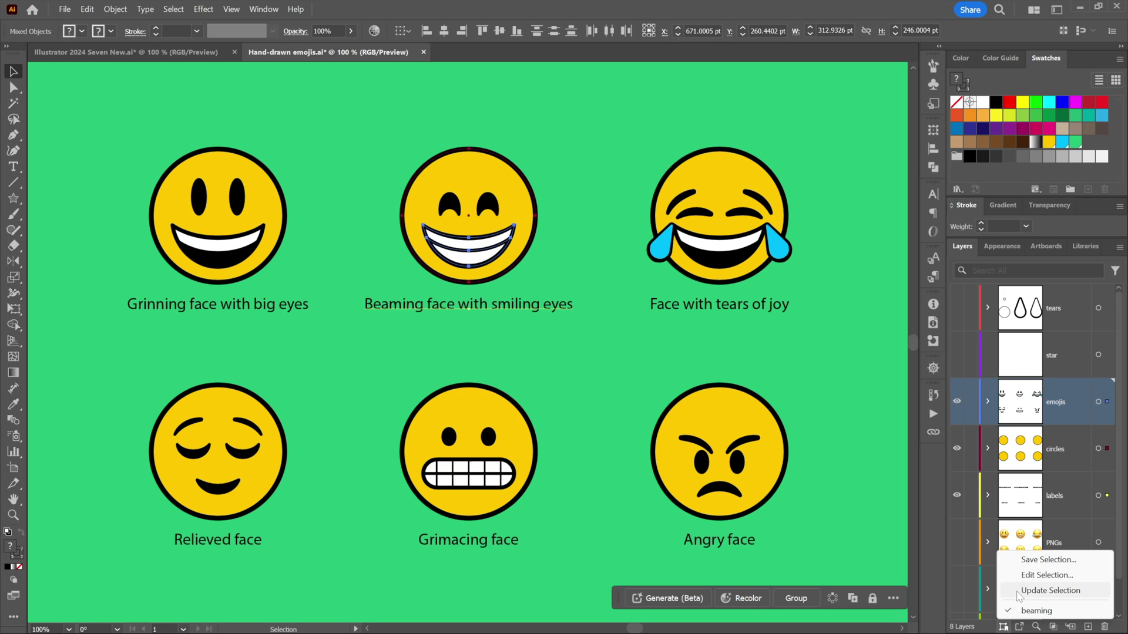
{"action": "left_click", "coordinate": [1052, 590]}
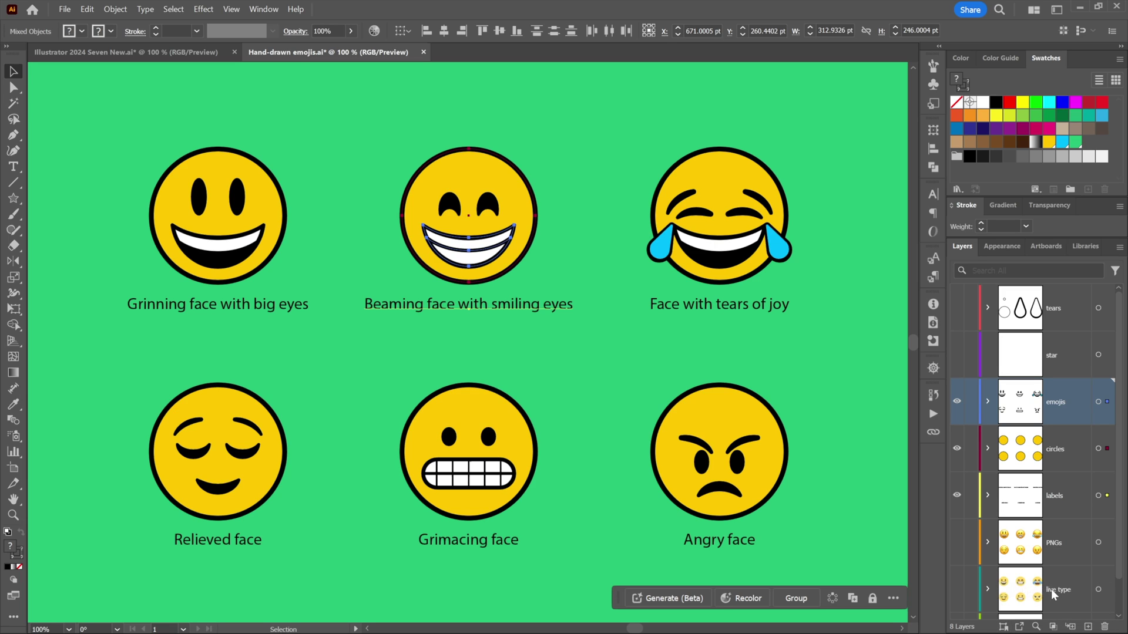
Deselect, reload the saved selection beaming, test it by moving the selected parts down about 39 pt, and undo the move
{"action": "left_click", "coordinate": [613, 323]}
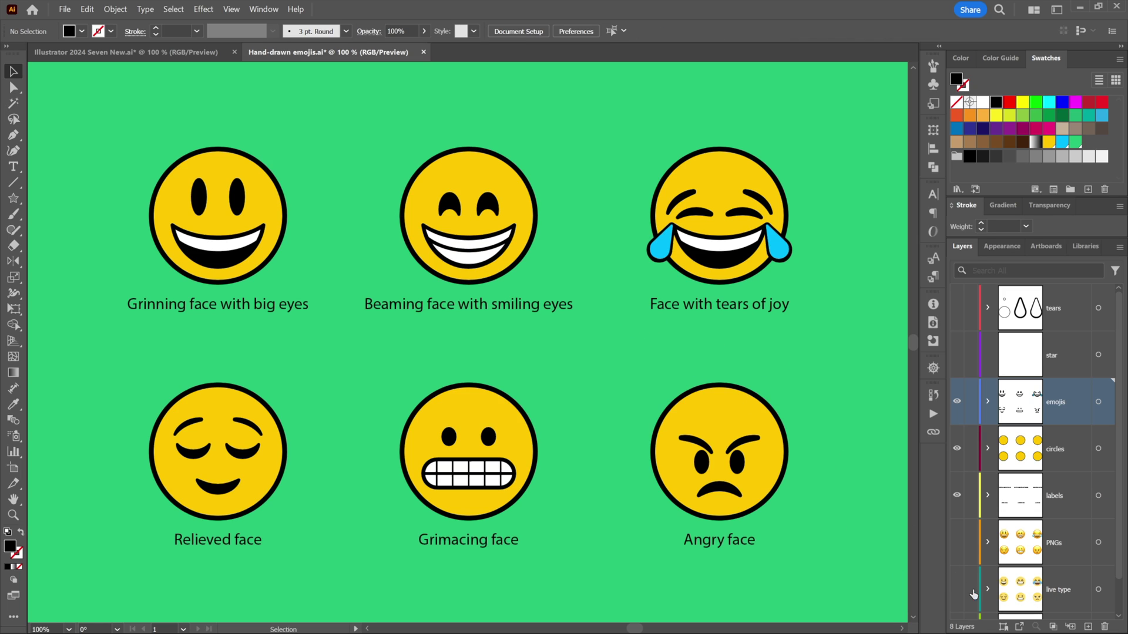
{"action": "left_click", "coordinate": [1003, 627]}
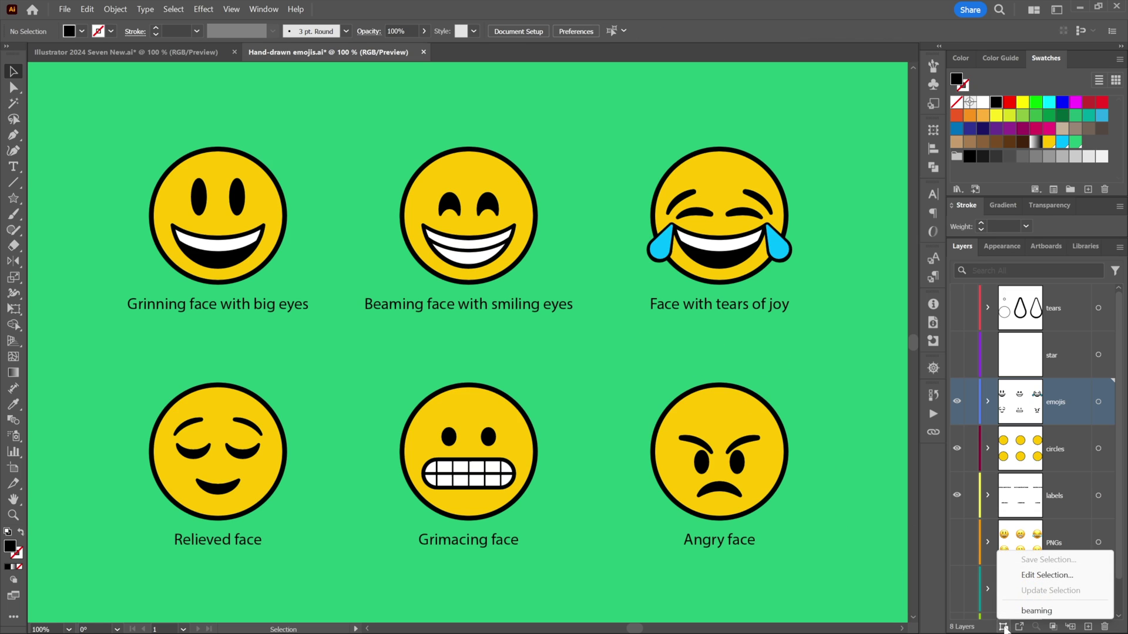
{"action": "left_click", "coordinate": [1037, 611]}
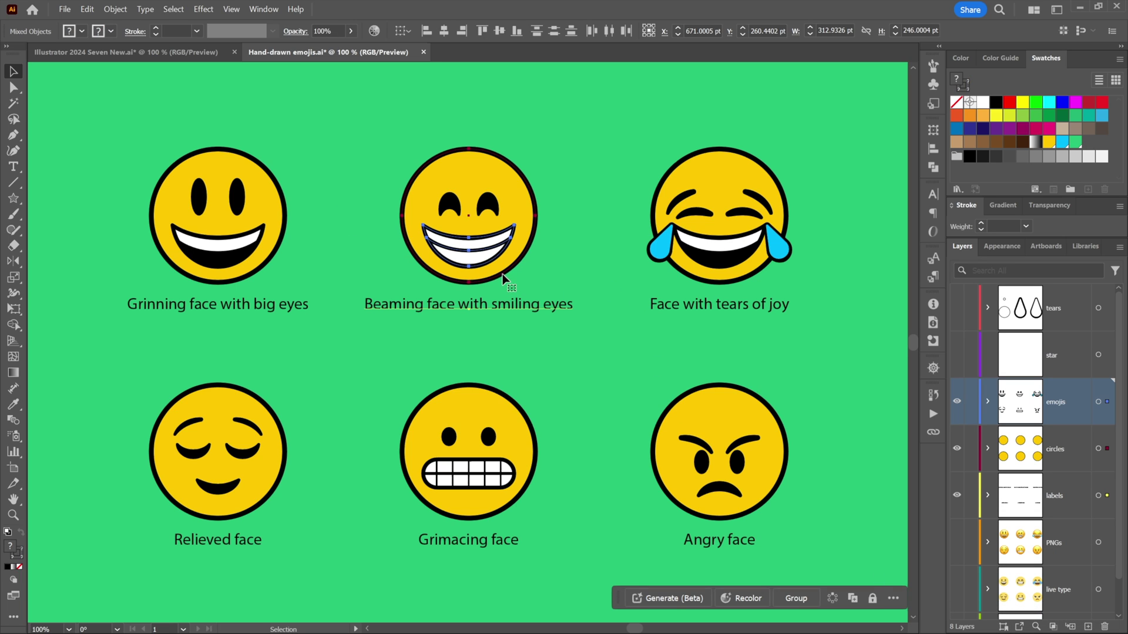
{"action": "left_click_drag", "start_coordinate": [502, 273], "coordinate": [504, 300]}
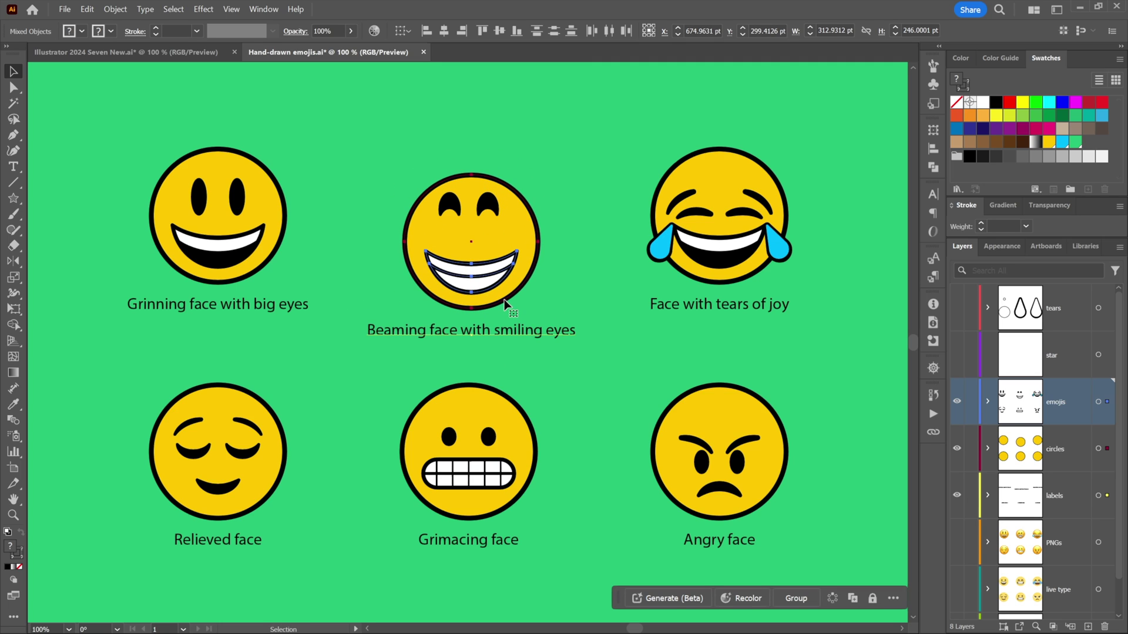
{"action": "key", "text": "ctrl+z"}
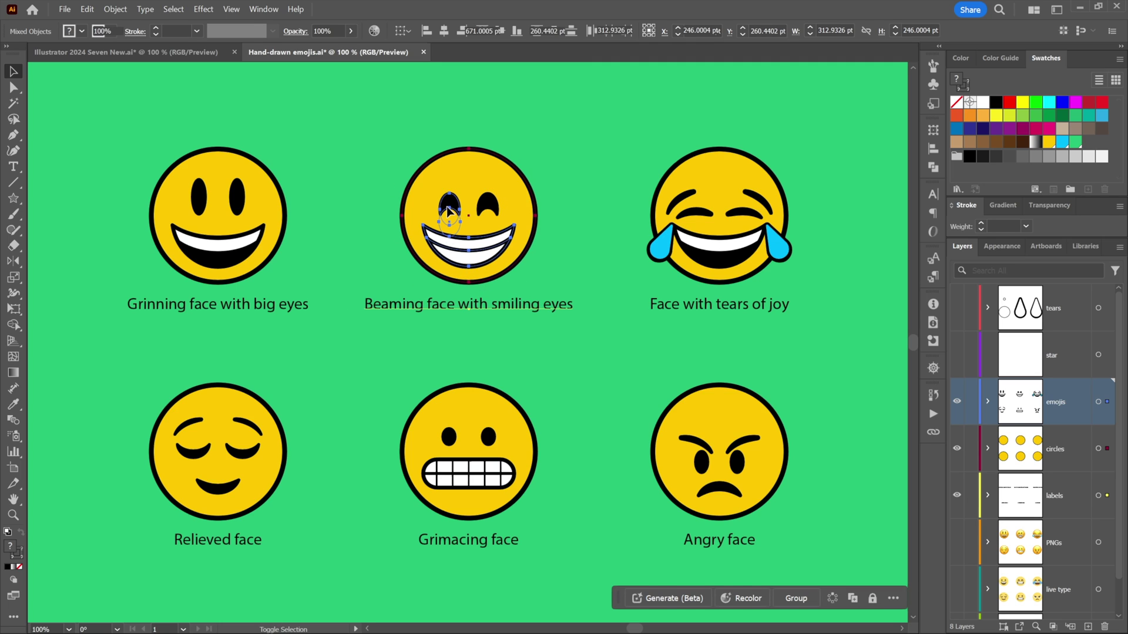
Reload the saved selection beaming, add both eyes of the face back to it, and update the saved selection
{"action": "left_click", "coordinate": [487, 209], "text": "shift"}
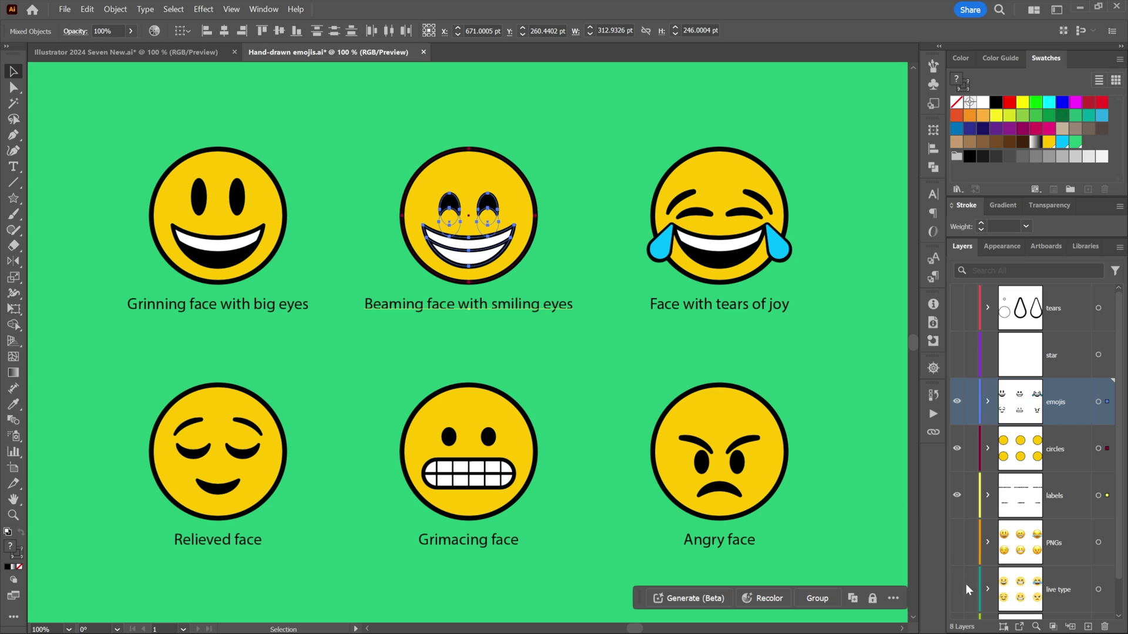
{"action": "left_click", "coordinate": [1004, 627]}
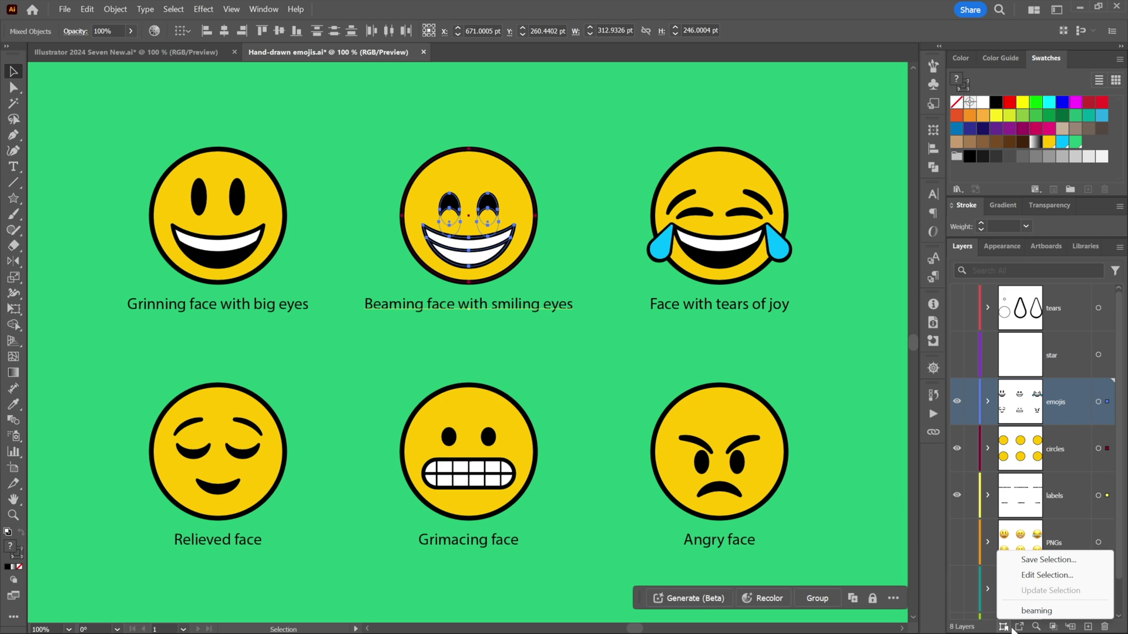
{"action": "left_click", "coordinate": [1055, 612]}
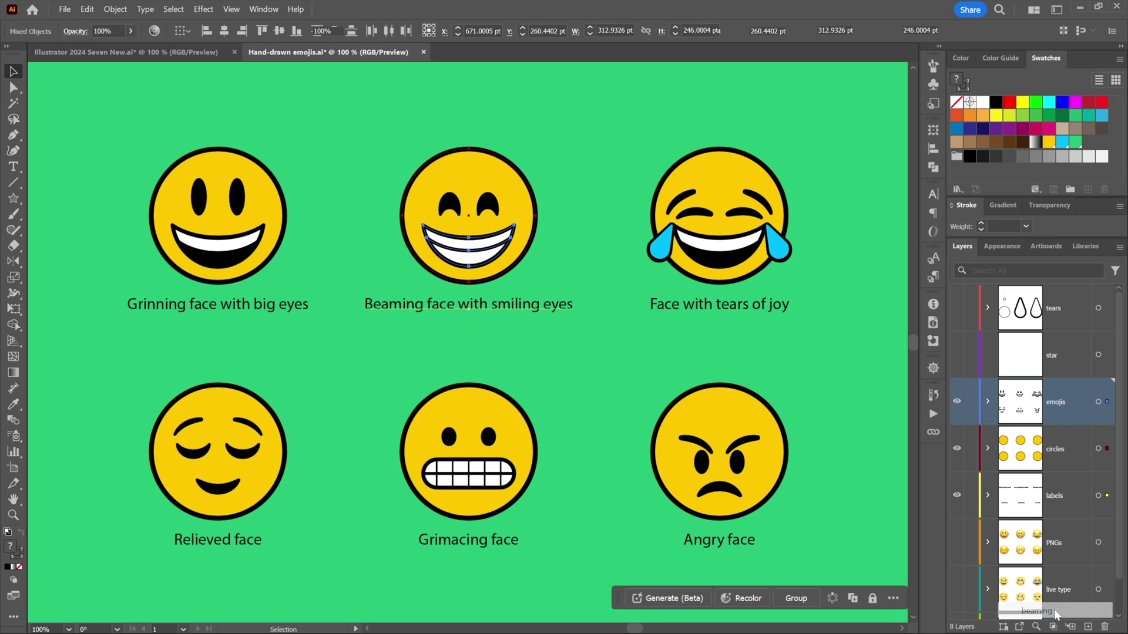
{"action": "left_click", "coordinate": [451, 202], "text": "shift"}
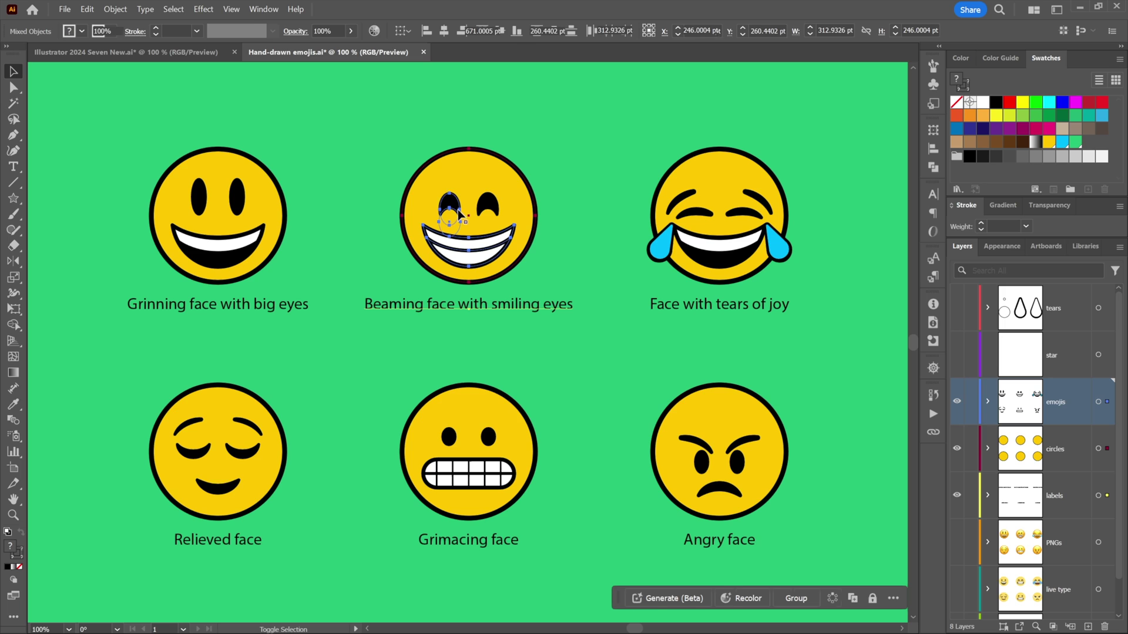
{"action": "left_click", "coordinate": [489, 203], "text": "shift"}
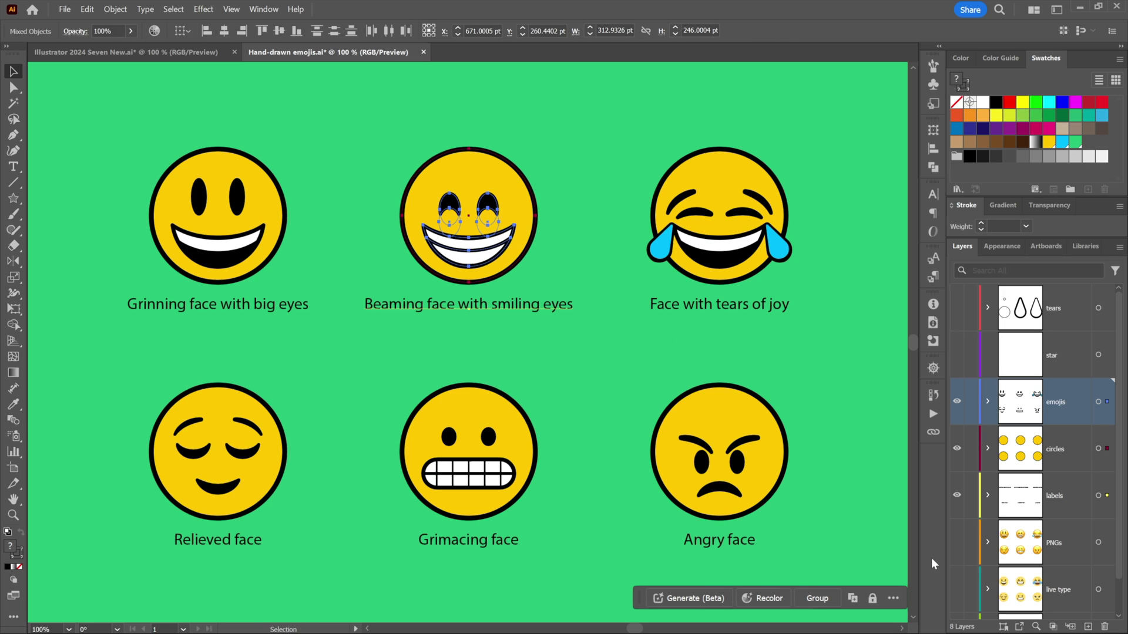
{"action": "left_click", "coordinate": [1004, 626]}
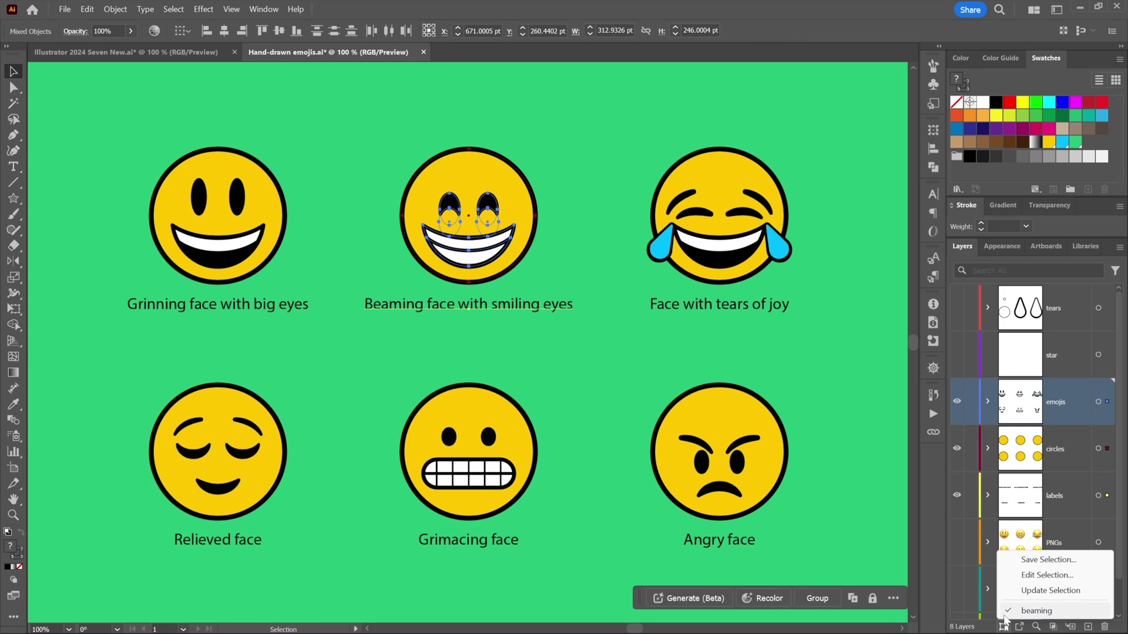
{"action": "left_click", "coordinate": [1017, 592]}
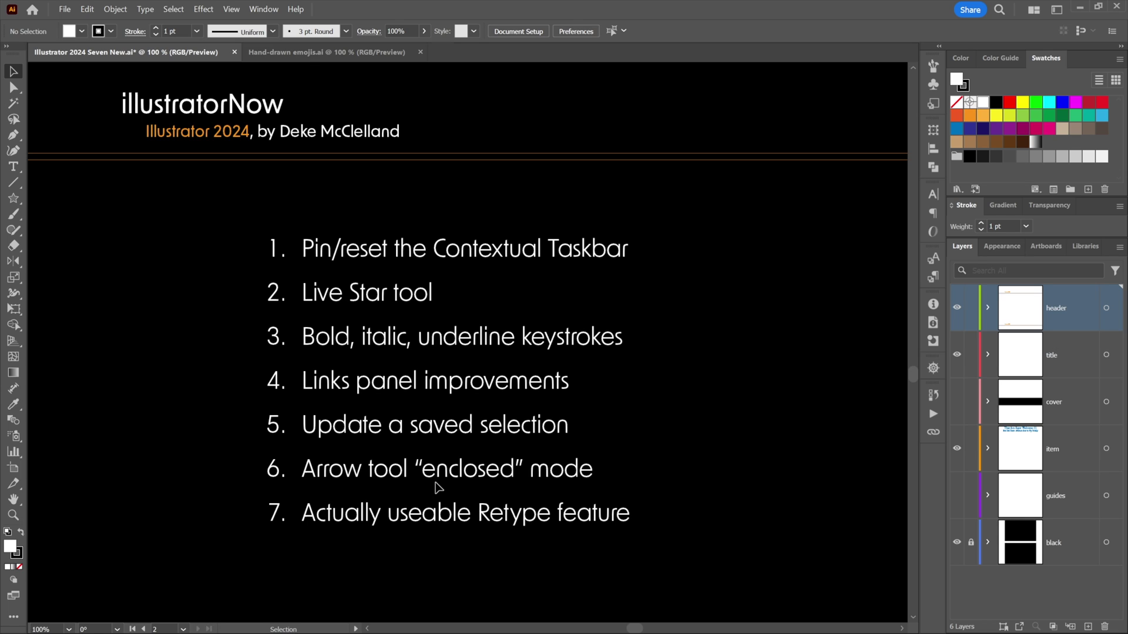
Switch to Hand-drawn emojis.ai and zoom in on the face with tears of joy
{"action": "key", "text": "ctrl+Tab"}
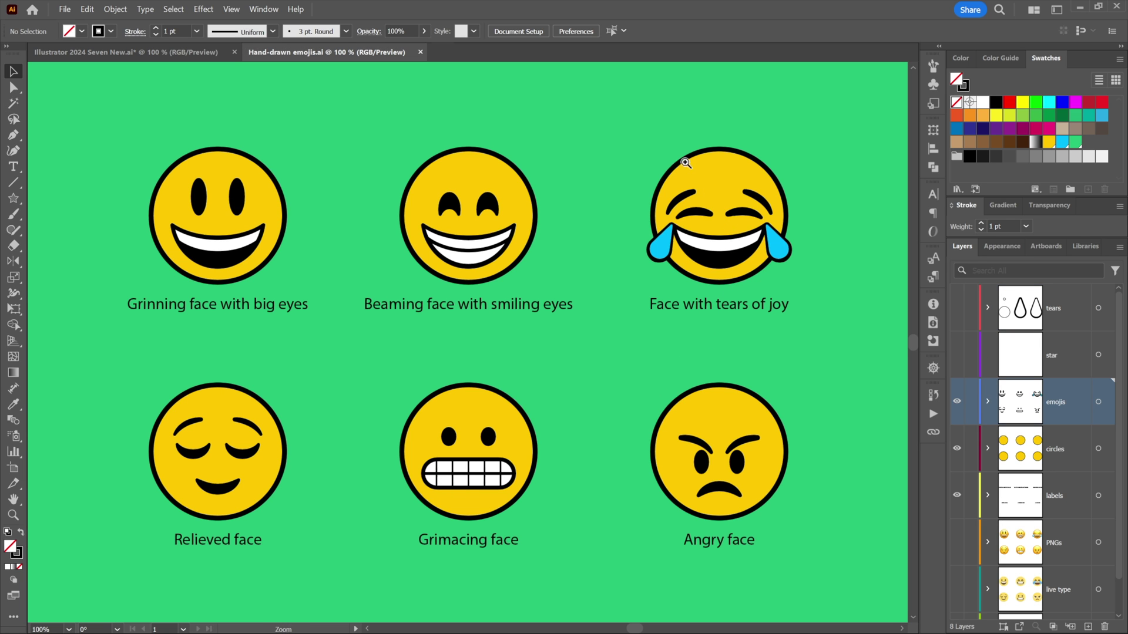
{"action": "key", "text": "z"}
{"action": "left_click_drag", "start_coordinate": [626, 136], "coordinate": [813, 297]}
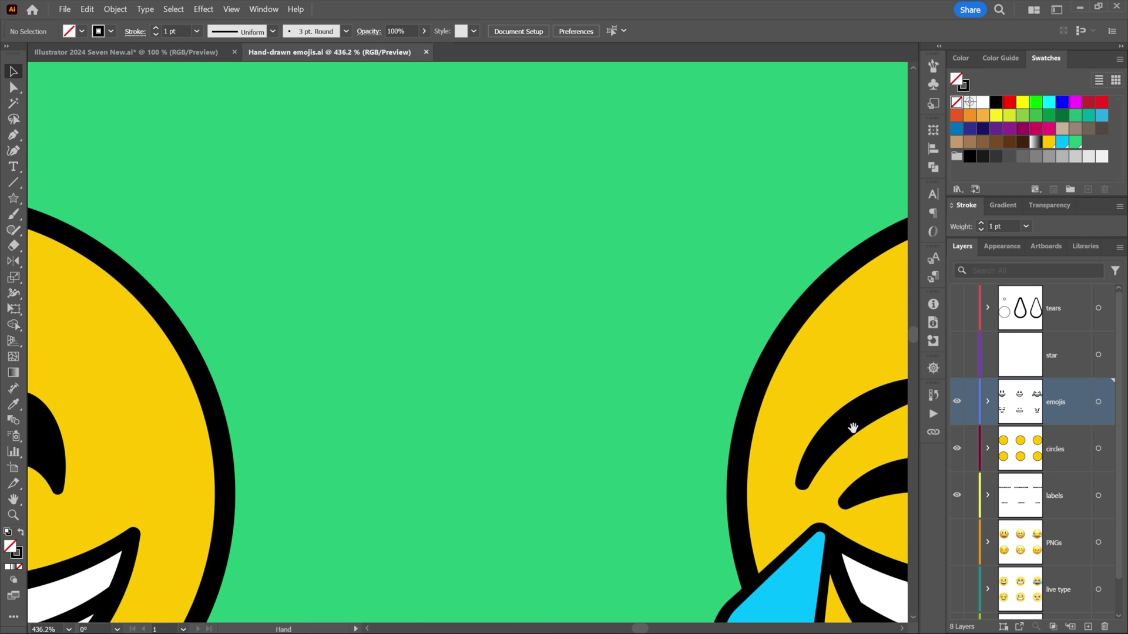
{"action": "left_click_drag", "start_coordinate": [851, 431], "coordinate": [245, 226]}
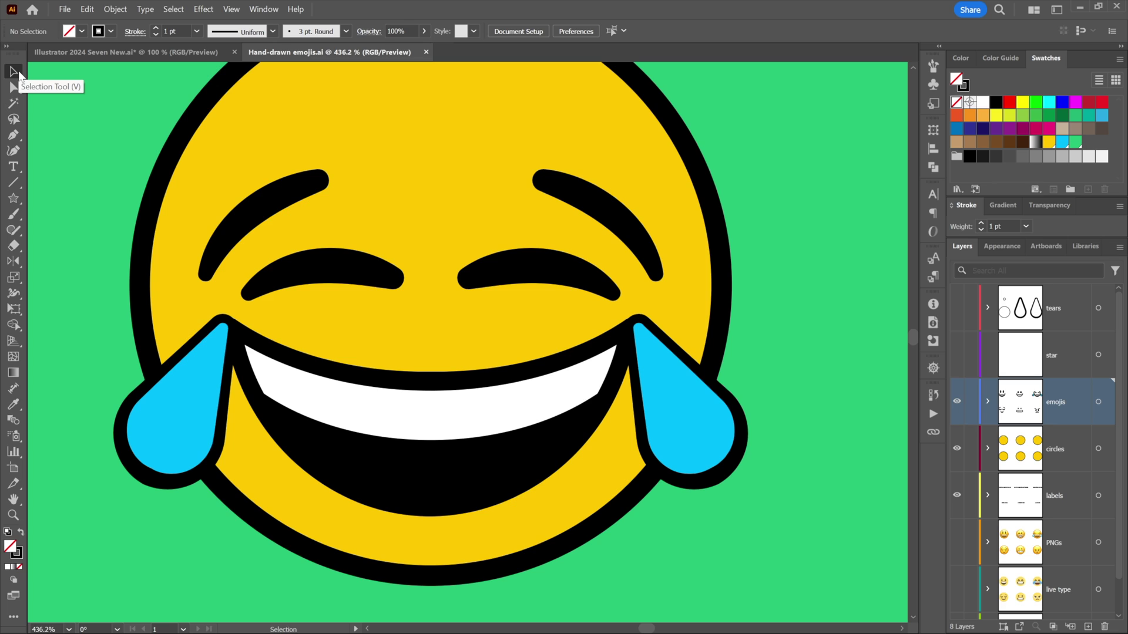
Marquee-select across the face with tears of joy, catching its circle, eyebrows, eyes, mouth and tears
{"action": "left_click_drag", "start_coordinate": [110, 126], "coordinate": [767, 505]}
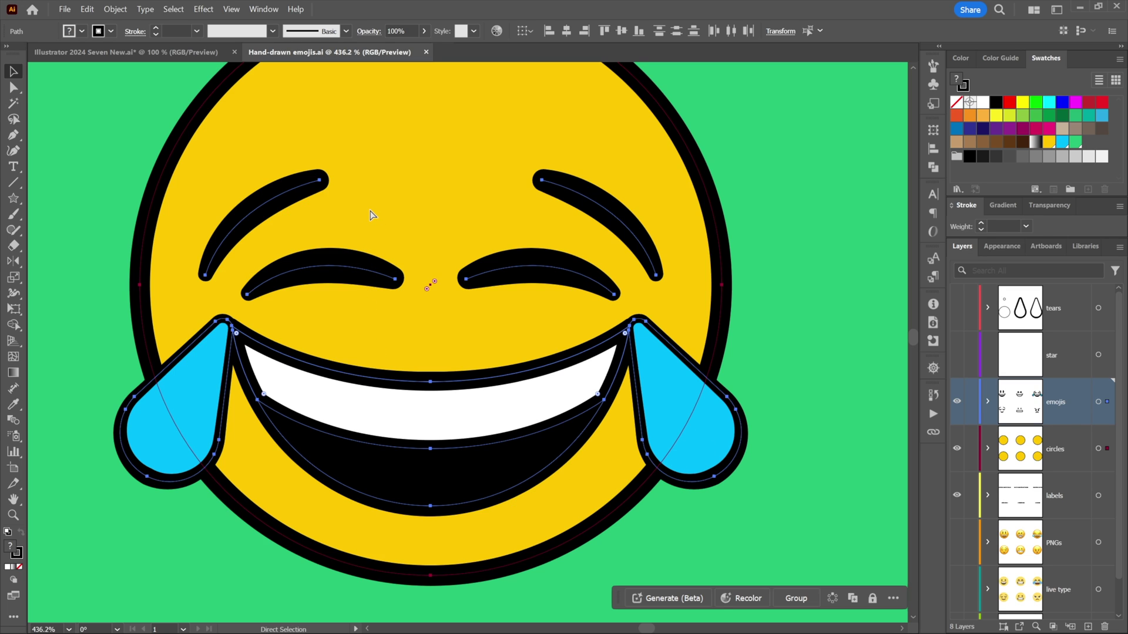
{"action": "key", "text": "ctrl+minus"}
{"action": "key", "text": "ctrl+minus"}
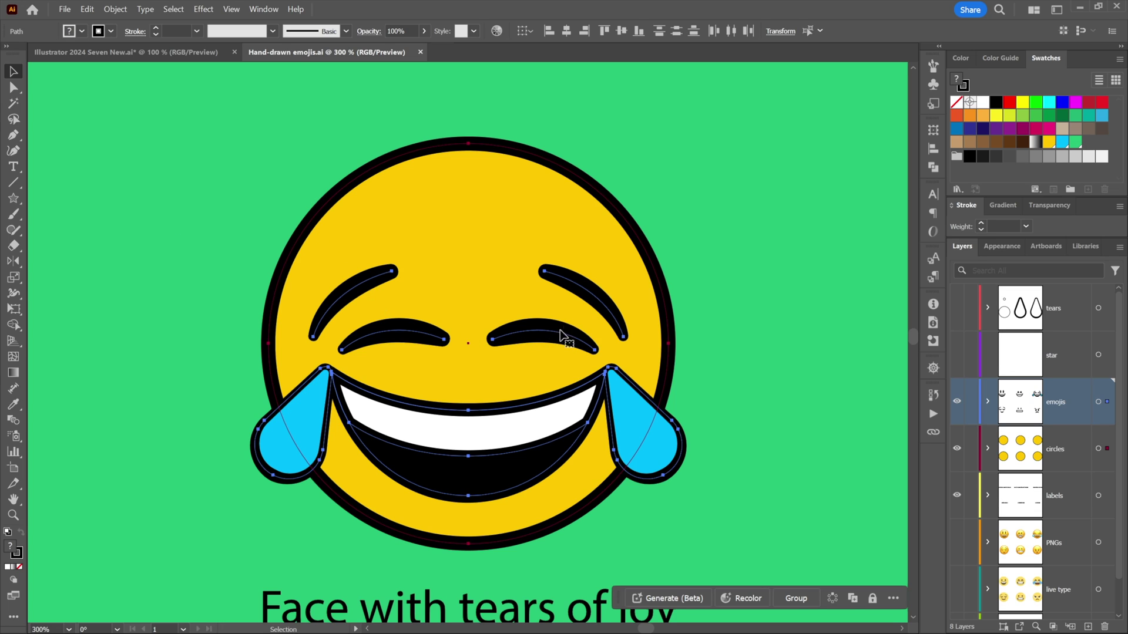
Deselect, marquee-select only the fully enclosed eyebrows and eyes of the face, and activate the Direct Selection tool
{"action": "left_click", "coordinate": [116, 312]}
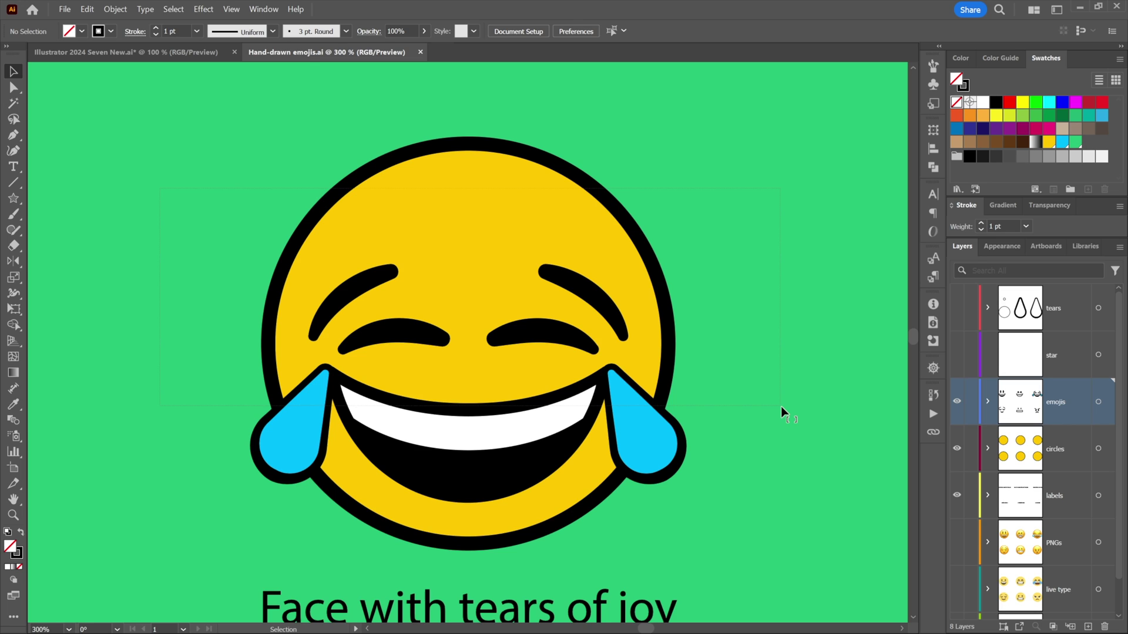
{"action": "left_click_drag", "start_coordinate": [781, 407], "coordinate": [781, 406]}
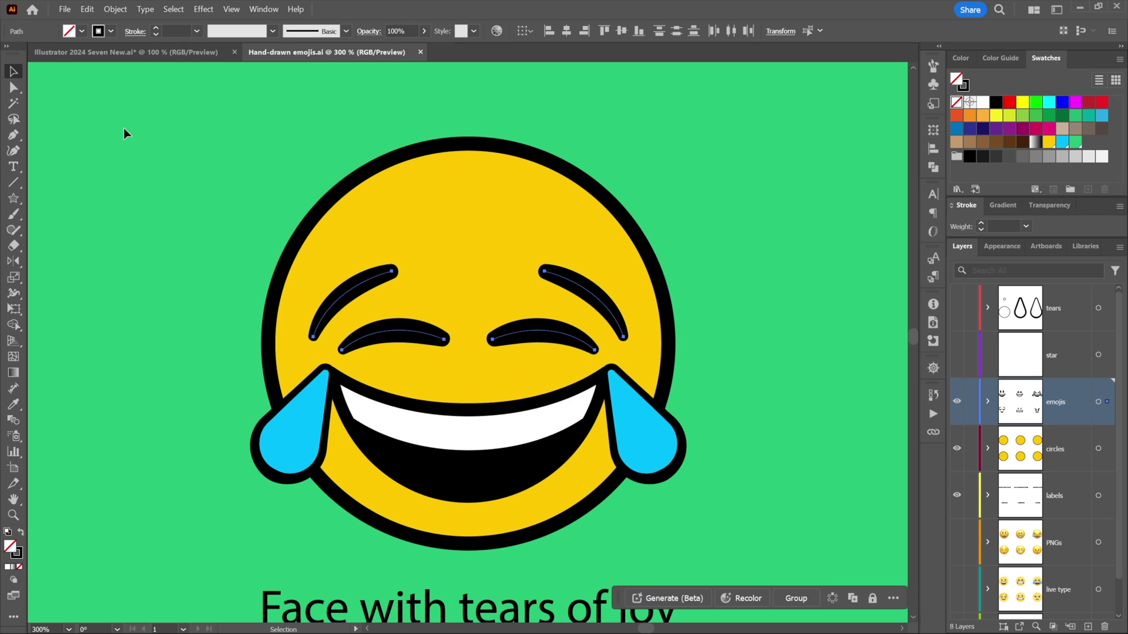
{"action": "left_click", "coordinate": [13, 87]}
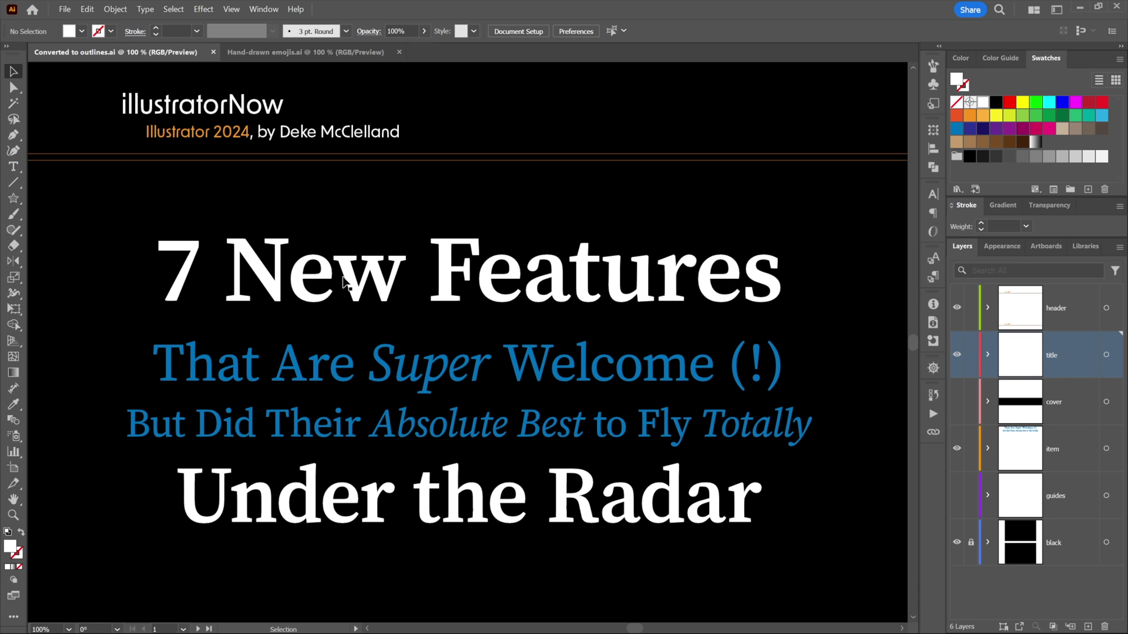
Select both outlined text groups of the title in Converted to outlines.ai and run Match Font from Retype (Beta)
{"action": "left_click", "coordinate": [335, 302]}
{"action": "left_click", "coordinate": [378, 385], "text": "shift"}
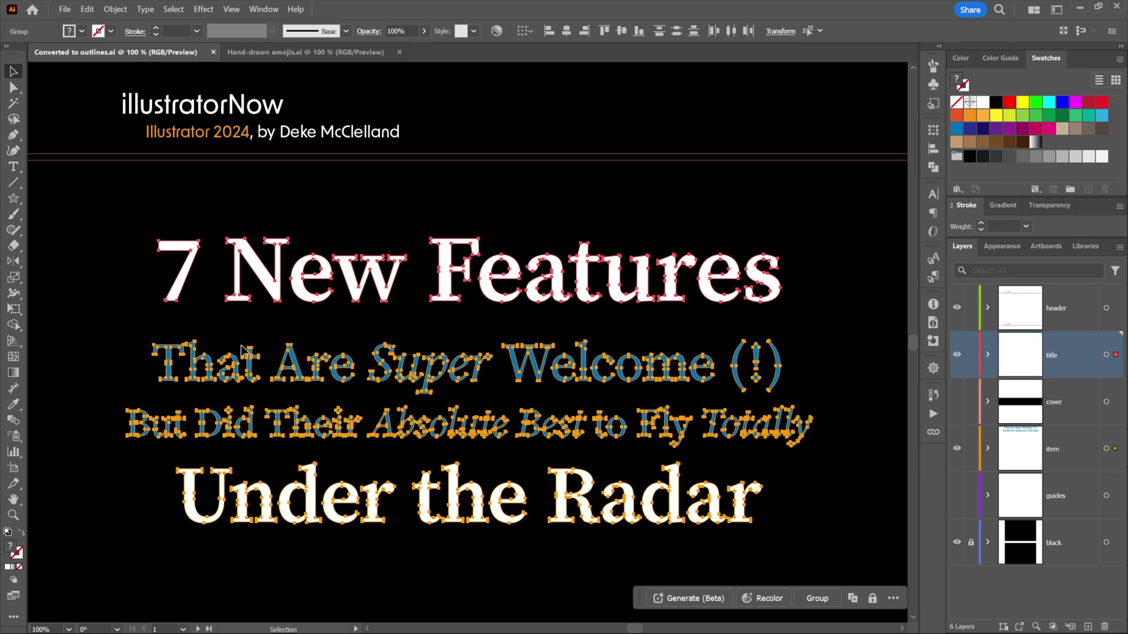
{"action": "left_click", "coordinate": [145, 9]}
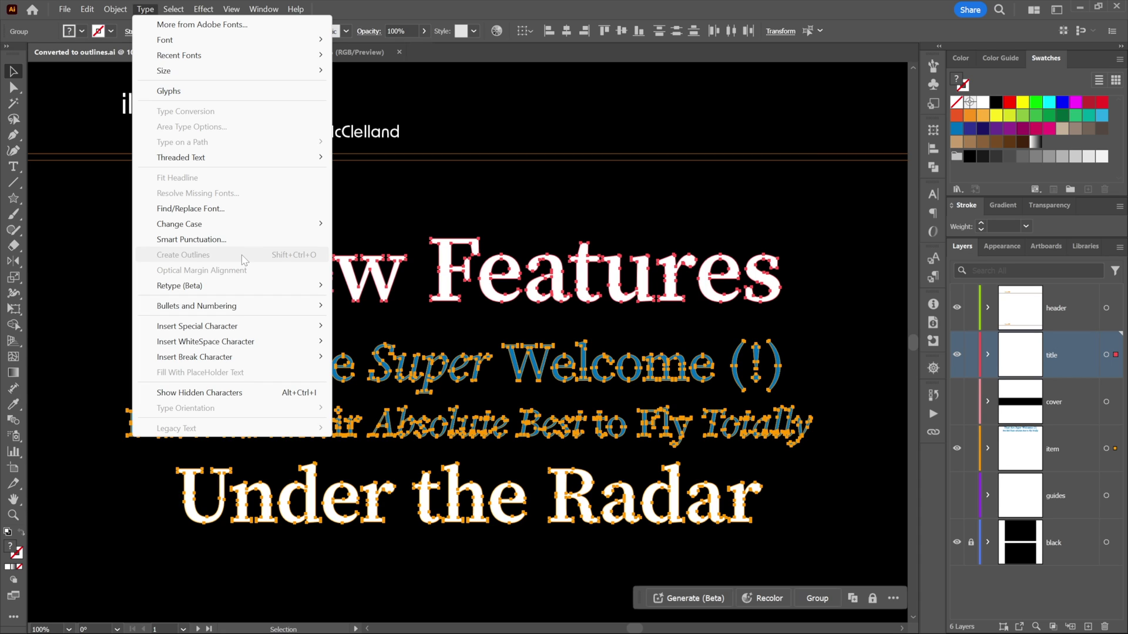
{"action": "key", "text": "Escape"}
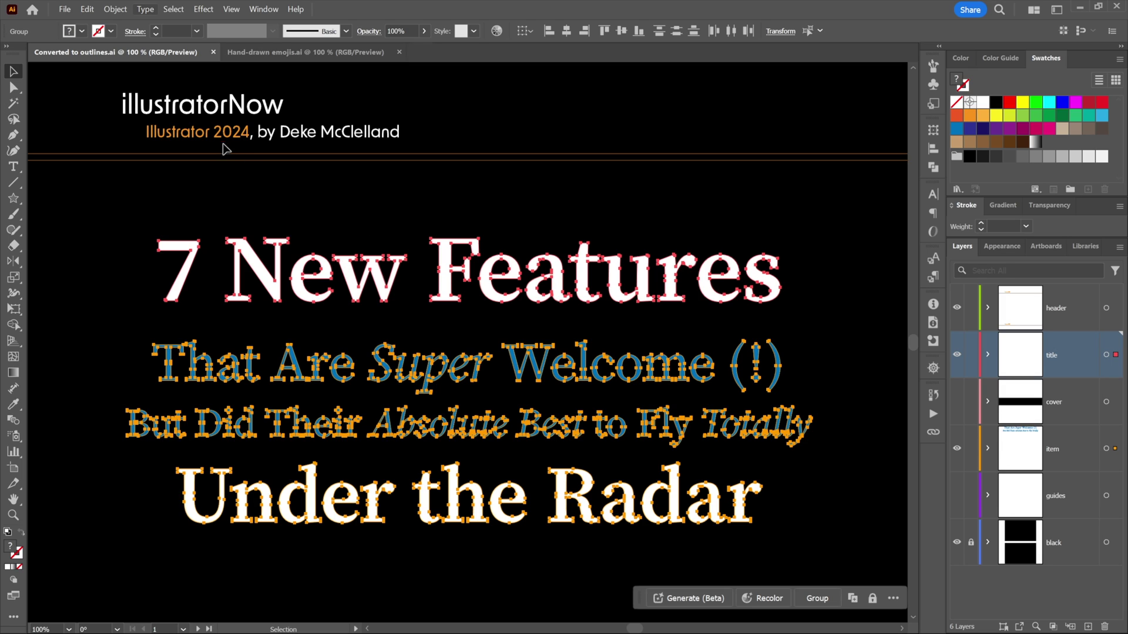
{"action": "left_click", "coordinate": [145, 10]}
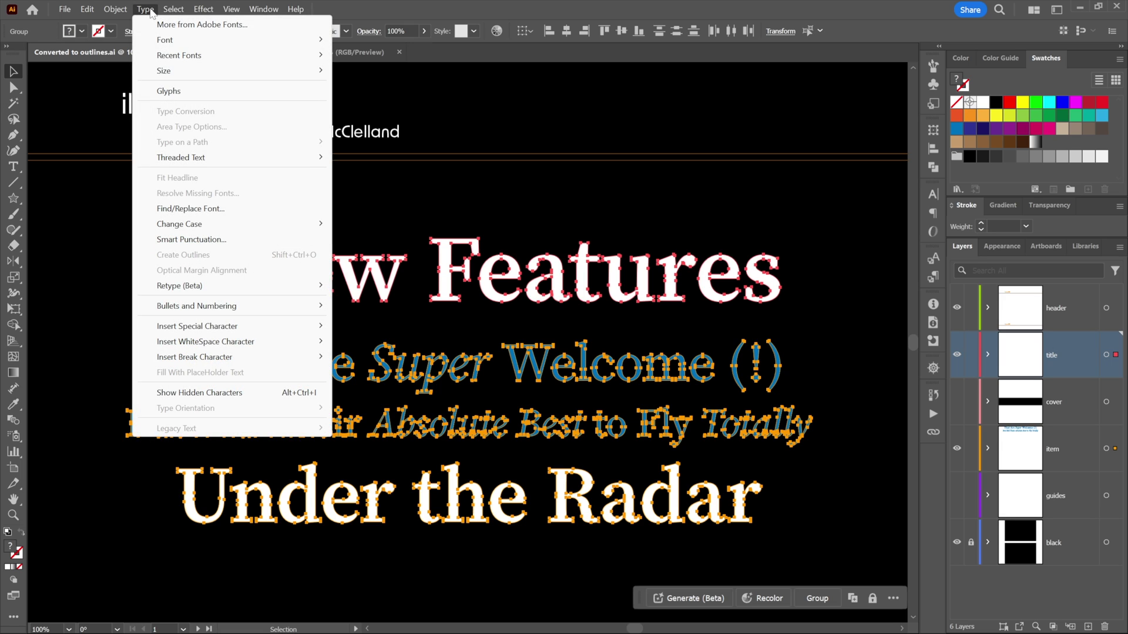
{"action": "mouse_move", "coordinate": [245, 290]}
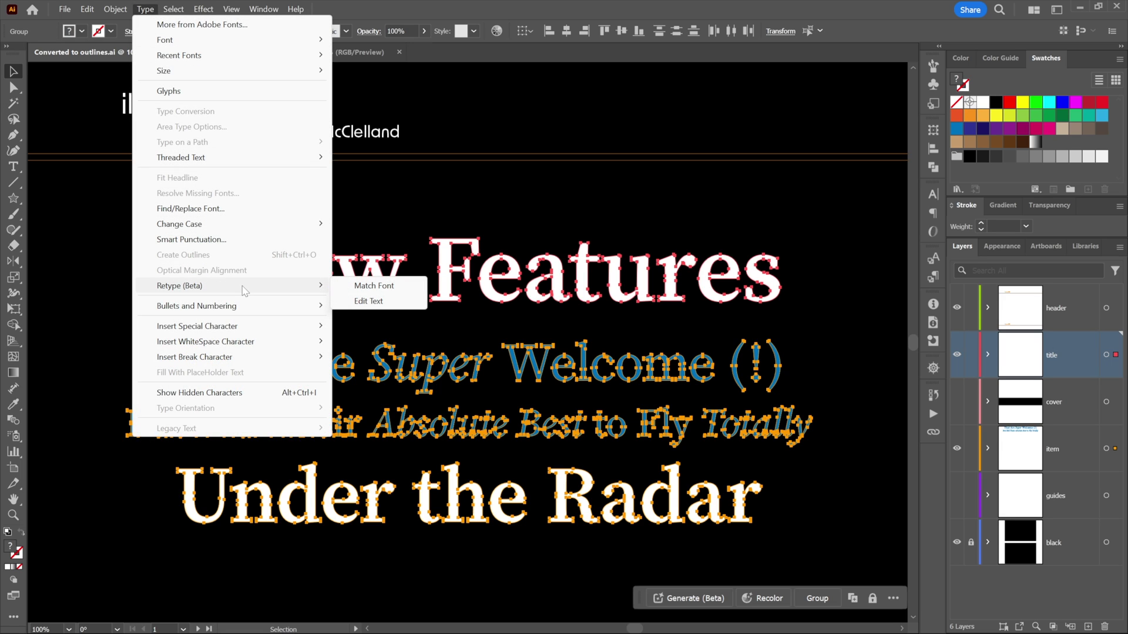
{"action": "left_click", "coordinate": [408, 286]}
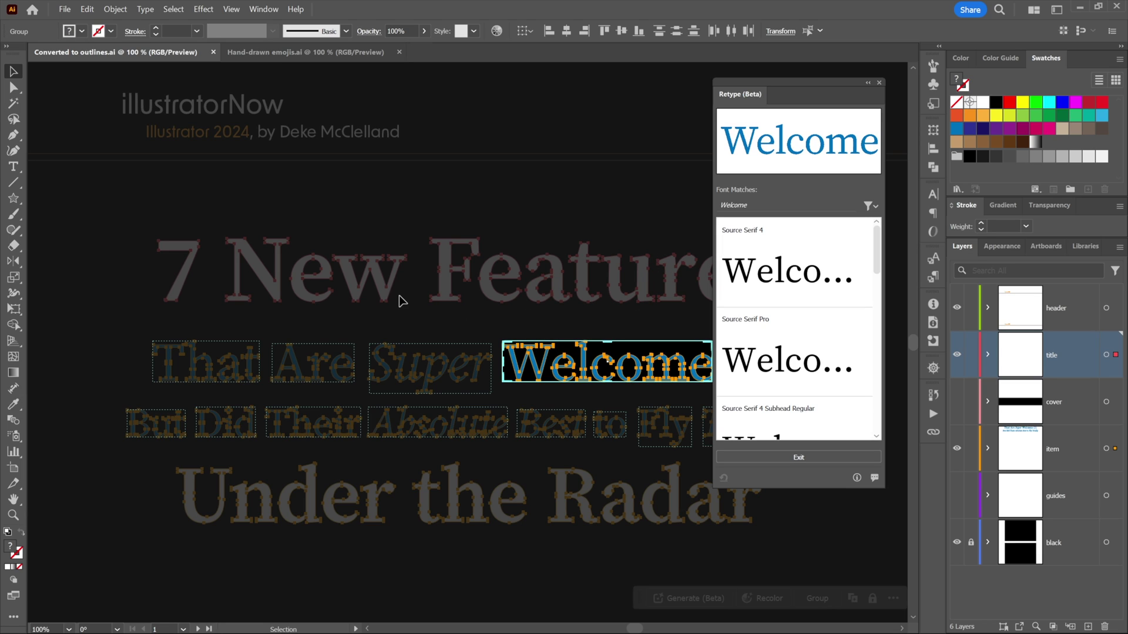
Look up the font matches for the outlined words Super, Are and That
{"action": "left_click", "coordinate": [446, 378]}
{"action": "left_click", "coordinate": [325, 376]}
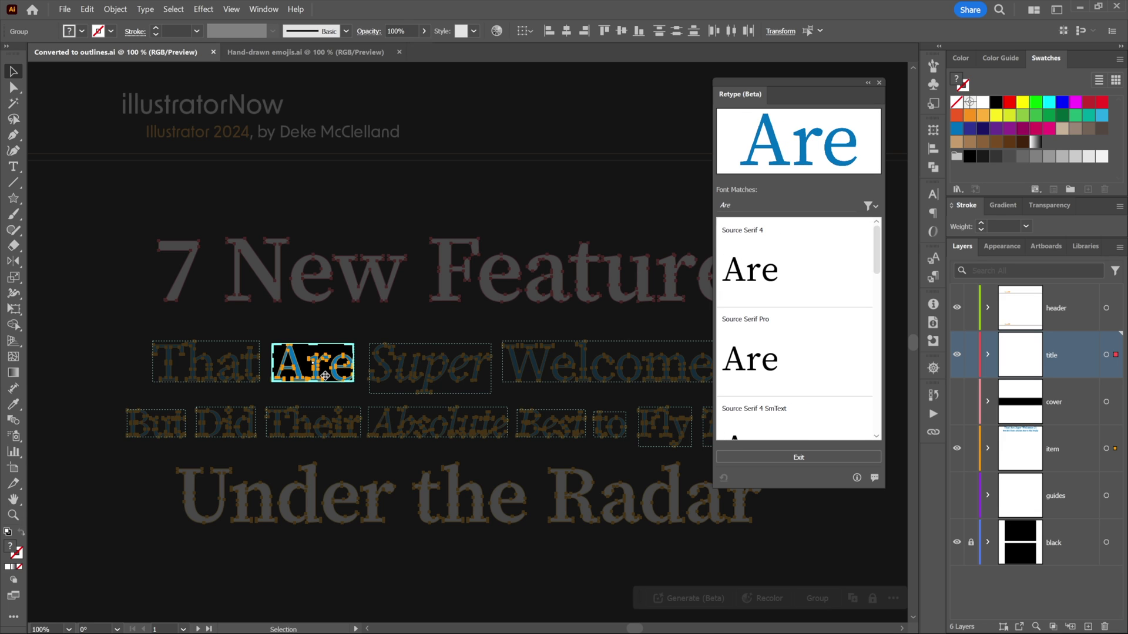
{"action": "left_click", "coordinate": [234, 375]}
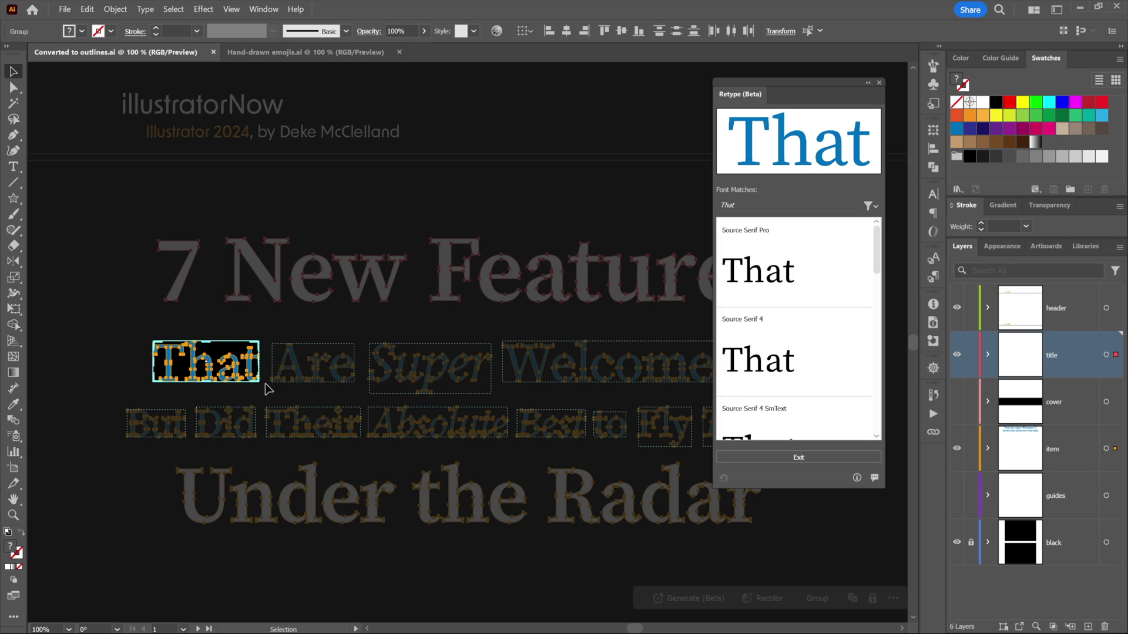
Look up the font matches for the word Welcome, find more matches, review the list, and exit font matching
{"action": "left_click", "coordinate": [597, 368]}
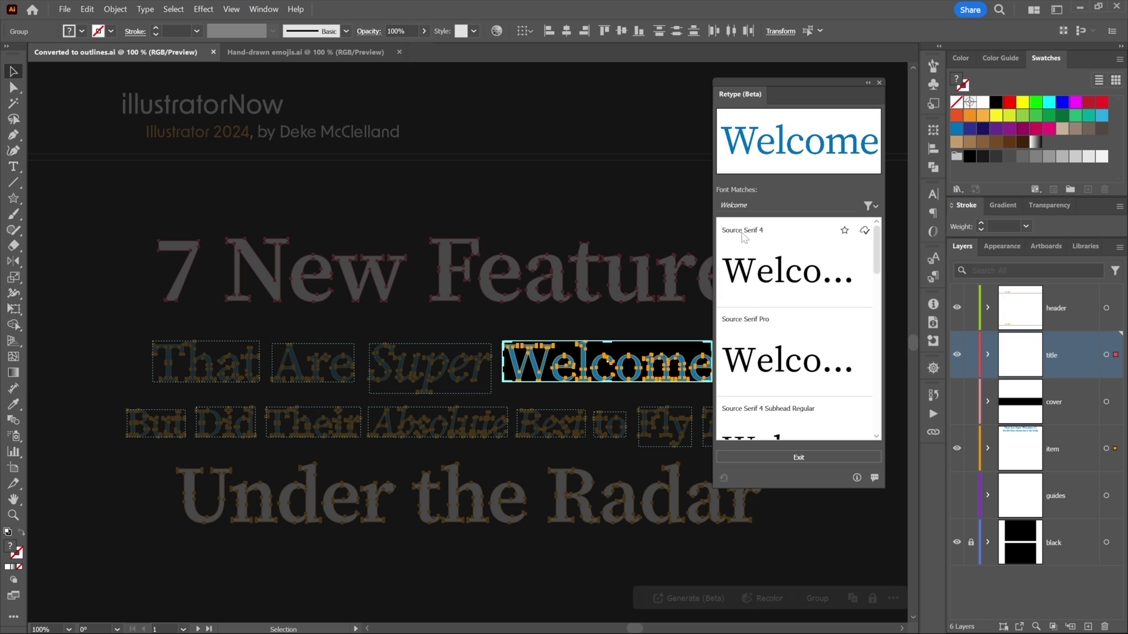
{"action": "left_click_drag", "start_coordinate": [877, 265], "coordinate": [876, 431]}
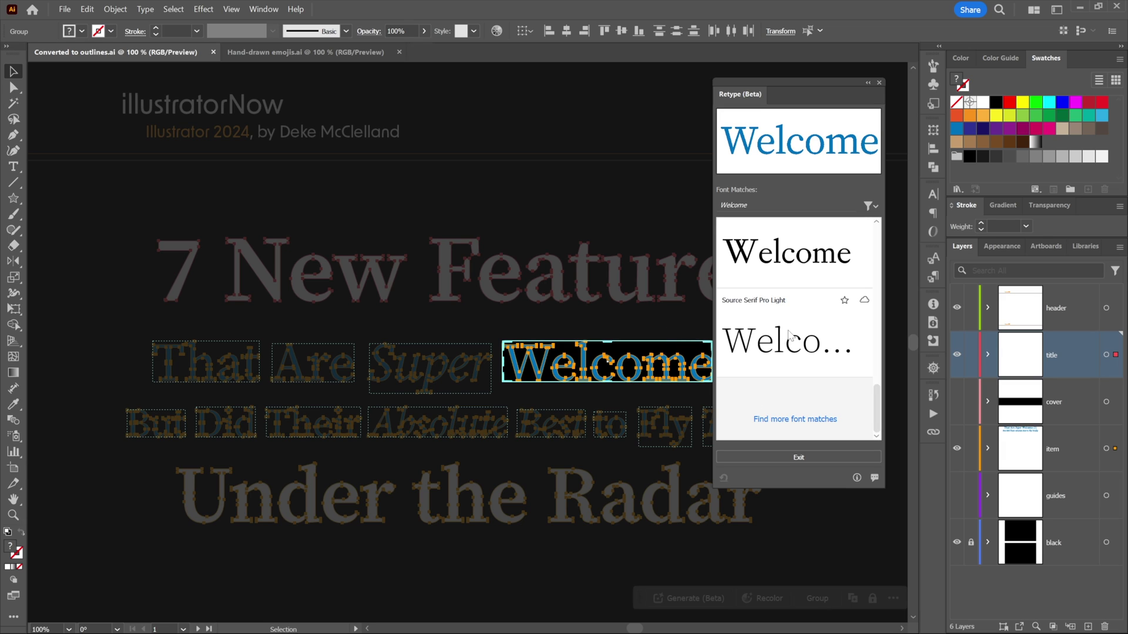
{"action": "left_click", "coordinate": [805, 420]}
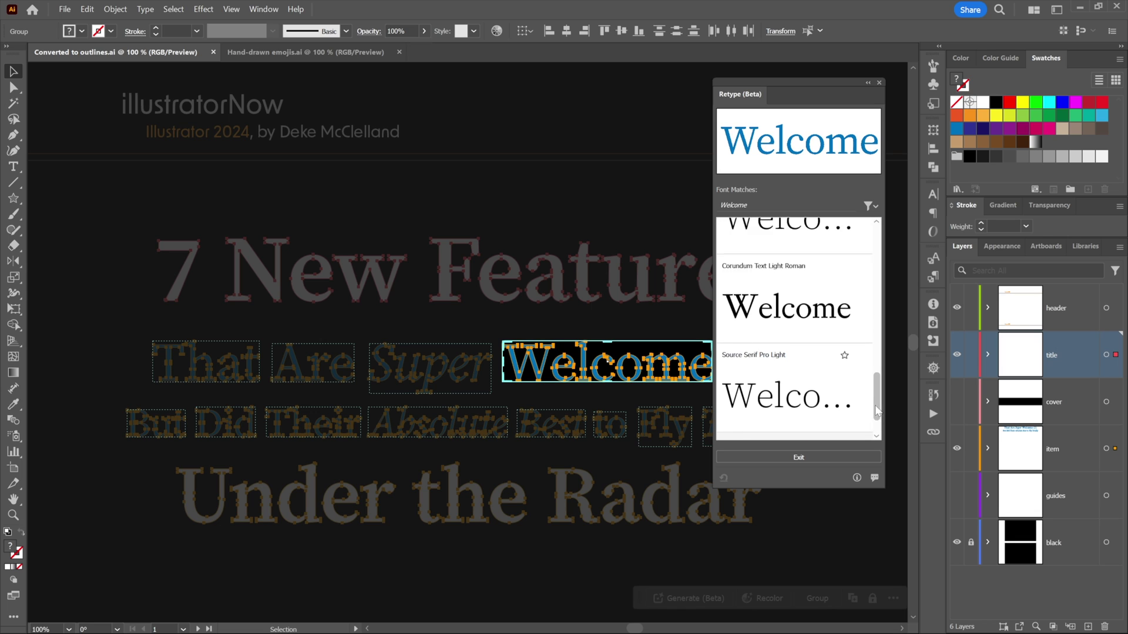
{"action": "left_click_drag", "start_coordinate": [875, 420], "coordinate": [875, 266]}
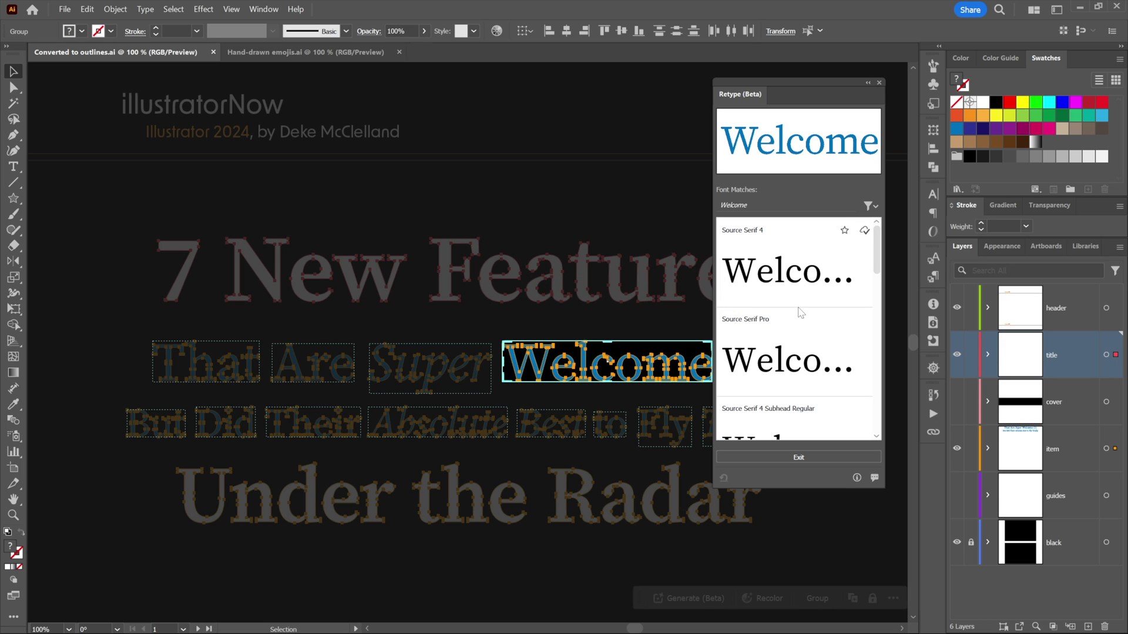
{"action": "left_click", "coordinate": [819, 459]}
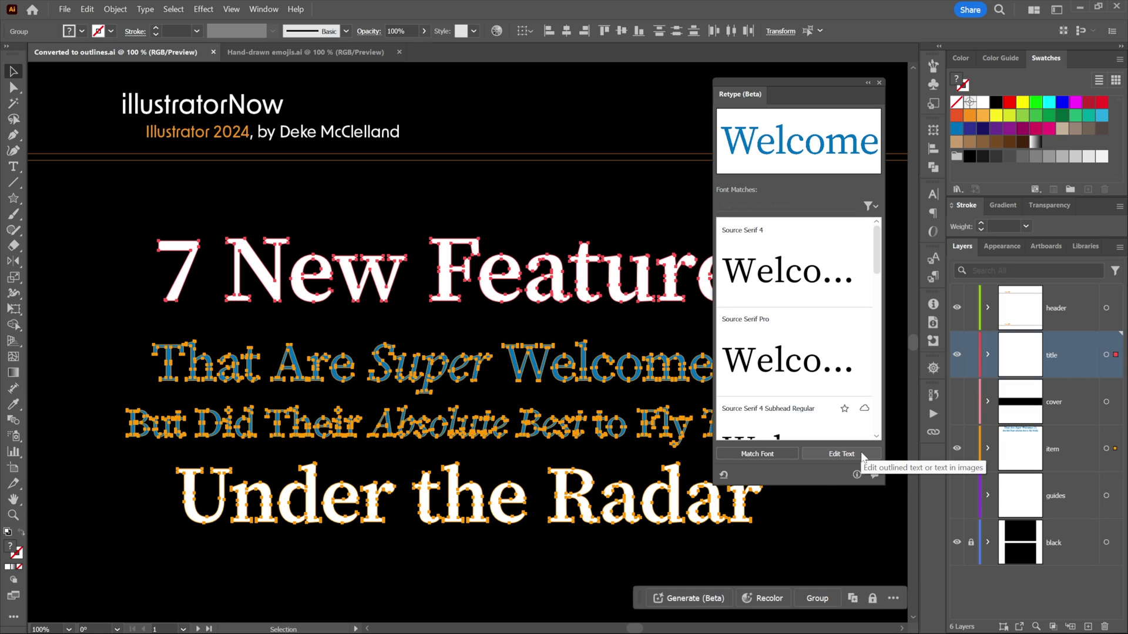
Start Edit Text in Retype and convert the outlined words Absolute and Welcome to live text with their first font matches
{"action": "left_click", "coordinate": [841, 454]}
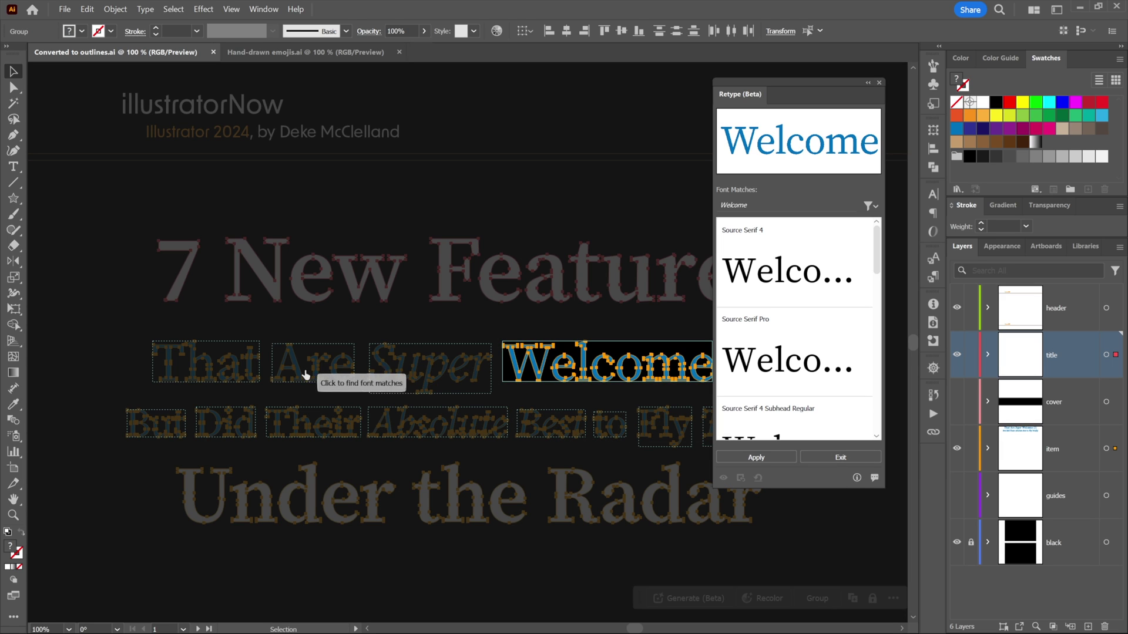
{"action": "left_click", "coordinate": [443, 426]}
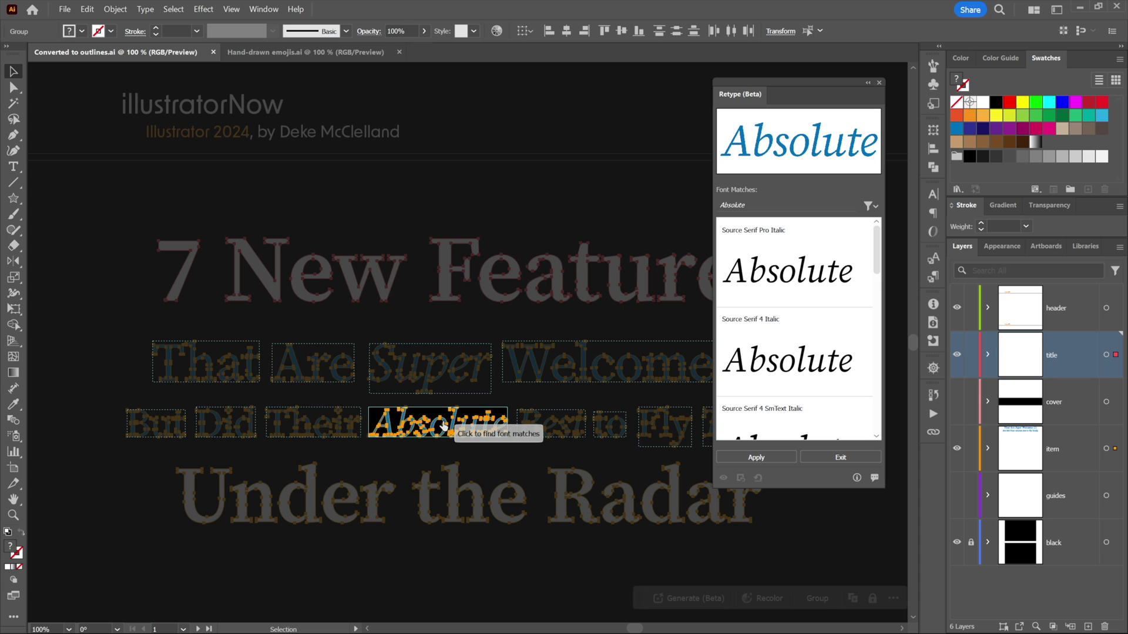
{"action": "left_click", "coordinate": [777, 457]}
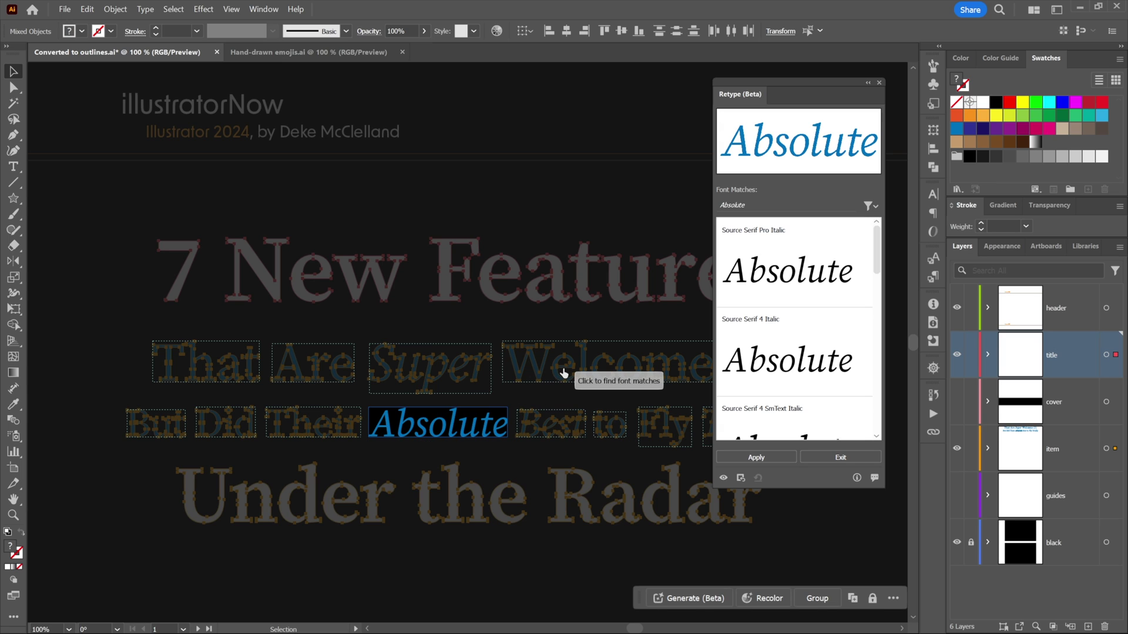
{"action": "left_click", "coordinate": [564, 373]}
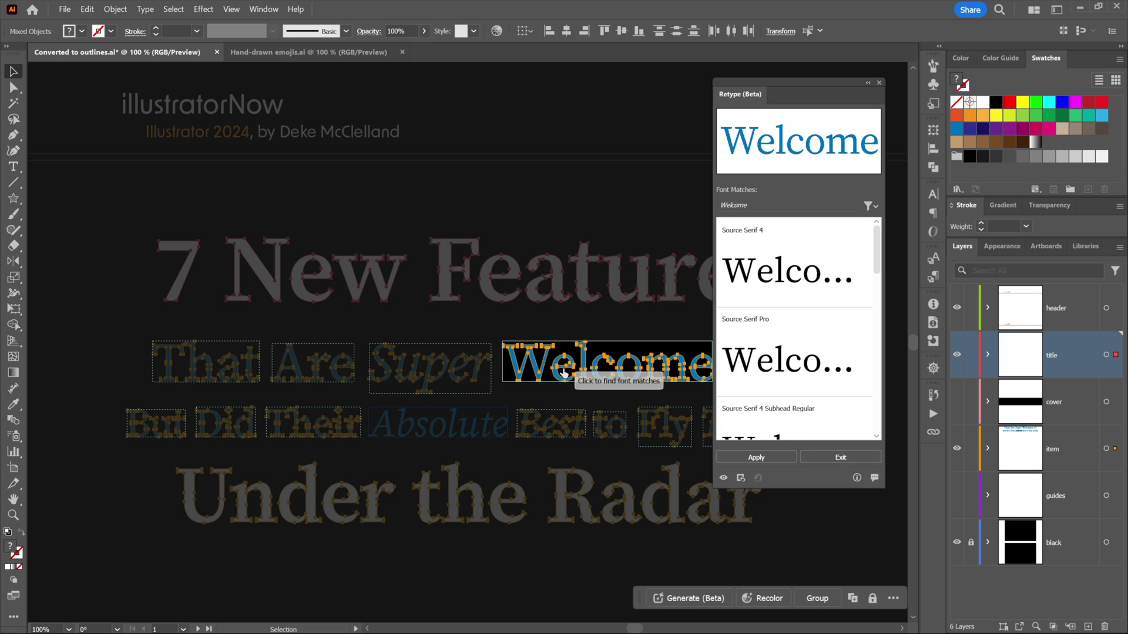
{"action": "left_click", "coordinate": [779, 459]}
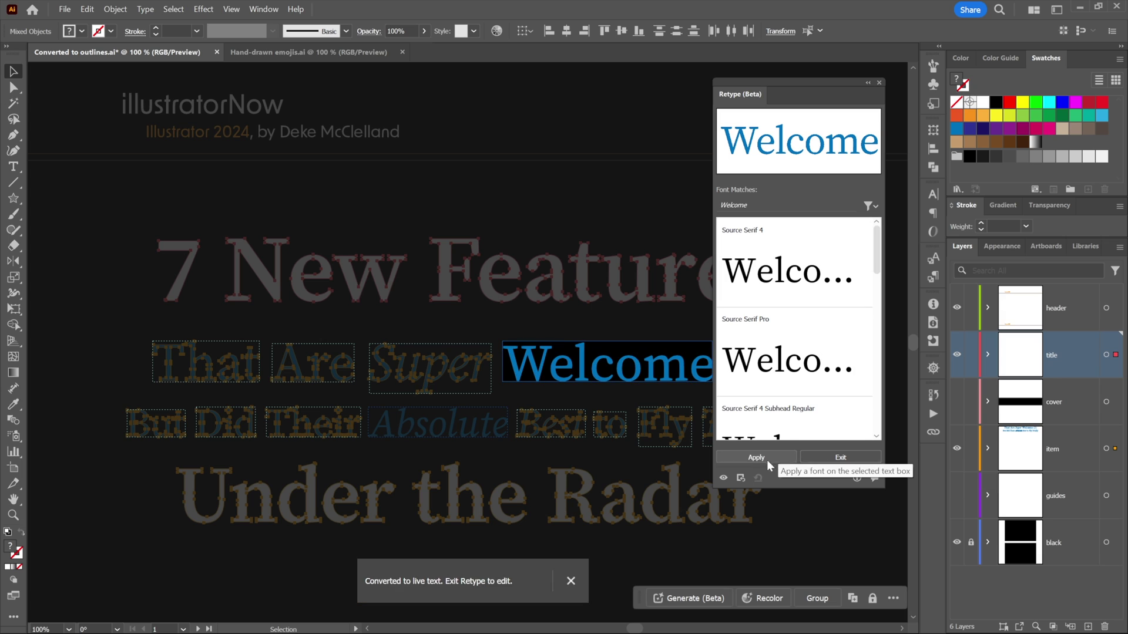
Convert the outlined words Super, Are, Their, Best, Fly and Did to live text, and exit and close Retype
{"action": "left_click", "coordinate": [423, 372]}
{"action": "left_click", "coordinate": [299, 379]}
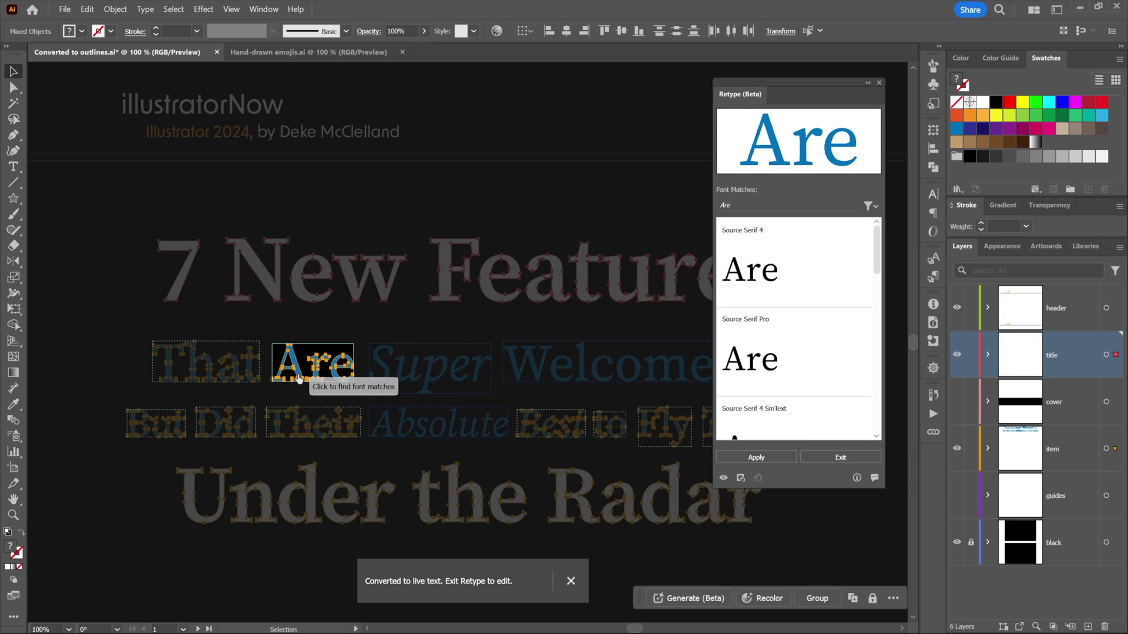
{"action": "left_click", "coordinate": [302, 427]}
{"action": "left_click", "coordinate": [555, 433]}
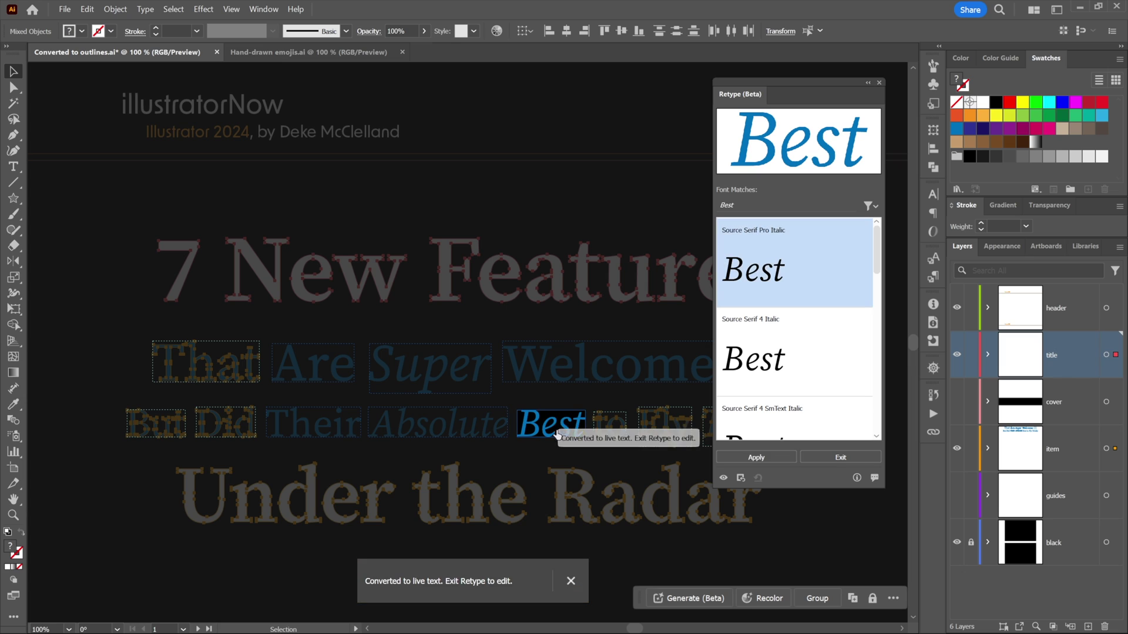
{"action": "left_click", "coordinate": [655, 429]}
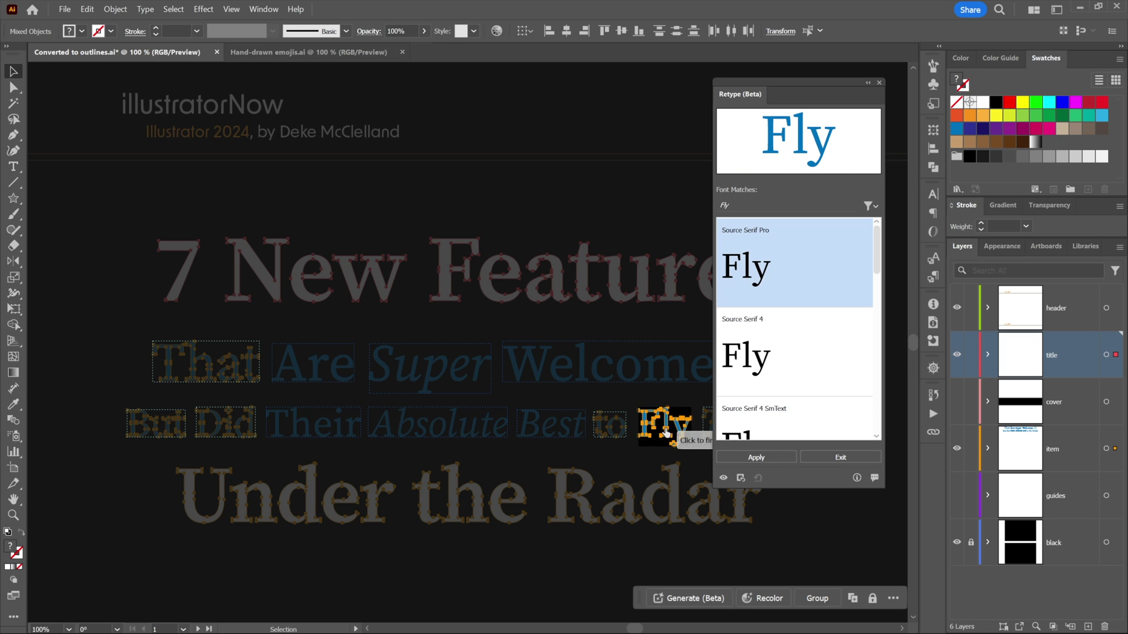
{"action": "left_click", "coordinate": [235, 418]}
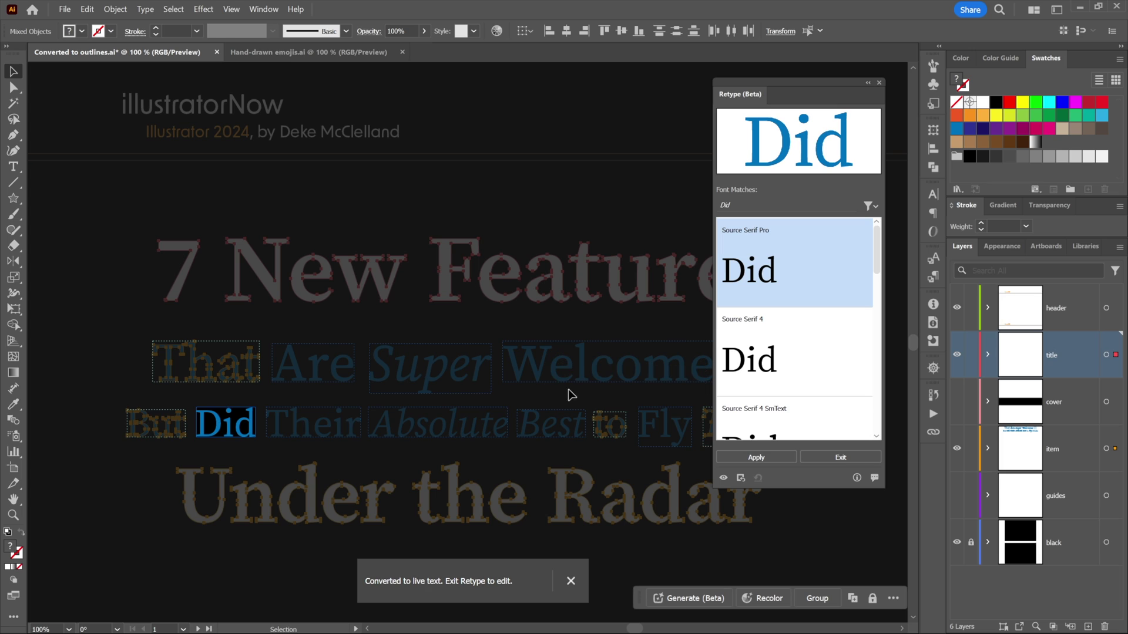
{"action": "left_click", "coordinate": [853, 457]}
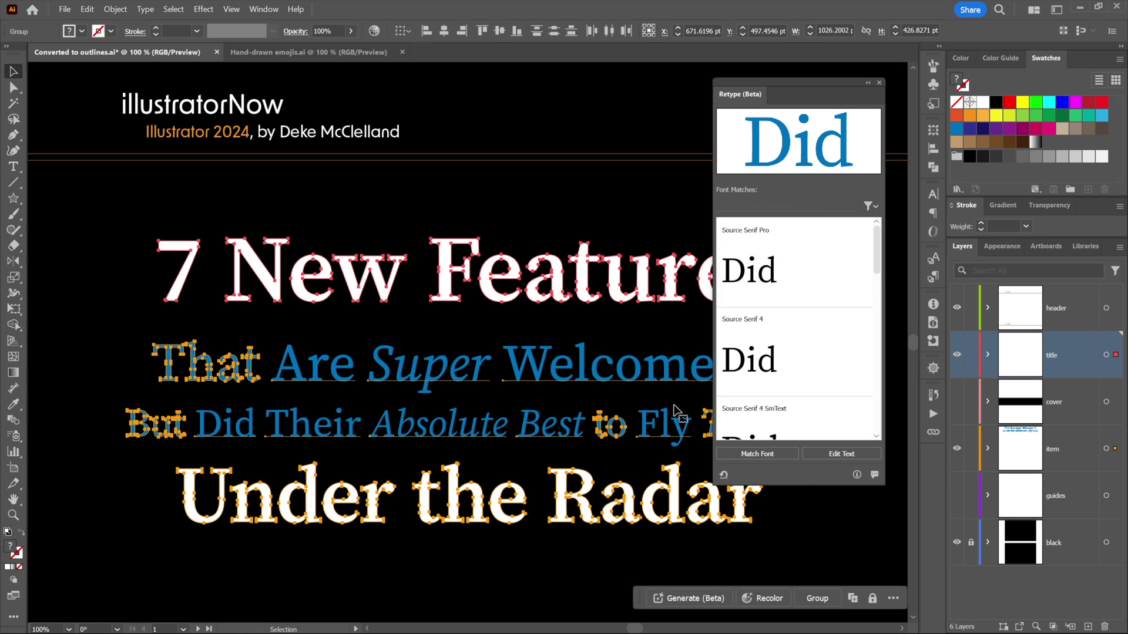
{"action": "left_click", "coordinate": [880, 84]}
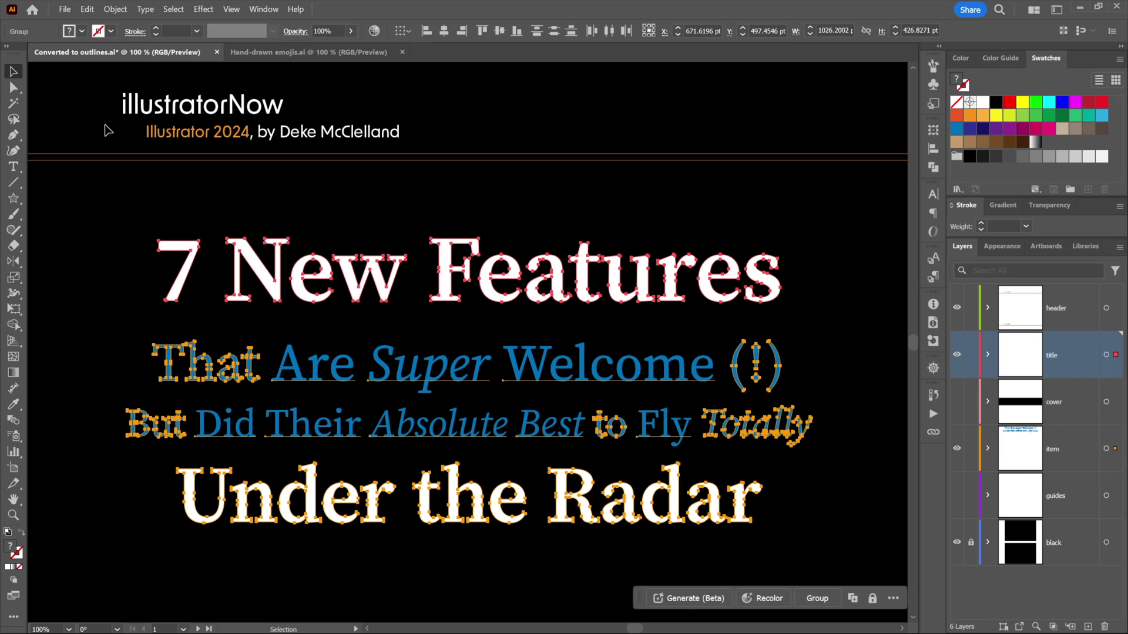
Ungroup the selected title text and replace the live word Welcome with Overdue
{"action": "key", "text": "ctrl+shift+g"}
{"action": "left_click", "coordinate": [496, 206]}
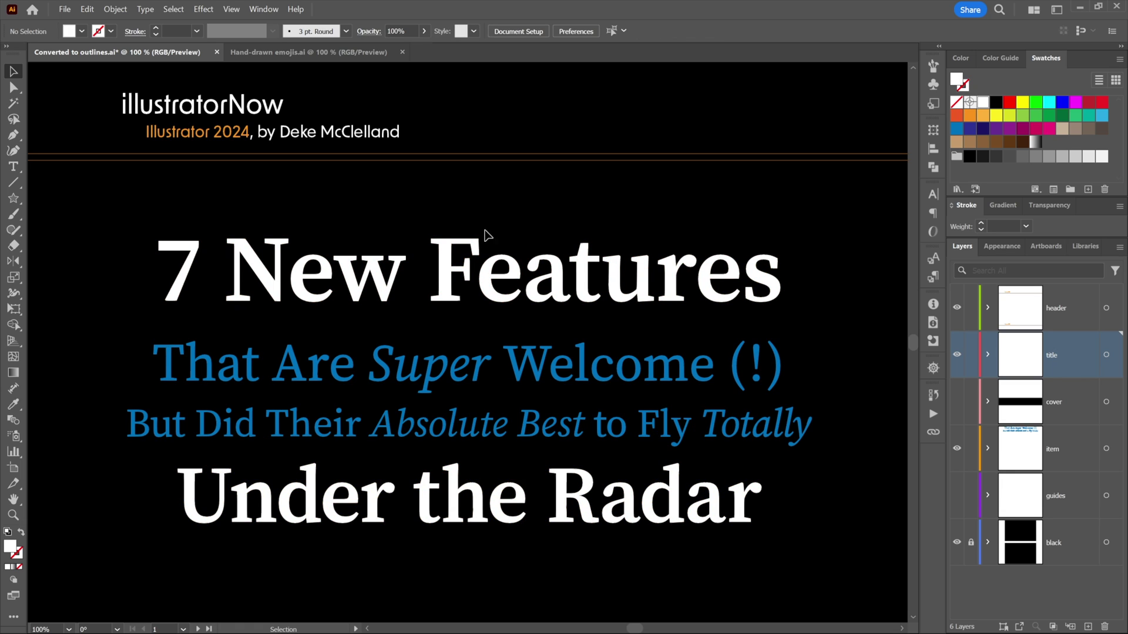
{"action": "left_click", "coordinate": [549, 382]}
{"action": "key", "text": "t"}
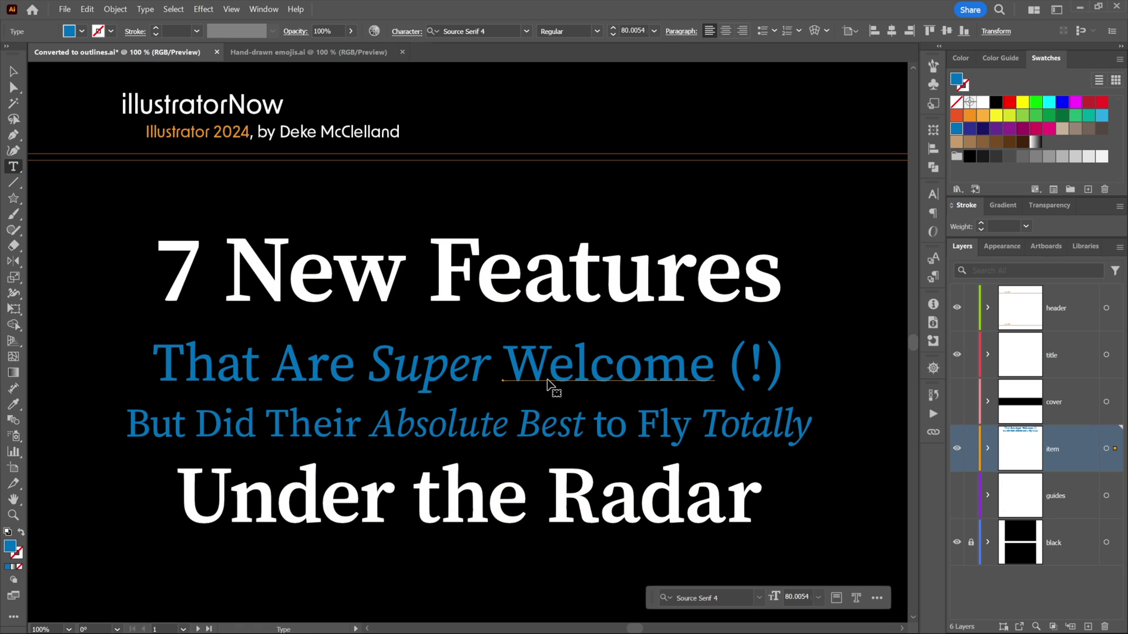
{"action": "left_click", "coordinate": [547, 379]}
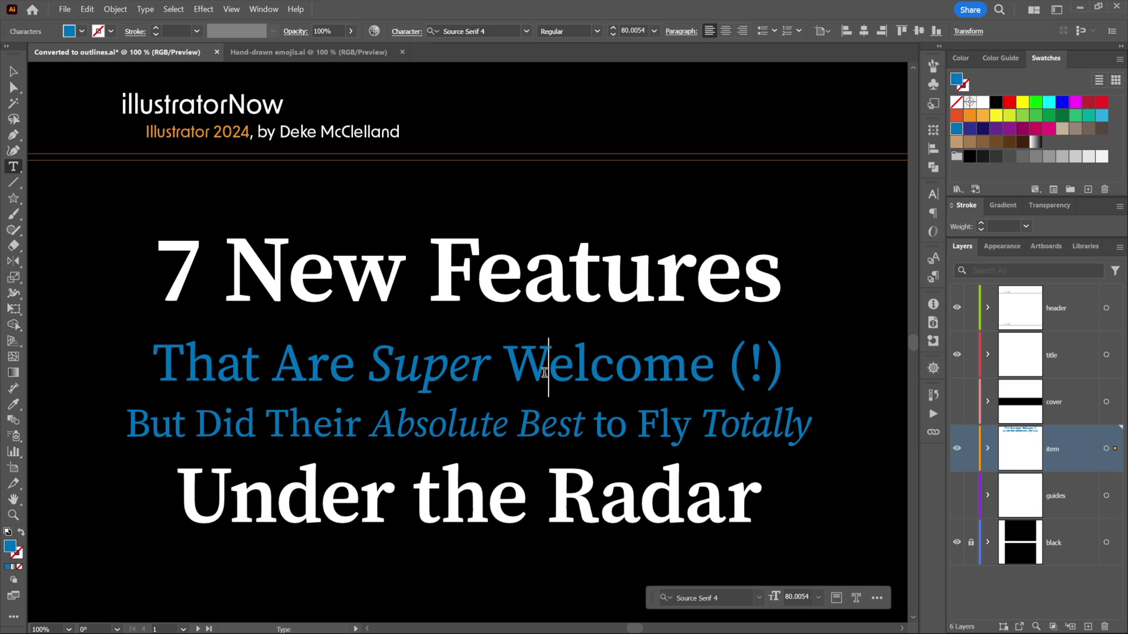
{"action": "double_click", "coordinate": [544, 373]}
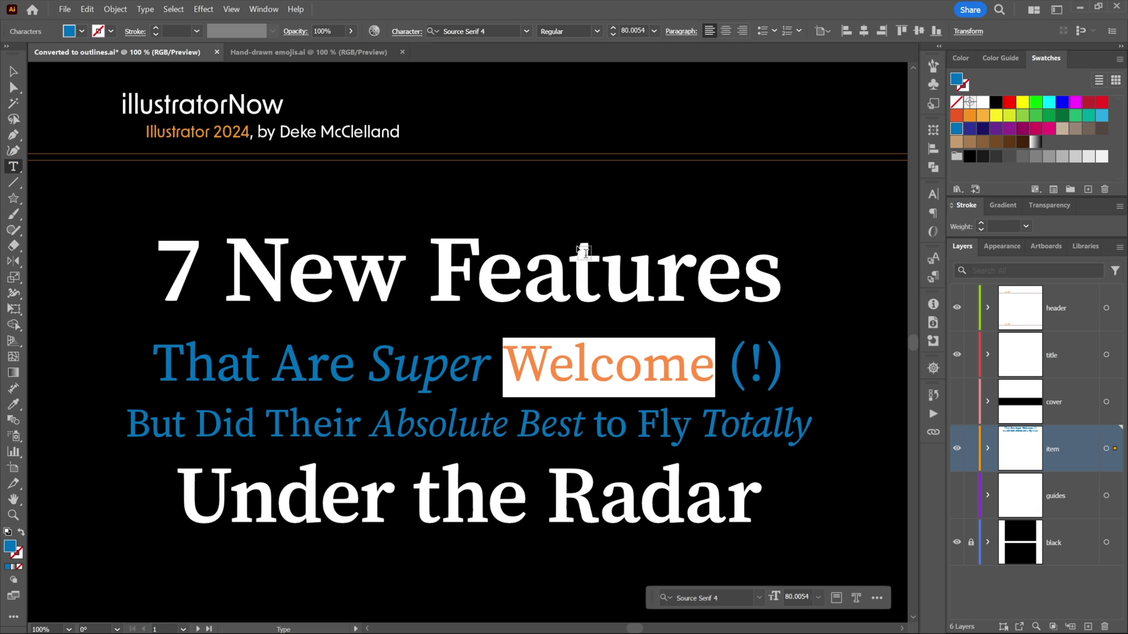
{"action": "type", "text": "Overdue"}
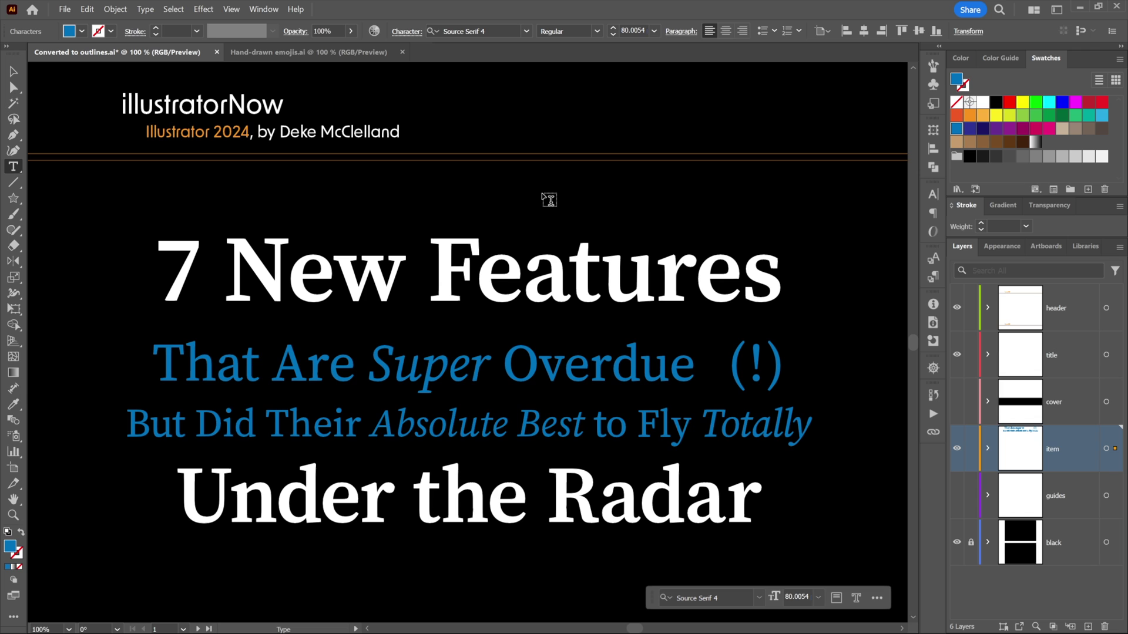
{"action": "key", "text": "Escape"}
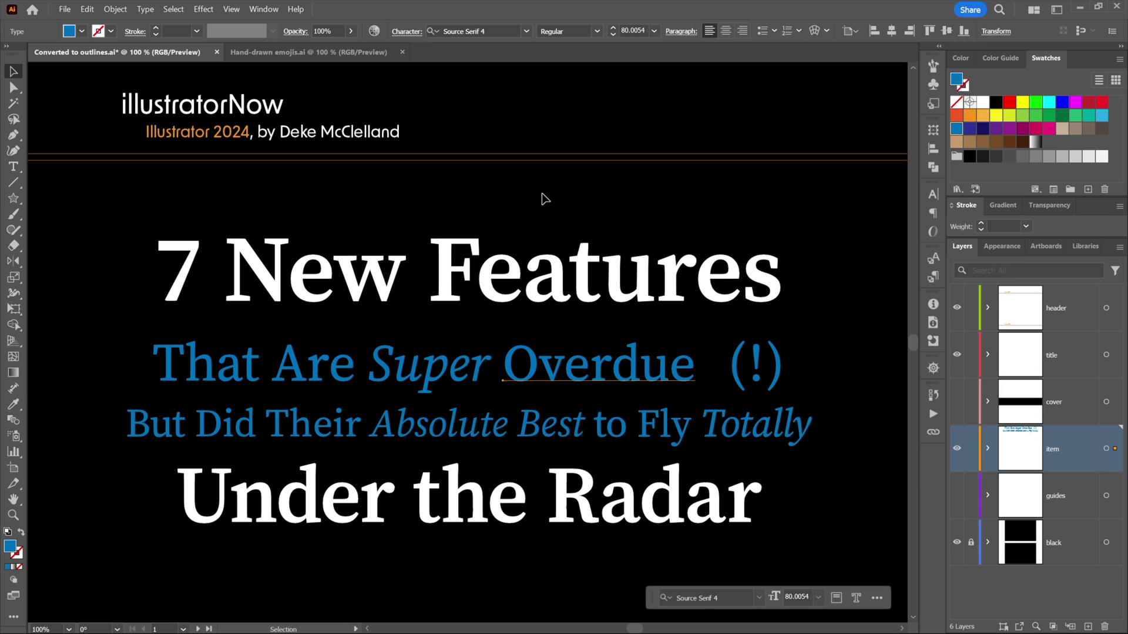